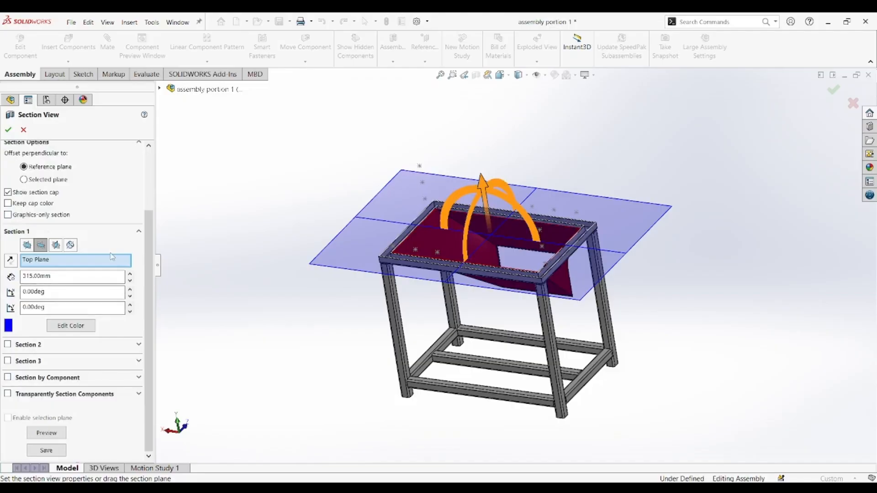
Raise the Top Plane section plane to a 400 mm offset and apply the section view.
scroll(112, 257, "up", 3)
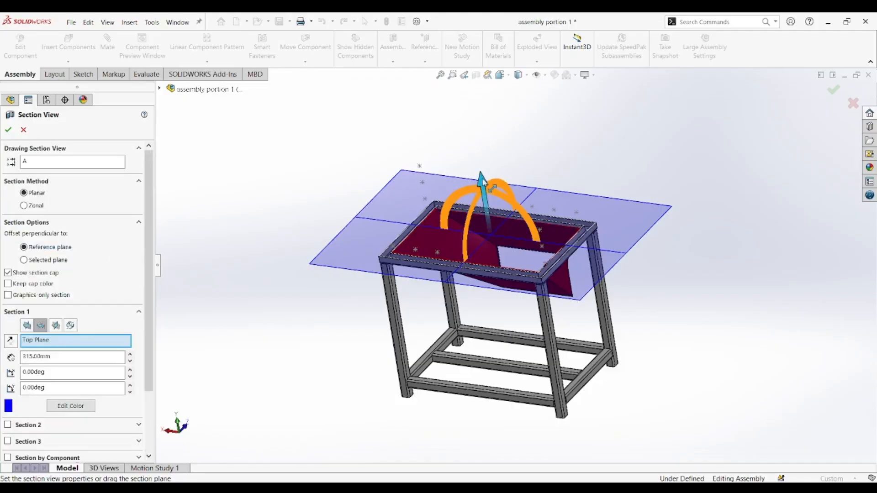
left_click_drag(488, 187, 487, 164)
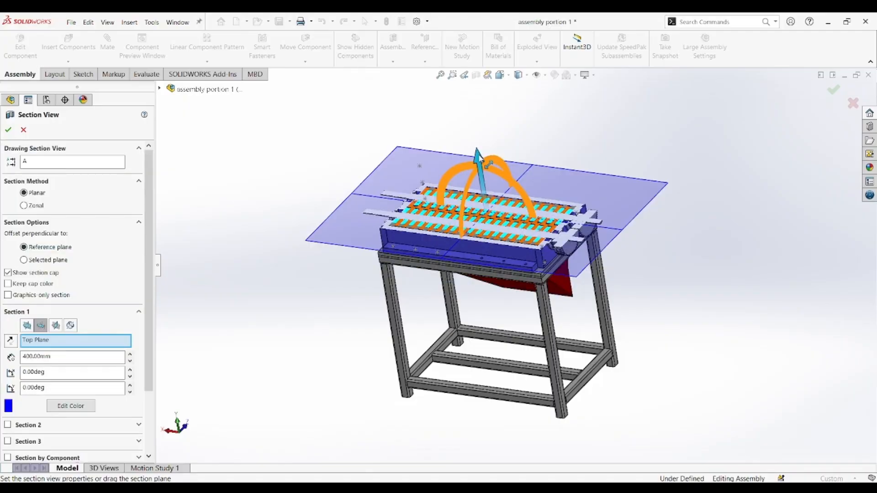
left_click(8, 130)
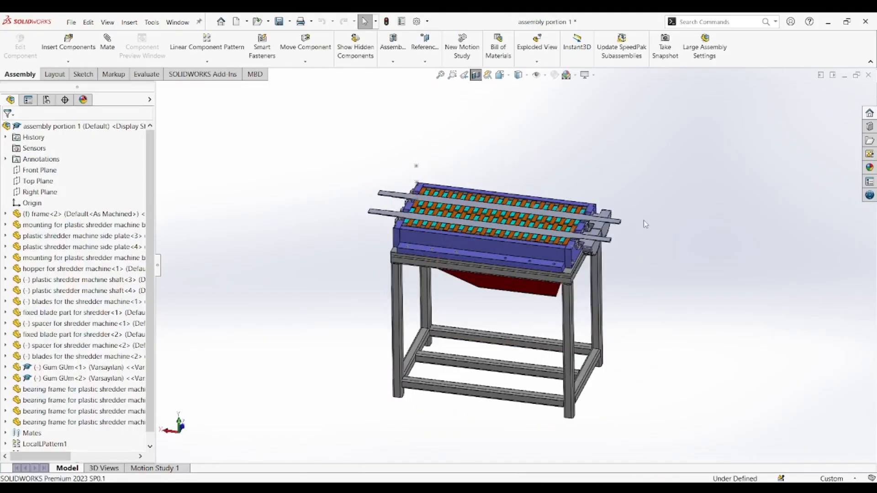
Insert the SKF-6207-N bearing from the Bearing 6207 folder and place it beside the shredder's geared end.
key("Down")
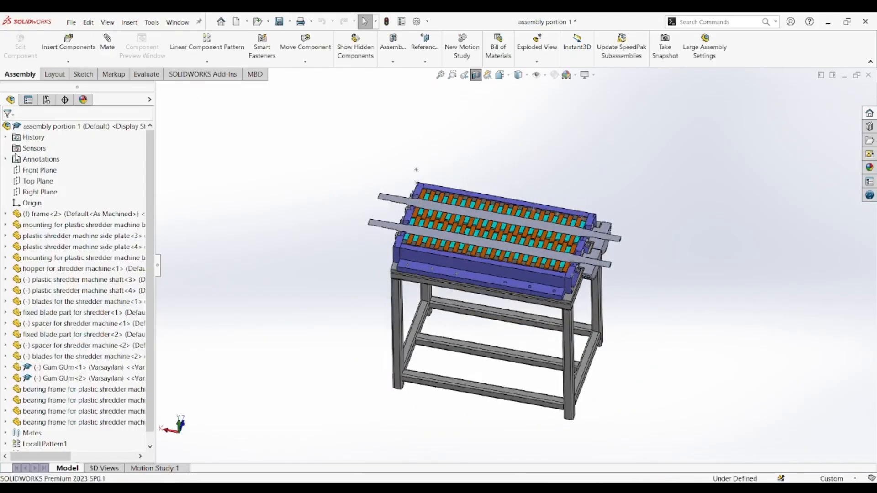
left_click(78, 50)
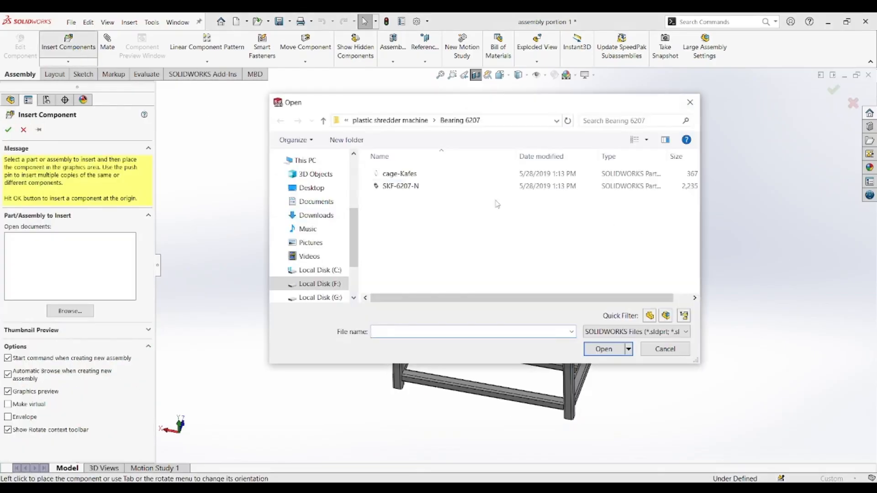
left_click(476, 188)
left_click(605, 352)
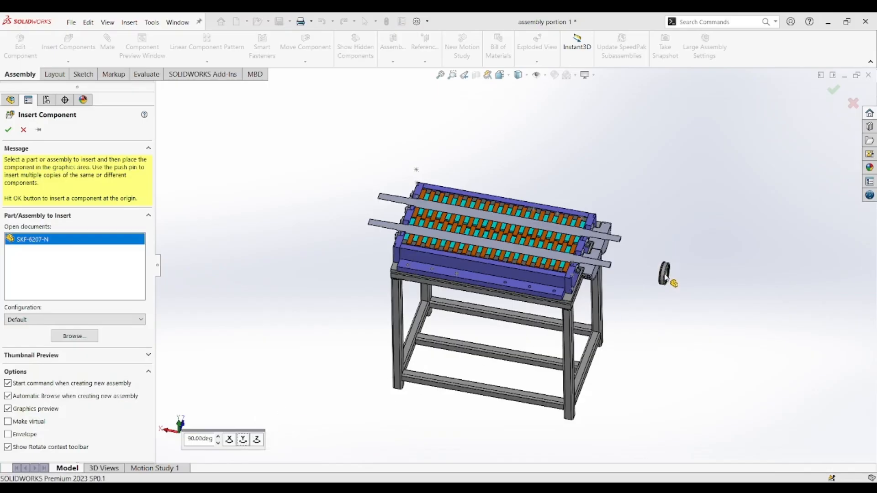
left_click(666, 277)
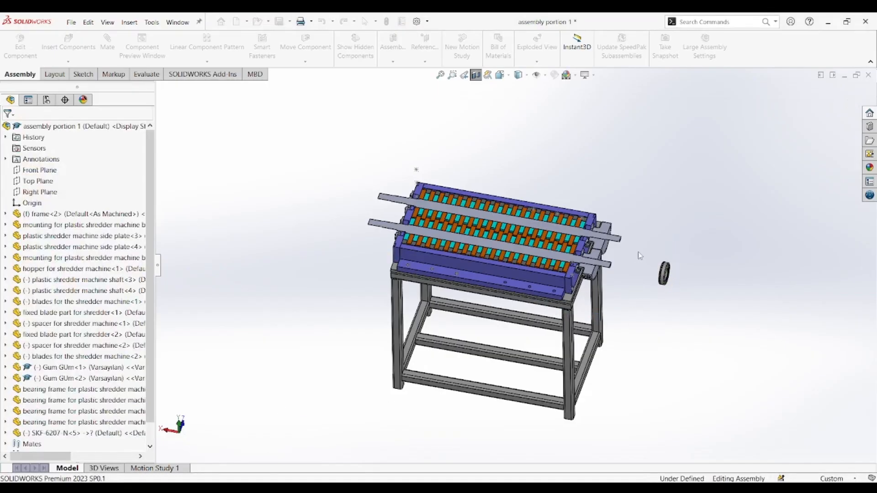
Create three more copies of the SKF-6207-N bearing in the empty space beside the shafts.
scroll(640, 256, "down", 2)
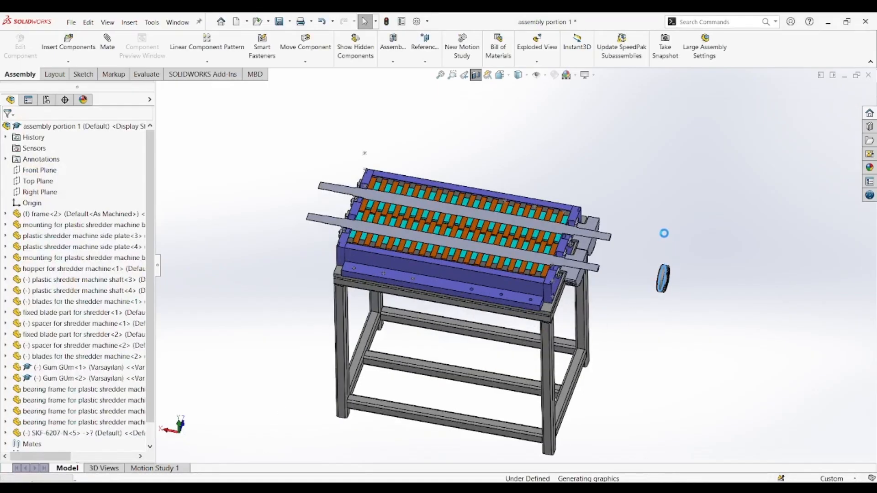
left_click(666, 234)
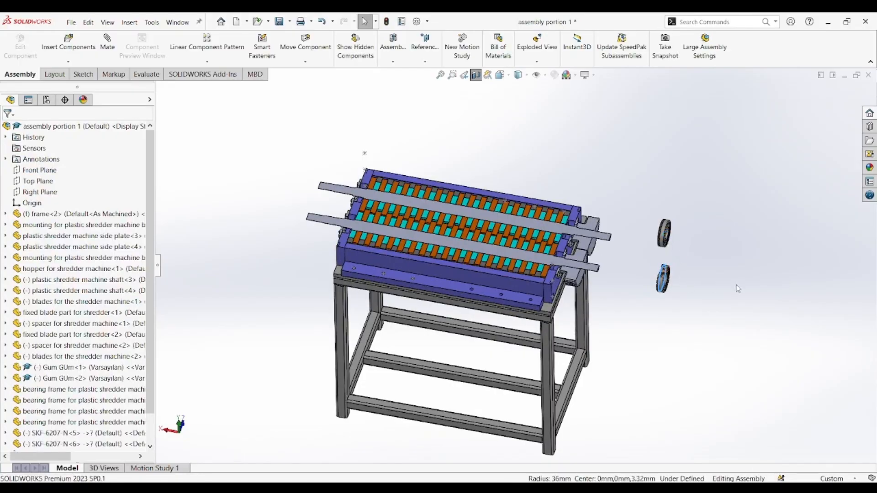
scroll(686, 310, "down", 1)
left_click(650, 283)
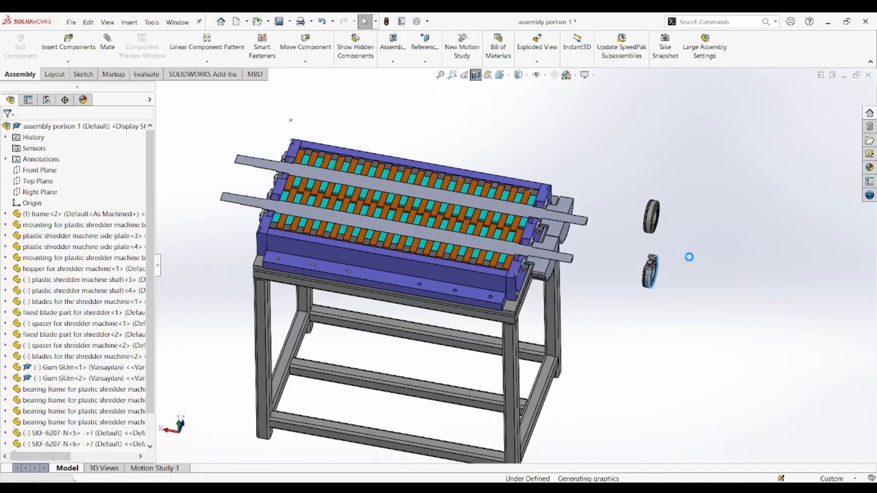
left_click_drag(689, 257, 693, 249, "ctrl")
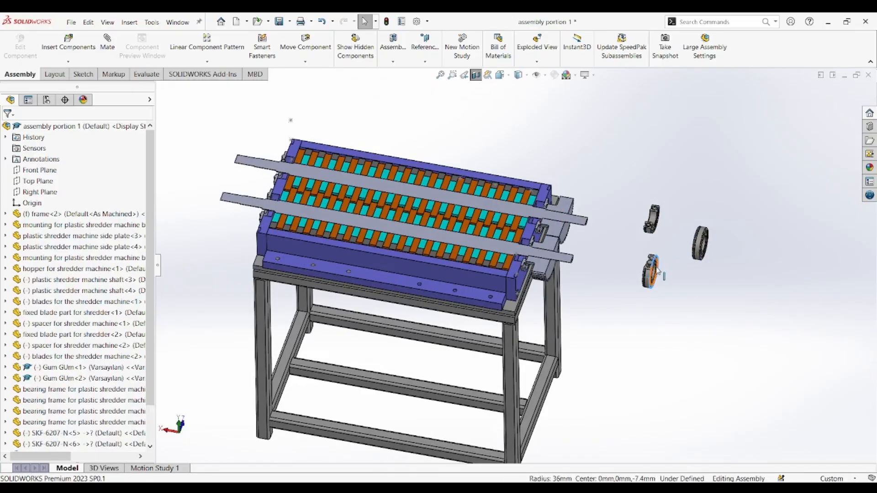
left_click_drag(651, 277, 620, 194, "ctrl")
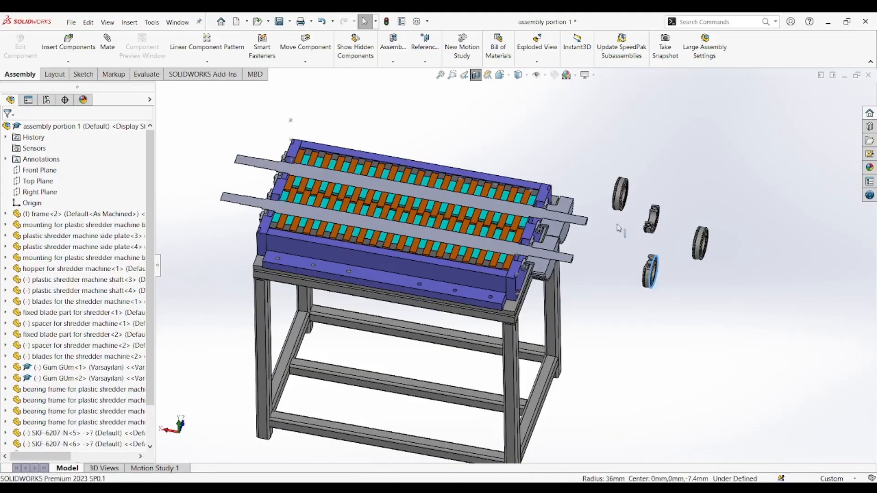
Try to mate a side face of the first bearing coincident with the recess face of the bearing mounting at the geared end.
scroll(628, 243, "down", 2)
scroll(627, 238, "down", 2)
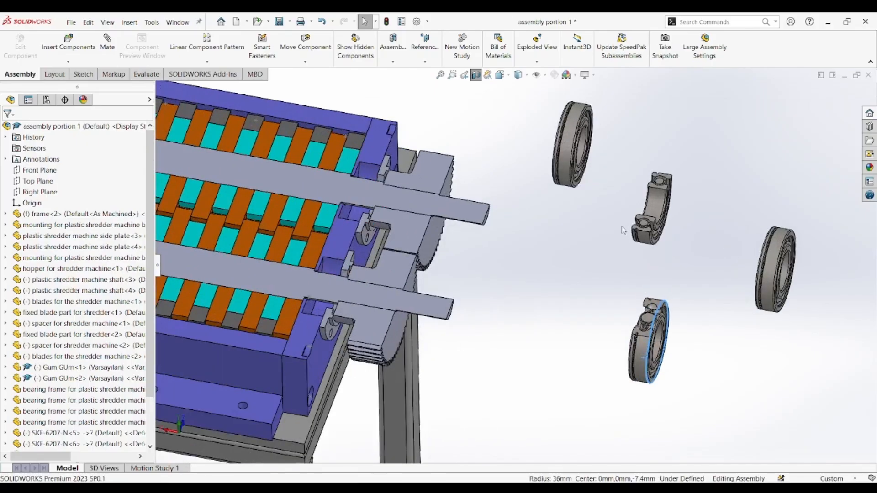
scroll(622, 226, "up", 3)
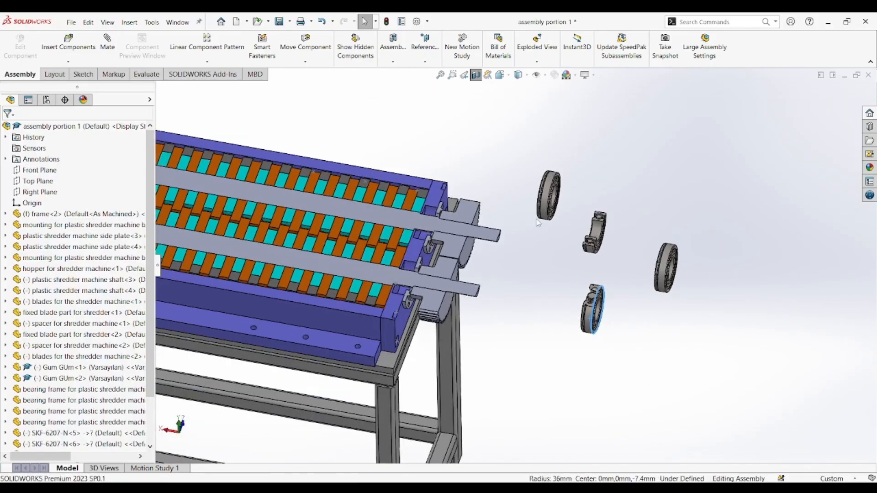
key("Right")
key("Right")
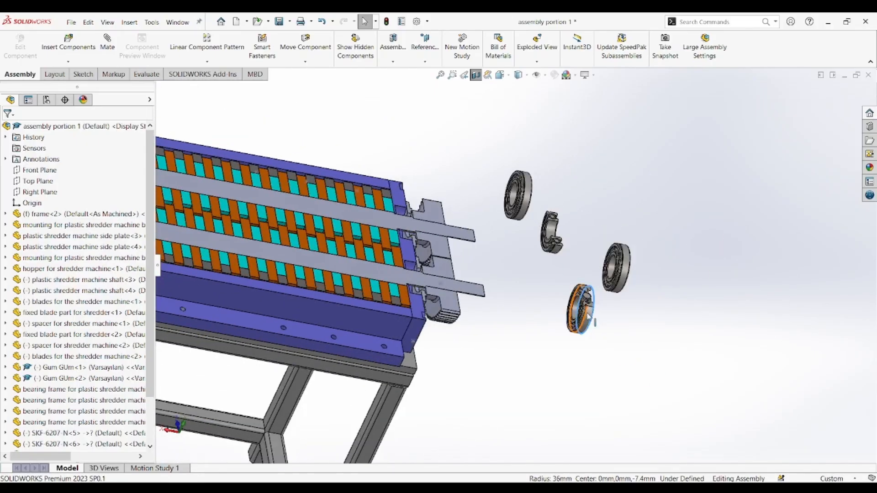
key("Down")
key("Down")
scroll(548, 288, "down", 6)
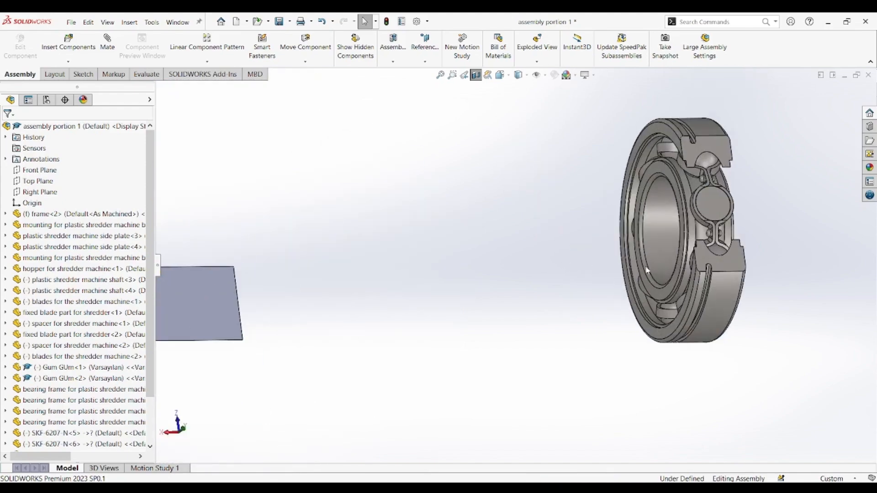
key("Up")
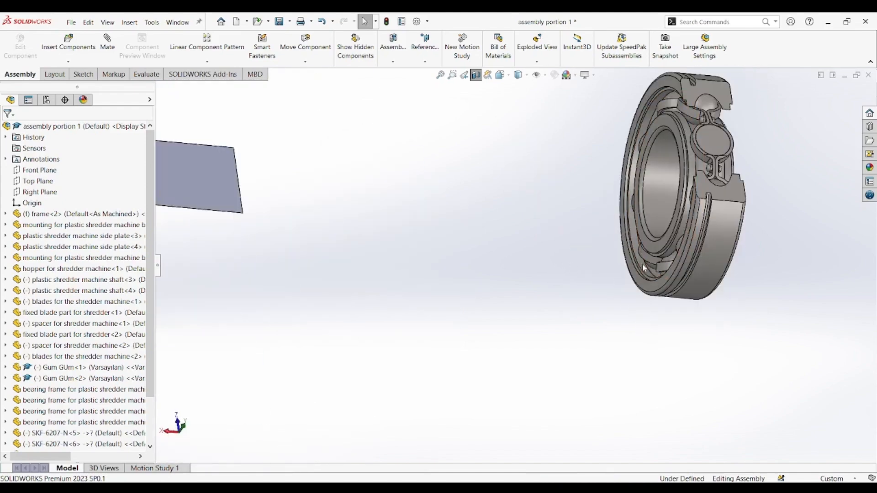
left_click(639, 218)
scroll(466, 170, "up", 5)
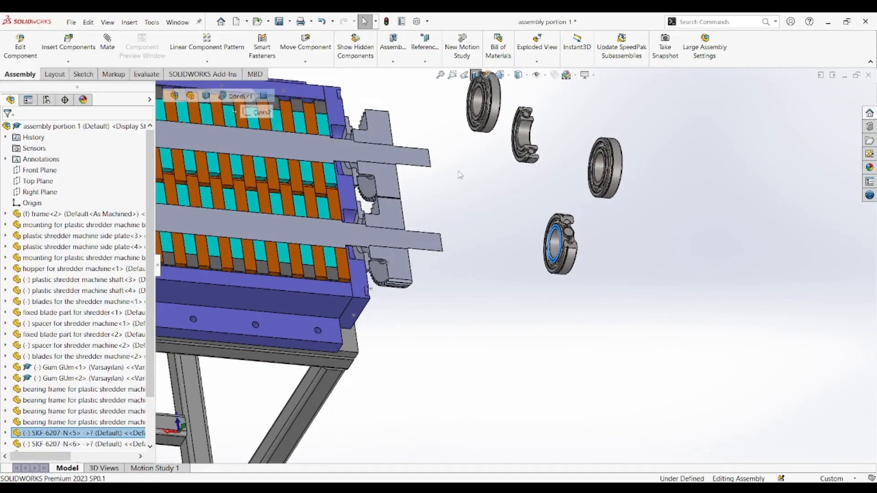
key("Down")
key("Down")
key("Down")
key("Down")
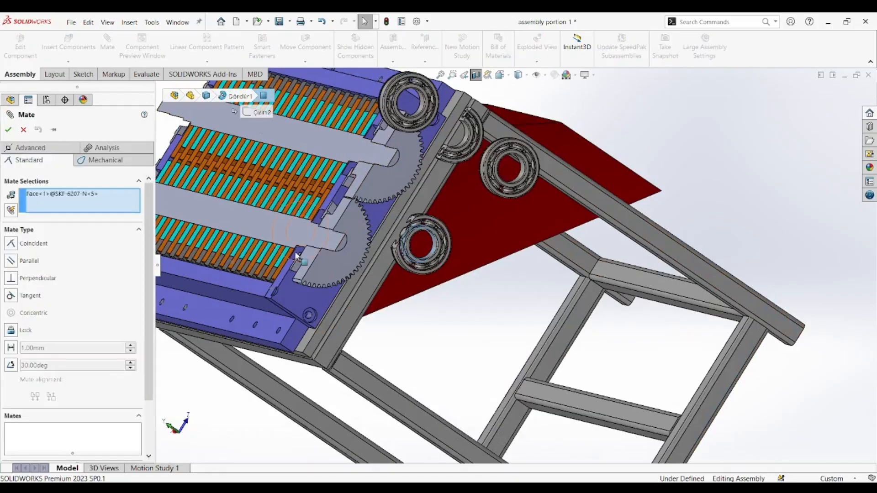
scroll(315, 262, "down", 3)
scroll(328, 264, "down", 4)
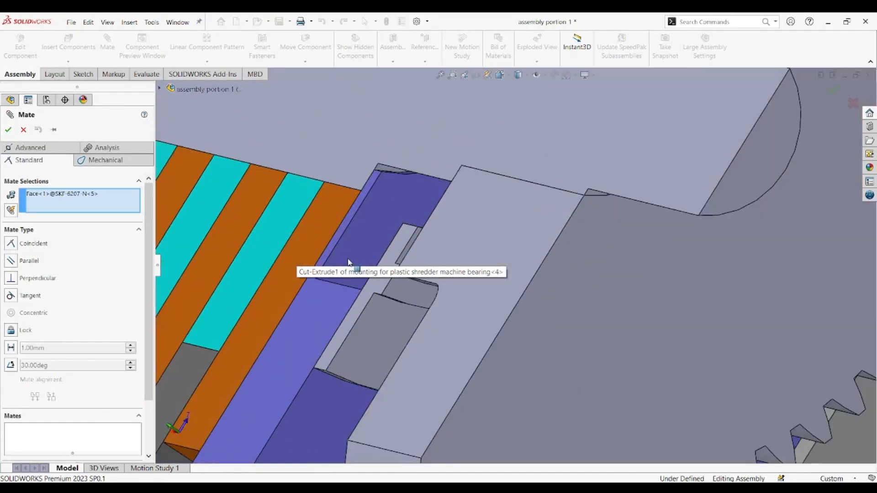
scroll(356, 255, "down", 2)
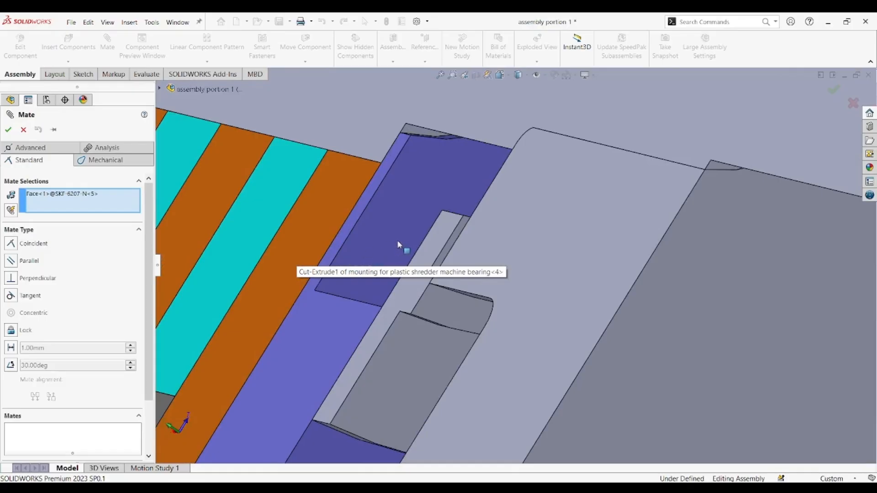
scroll(397, 242, "down", 3)
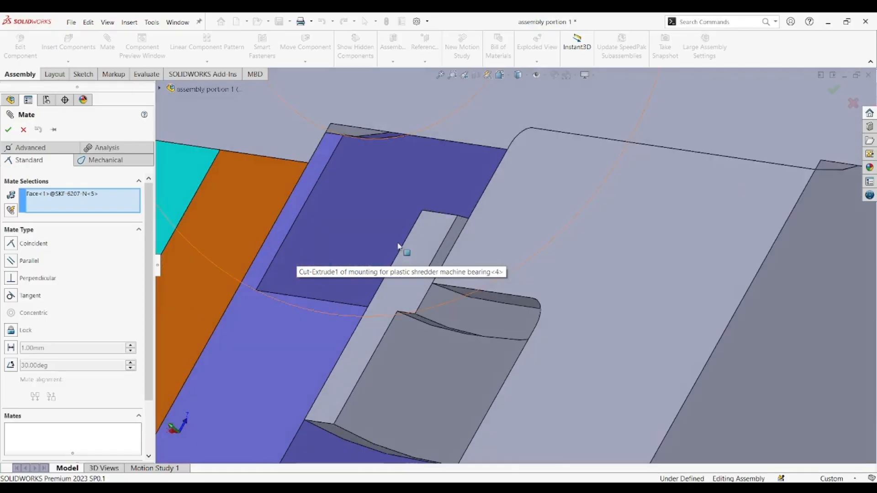
left_click(305, 241)
scroll(334, 245, "up", 5)
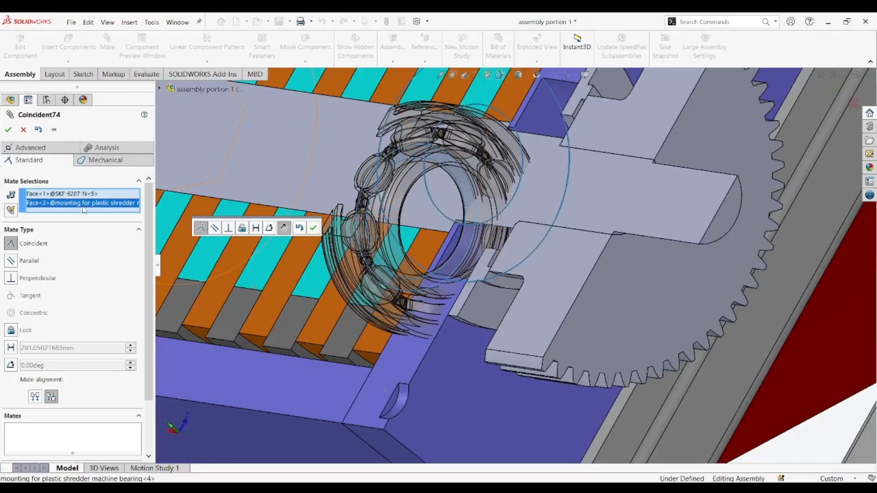
key("Delete")
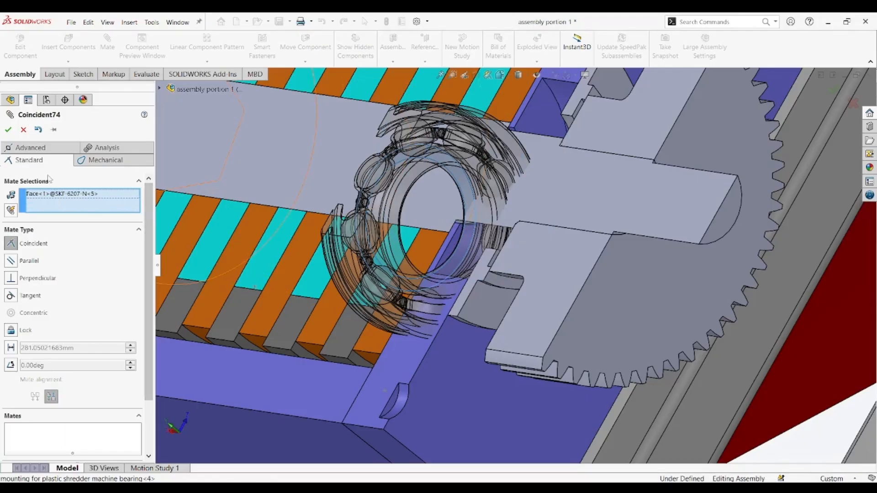
left_click(38, 130)
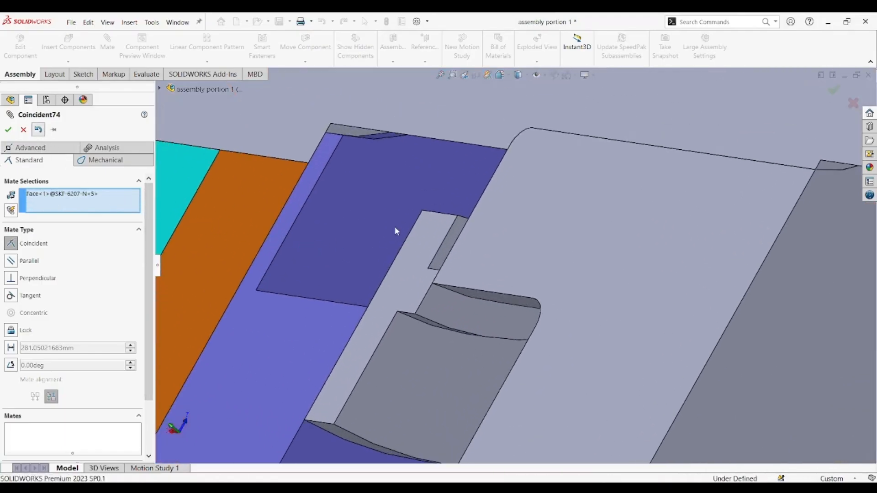
Add a coincident mate between the bearing mounting's recess face at the geared end and the outer ring's side face of the first bearing.
scroll(416, 206, "up", 10)
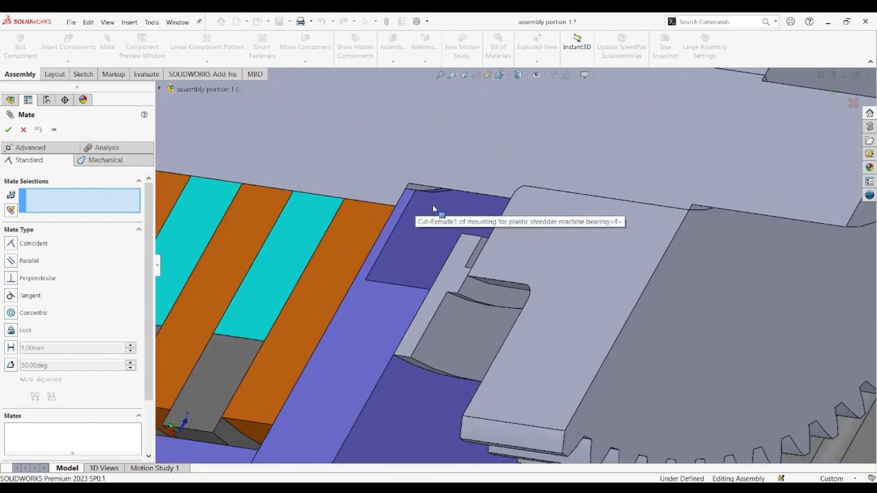
scroll(626, 220, "down", 3)
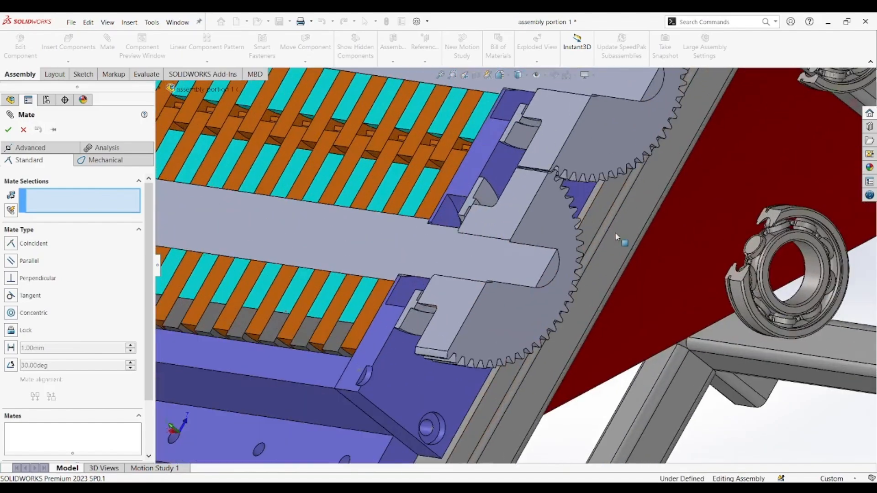
middle_click_drag(665, 294, 708, 295)
scroll(736, 295, "up", 3)
middle_click_drag(442, 297, 446, 283)
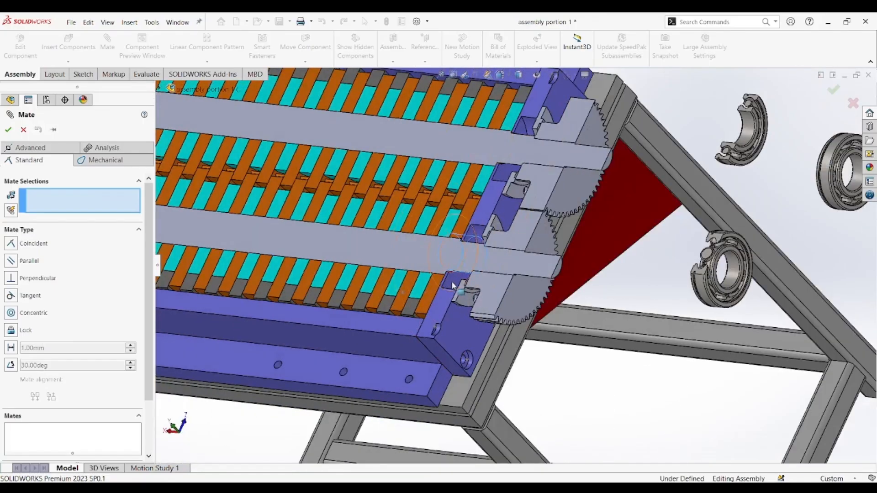
scroll(452, 281, "down", 5)
left_click(465, 280)
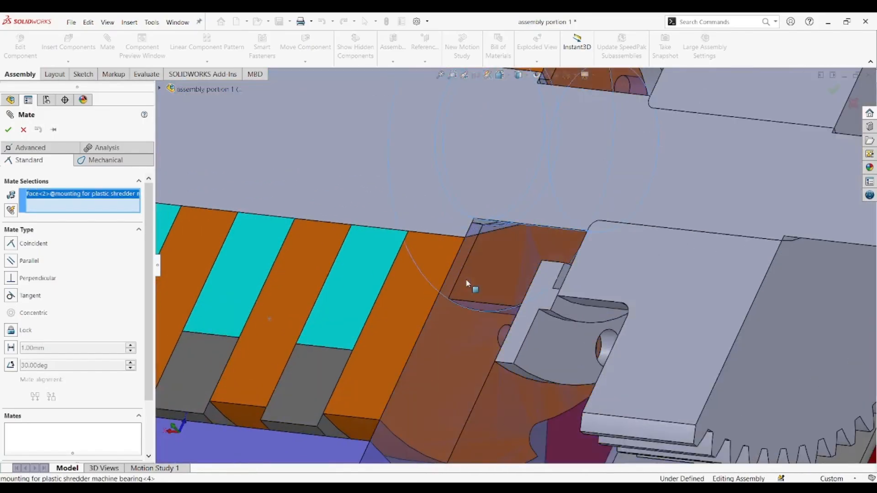
scroll(491, 279, "up", 5)
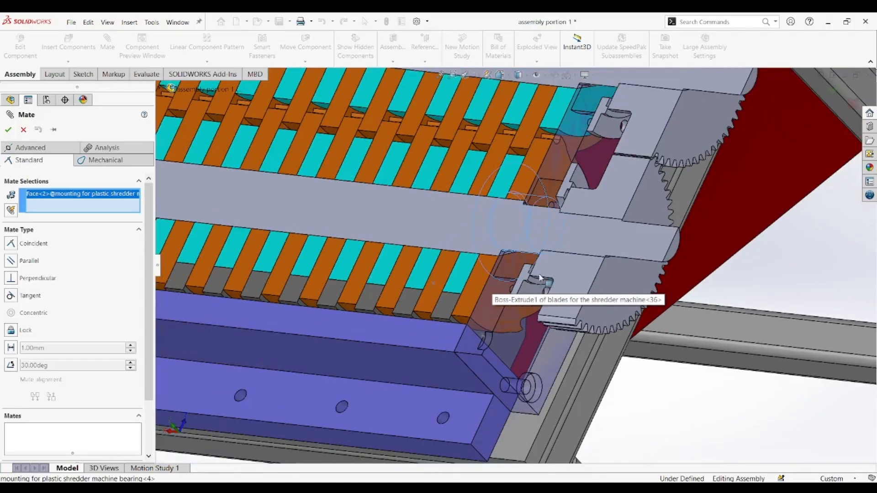
key("Right")
key("Right")
key("Right")
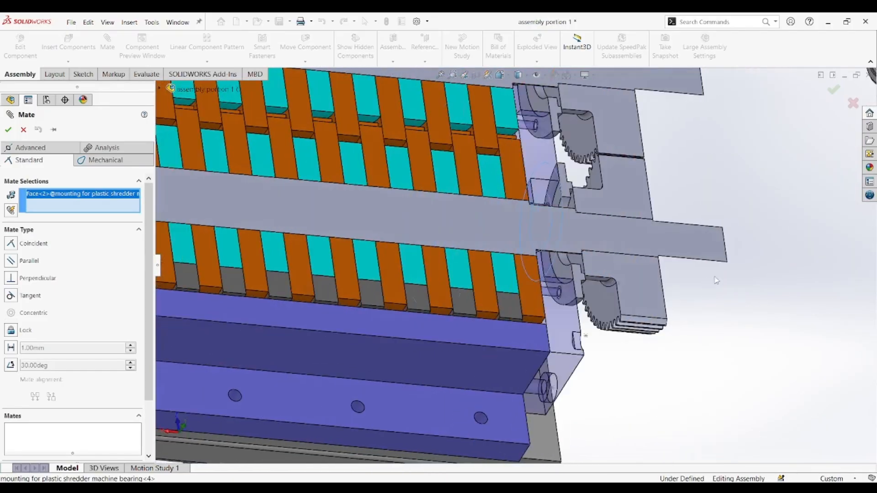
key("Right")
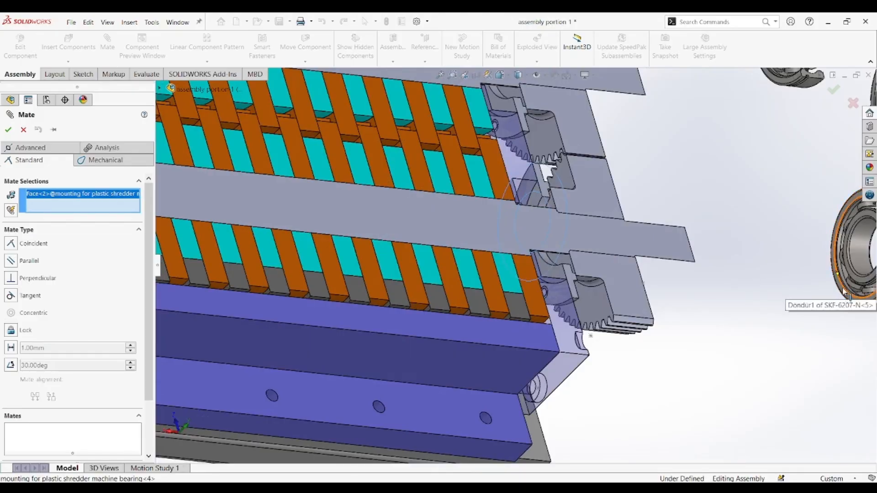
scroll(845, 293, "down", 3)
left_click(779, 287)
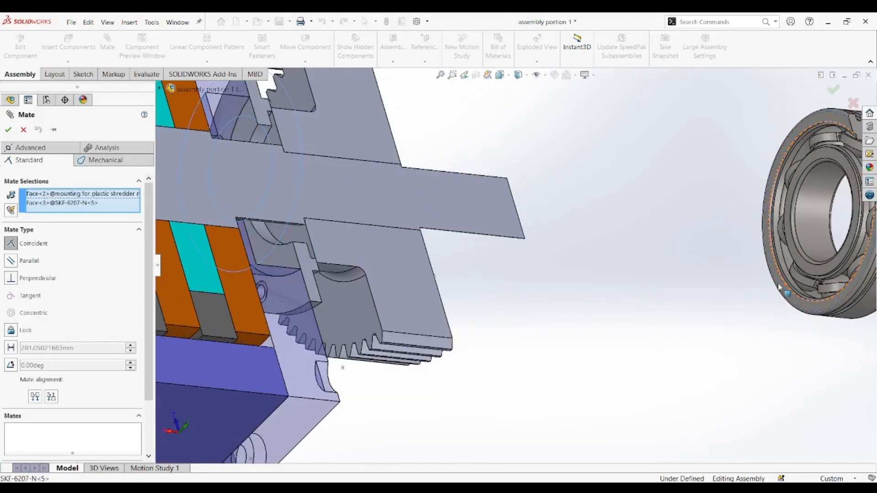
scroll(374, 217, "down", 3)
middle_click_drag(375, 217, 320, 214)
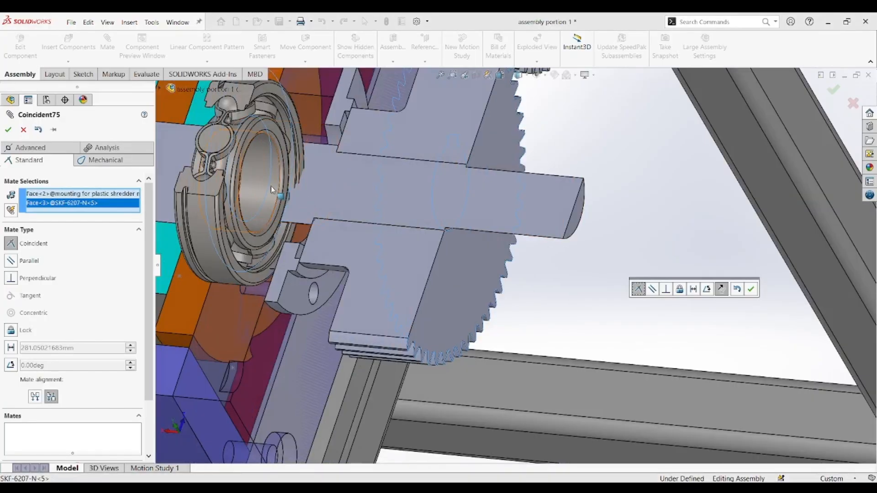
left_click(8, 130)
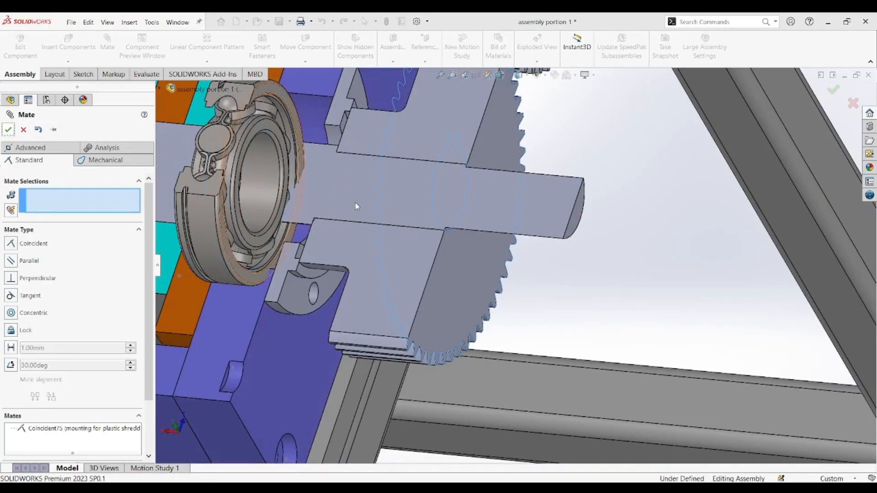
Add a concentric mate between the first bearing's inner bore and its shaft, and rotate the bearing about the shaft.
key("Escape")
left_click(267, 174)
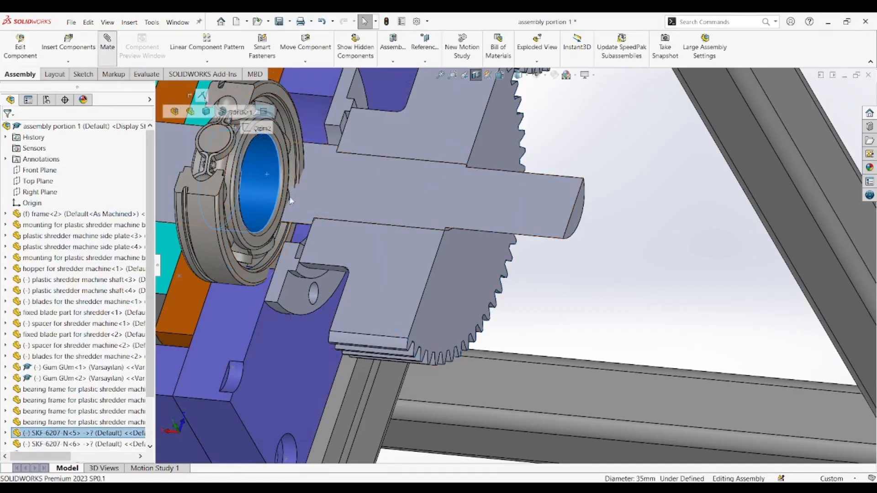
left_click(301, 200)
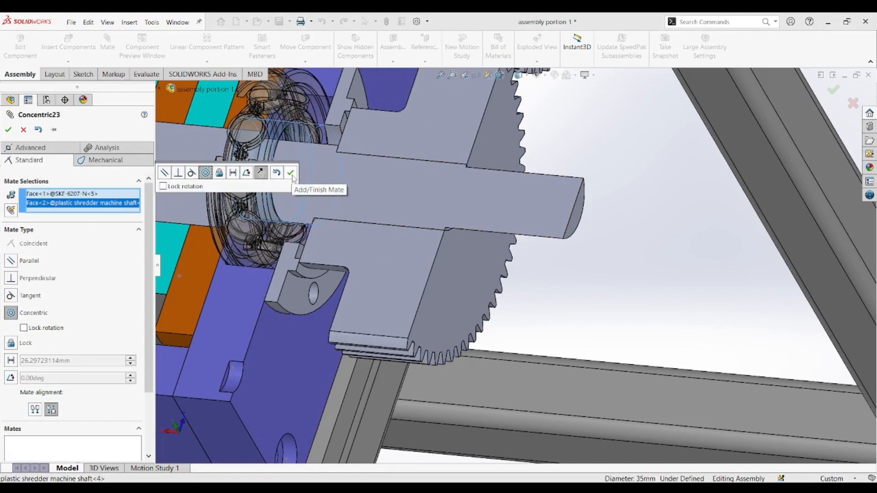
left_click(291, 174)
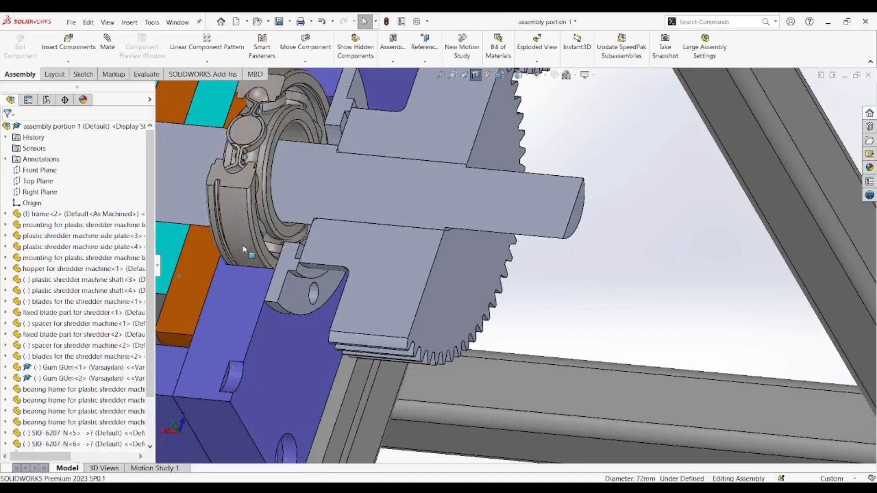
left_click_drag(244, 249, 233, 217)
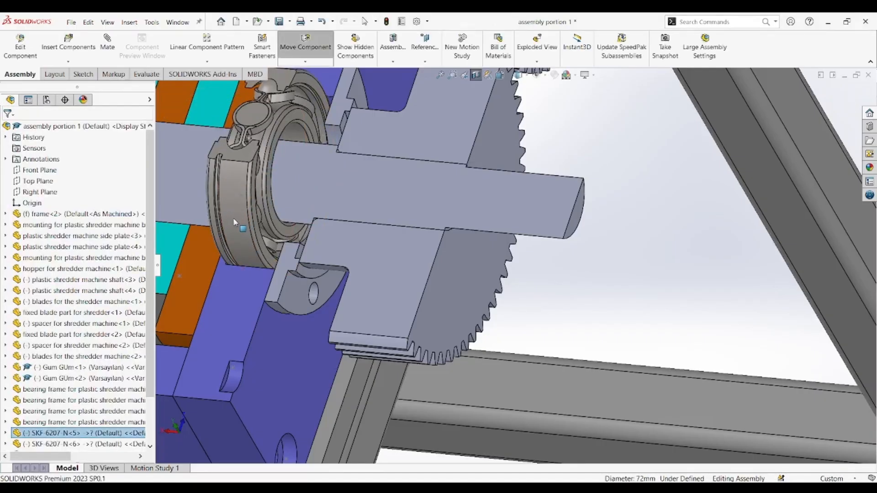
left_click(236, 198)
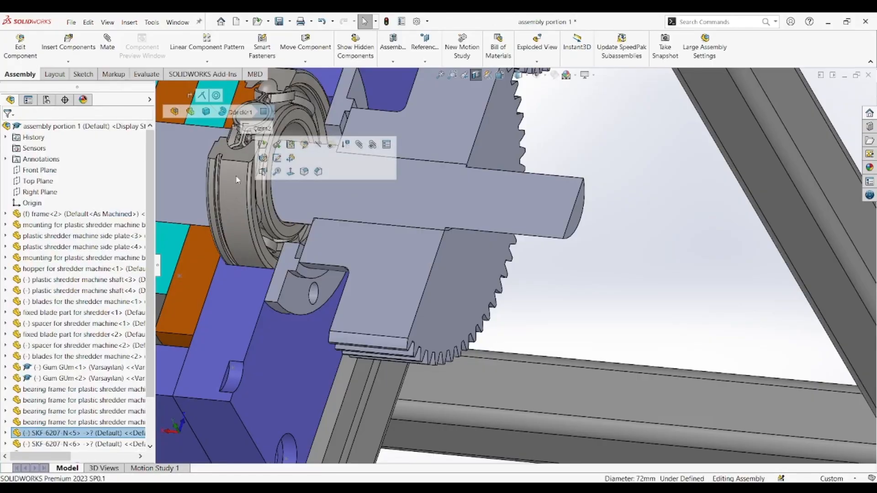
Add a lock mate between the first bearing and the bearing mounting at the geared end.
scroll(235, 199, "up", 5)
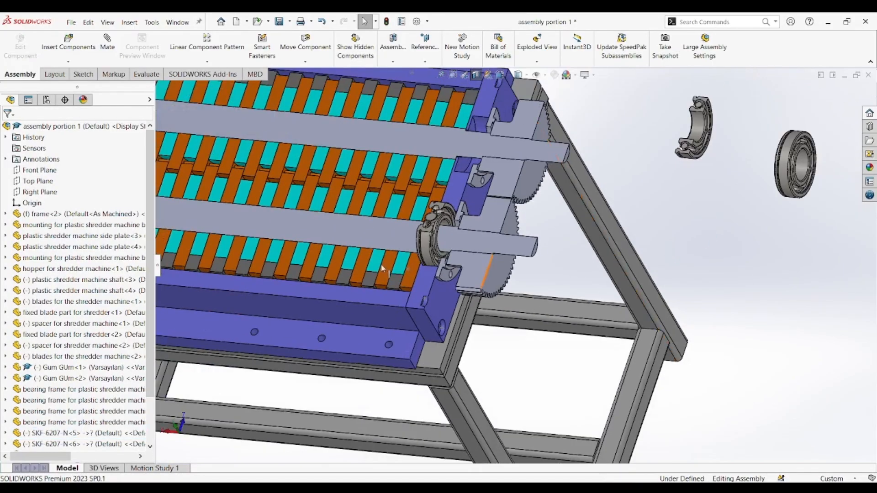
scroll(563, 199, "down", 5)
left_click(510, 198)
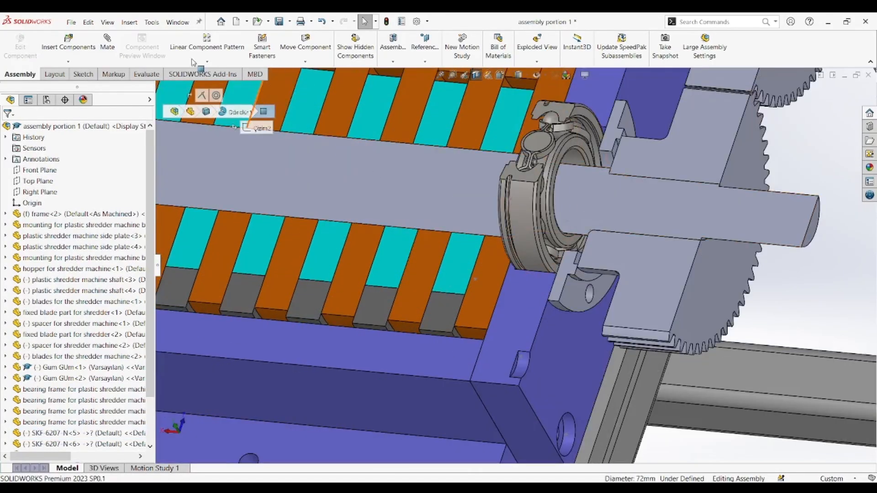
left_click(115, 49)
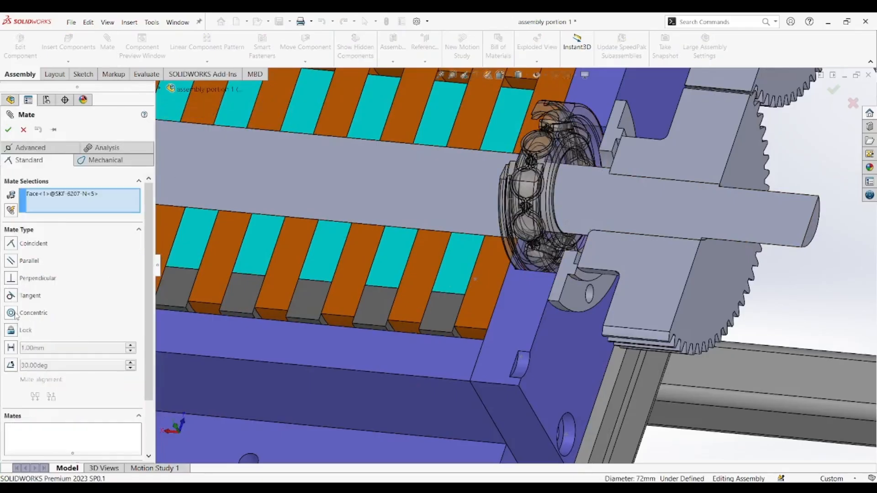
left_click(12, 332)
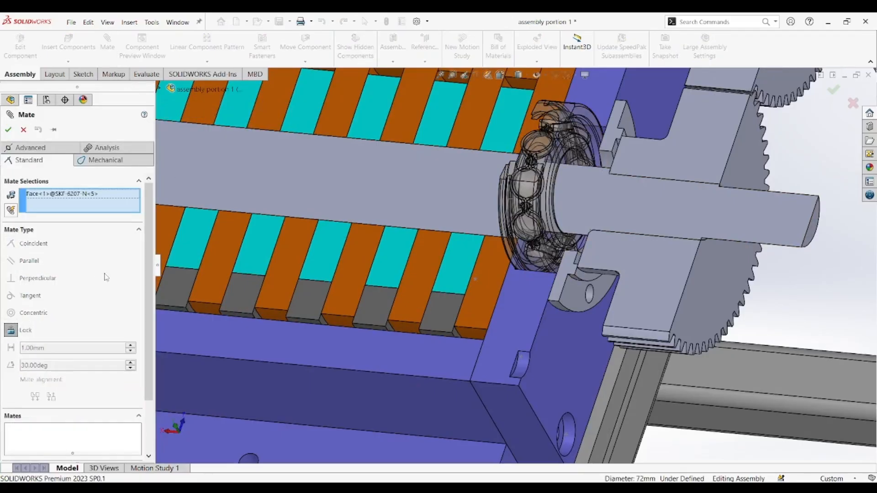
left_click(11, 130)
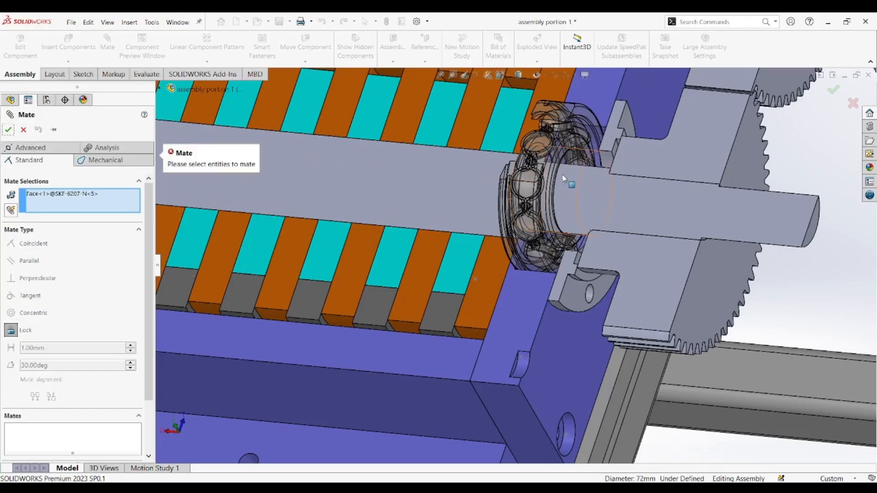
scroll(566, 179, "down", 1)
scroll(596, 166, "down", 1)
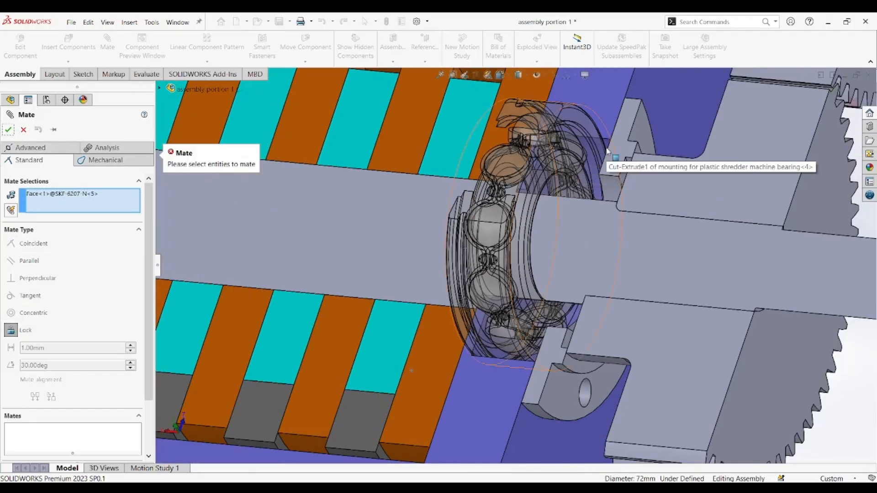
left_click(607, 151)
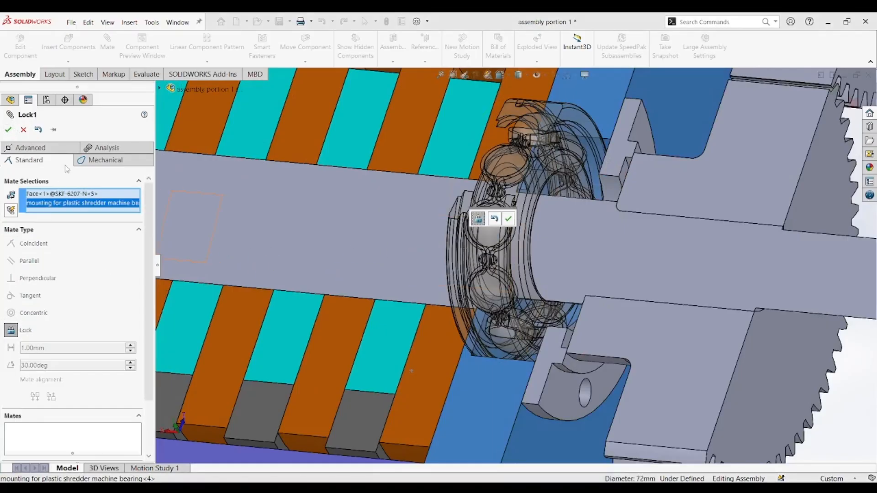
left_click(8, 130)
left_click(9, 129)
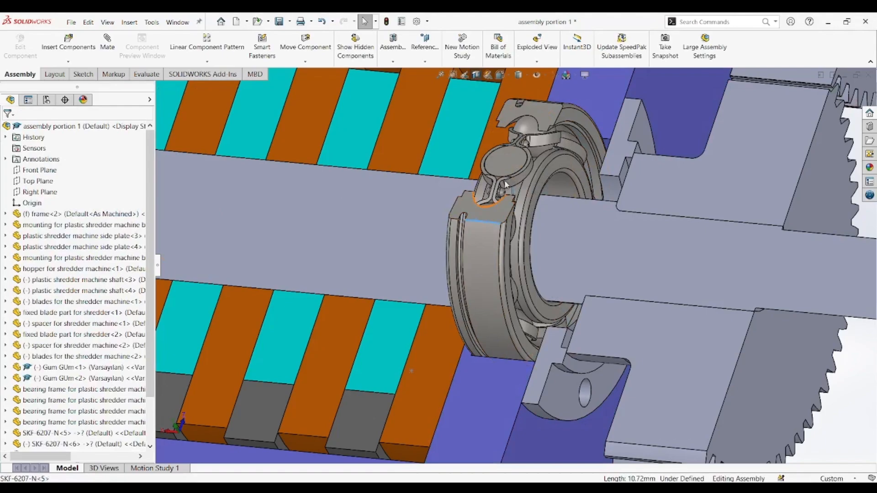
Add a coincident mate between the second bearing's outer ring side face and the mounting's recess face around the other shaft at the geared end.
scroll(665, 258, "up", 5)
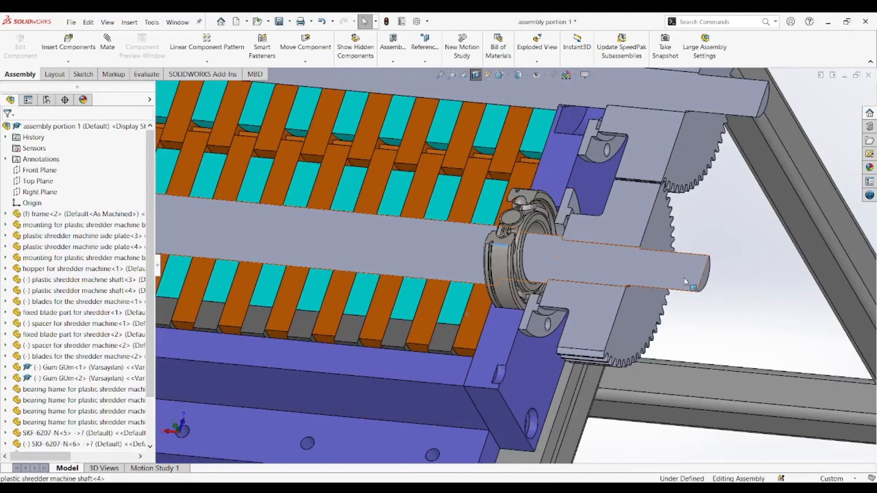
left_click_drag(685, 280, 708, 292)
scroll(703, 238, "up", 5)
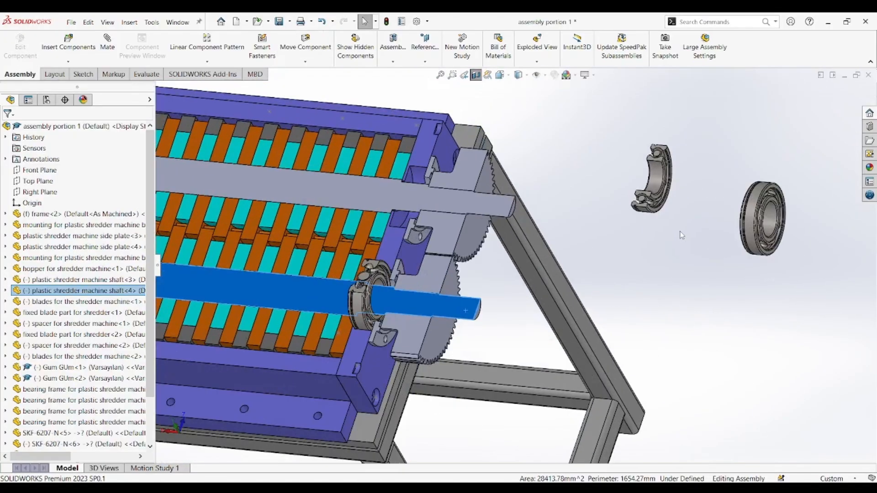
left_click(662, 241)
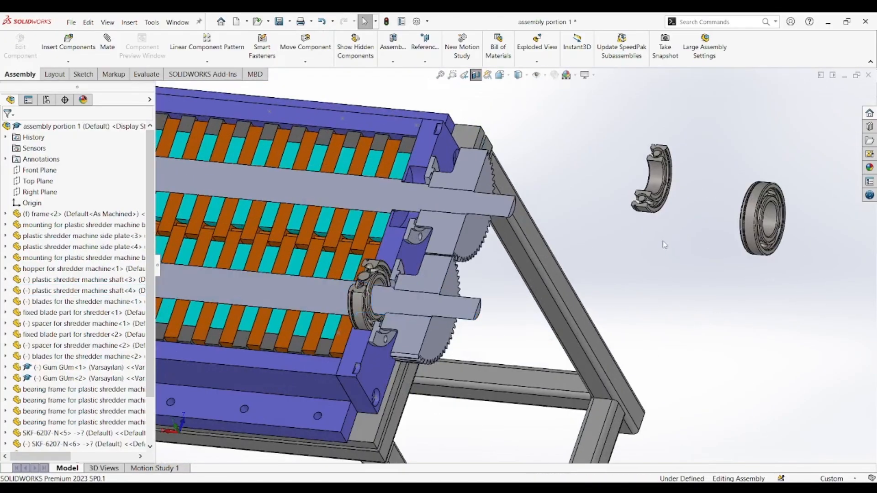
scroll(663, 239, "down", 3)
scroll(693, 221, "up", 3)
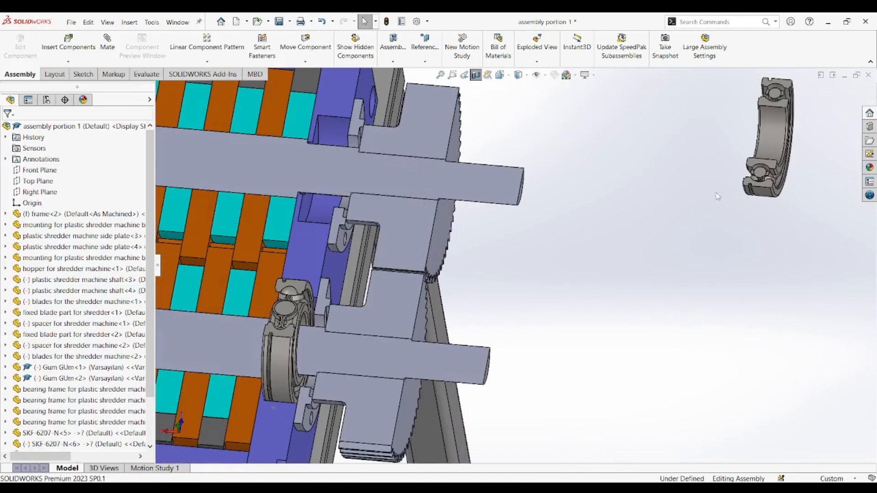
scroll(718, 196, "down", 4)
scroll(719, 197, "up", 3)
scroll(722, 233, "down", 2)
scroll(722, 229, "up", 3)
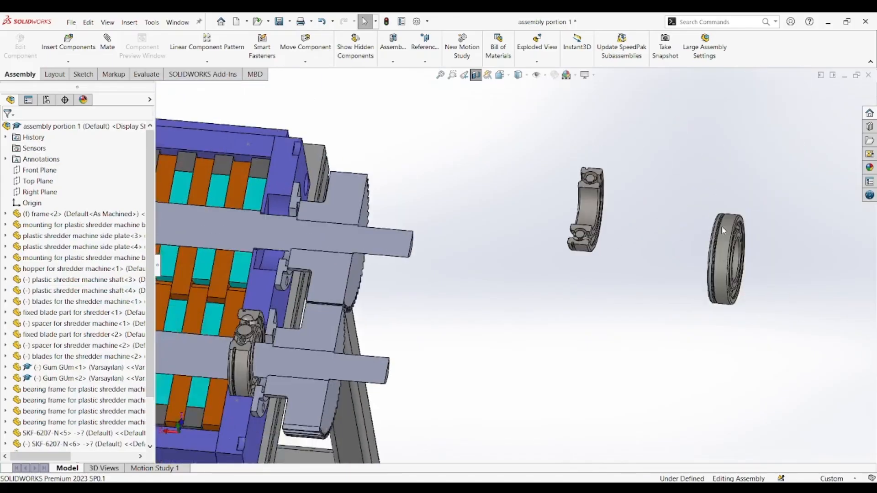
scroll(722, 226, "down", 1)
scroll(632, 227, "down", 1)
scroll(632, 227, "down", 5)
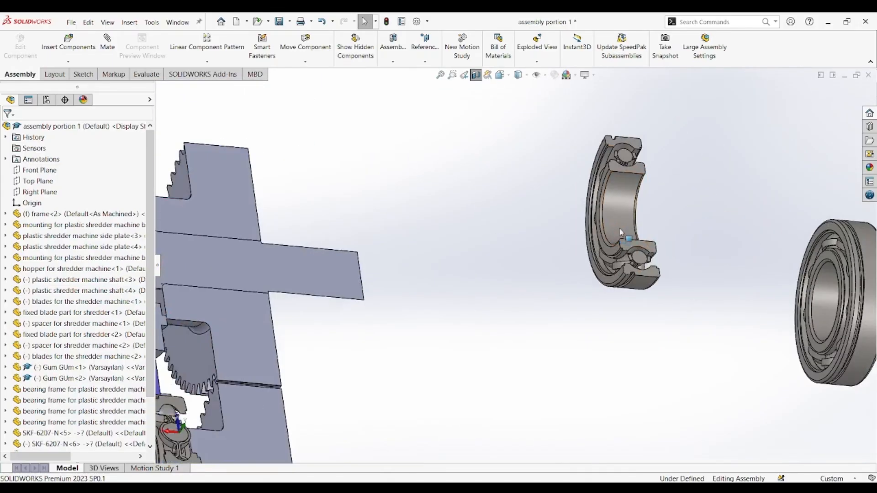
left_click(540, 247)
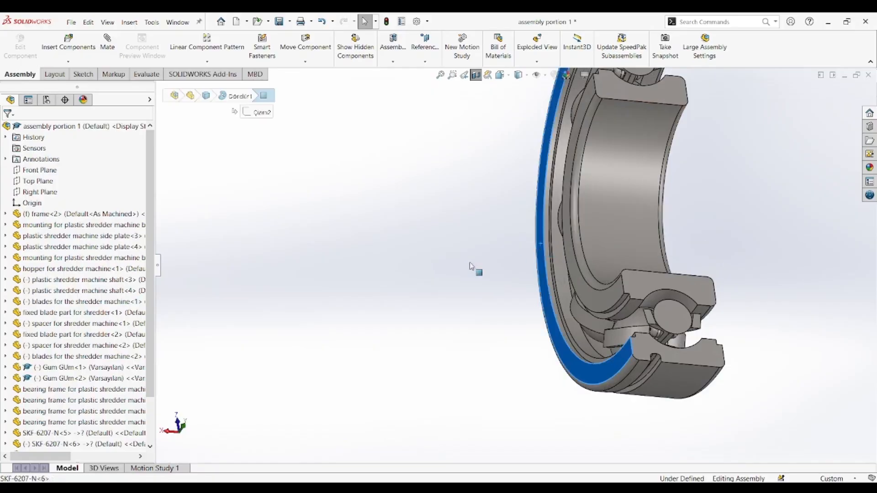
scroll(408, 265, "up", 4)
middle_click_drag(407, 265, 205, 249)
middle_click_drag(163, 93, 130, 93)
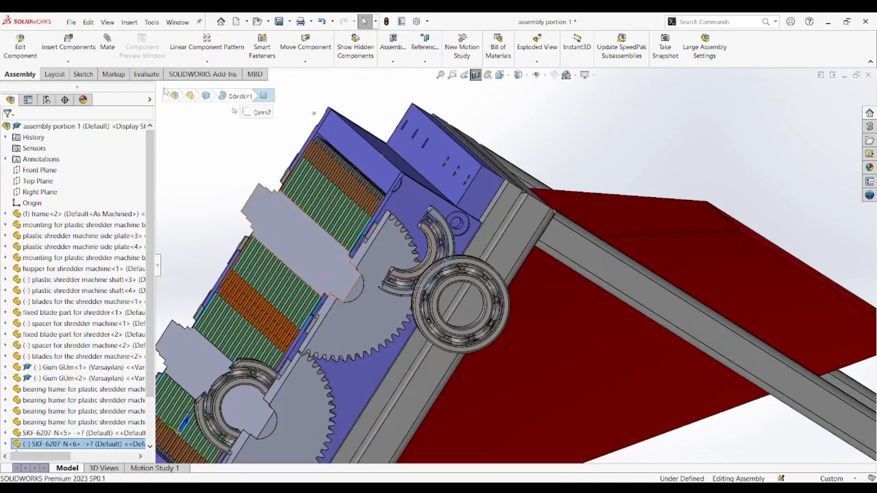
left_click(109, 46)
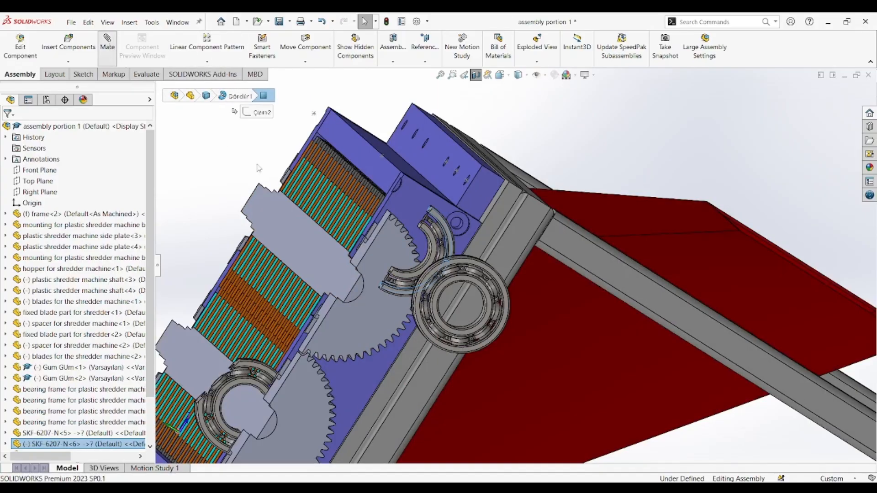
middle_click_drag(382, 262, 398, 256)
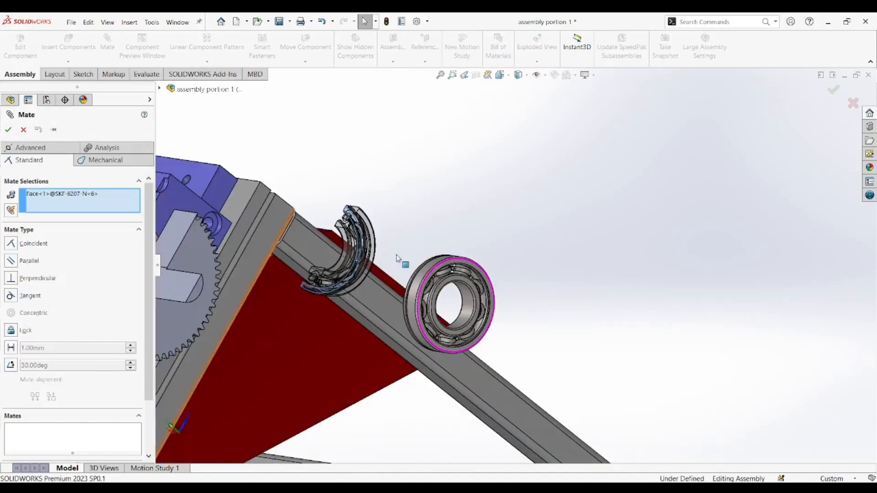
scroll(241, 259, "up", 4)
scroll(243, 262, "down", 4)
scroll(242, 262, "down", 2)
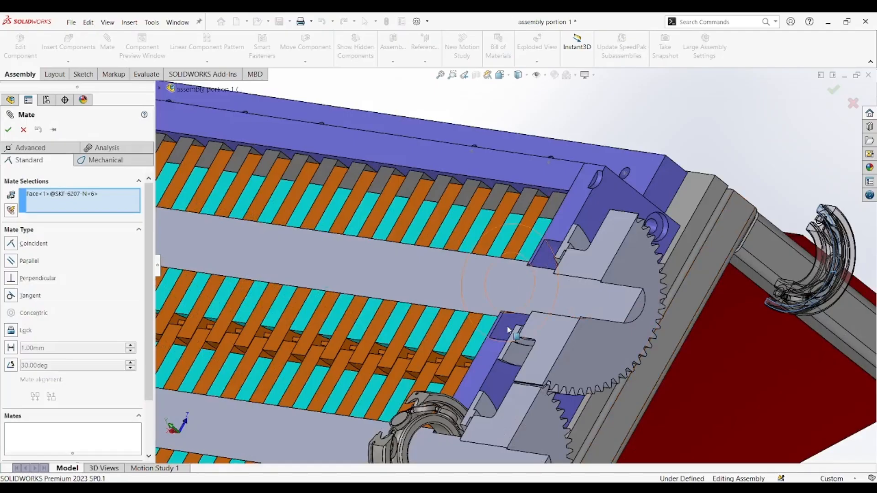
left_click(509, 329)
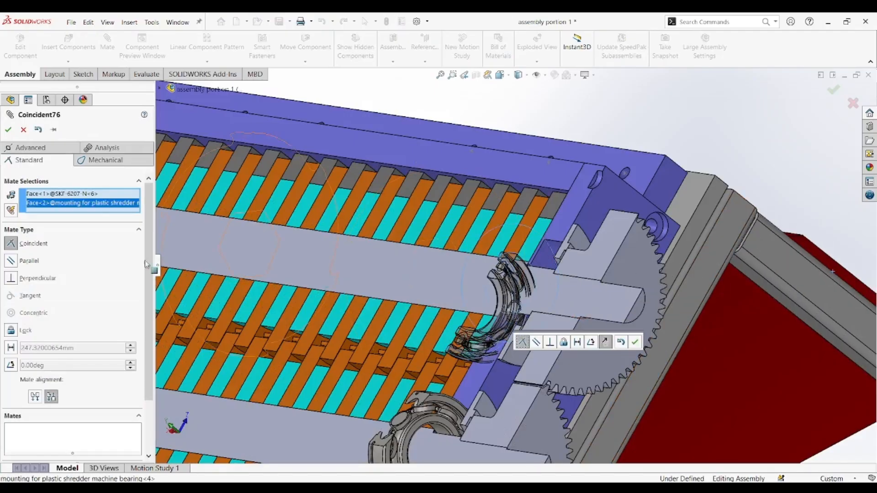
left_click(9, 131)
left_click(9, 131)
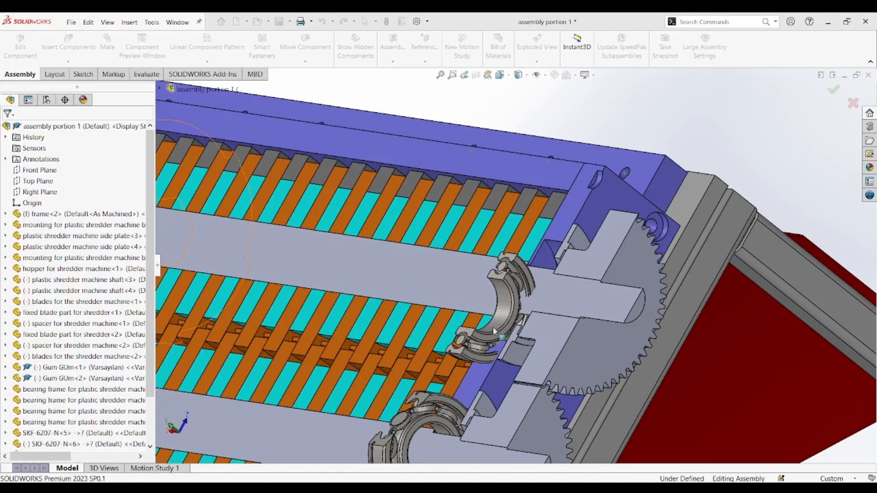
Add a concentric mate between the second bearing's inner bore and the other shaft at the geared end.
left_click(498, 321)
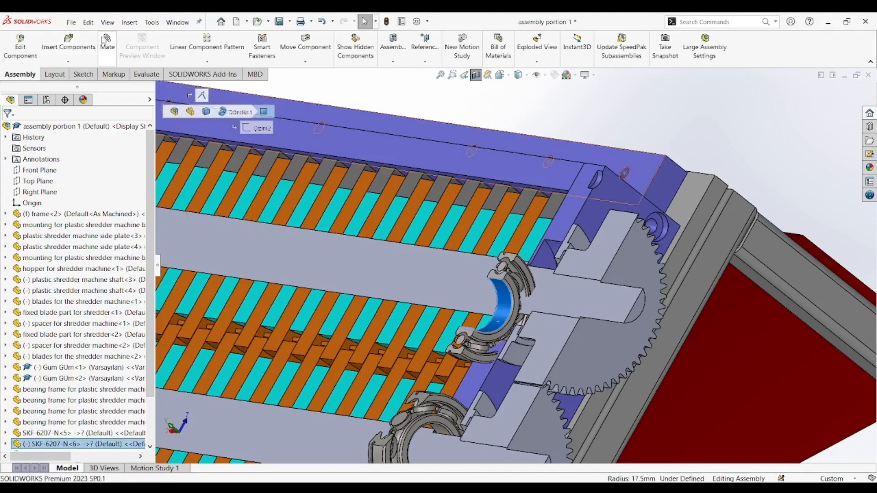
key("m")
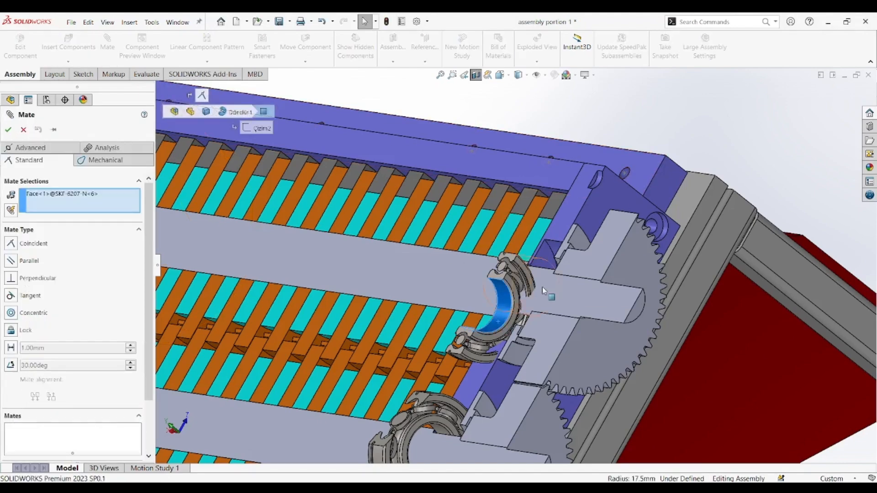
left_click(541, 287)
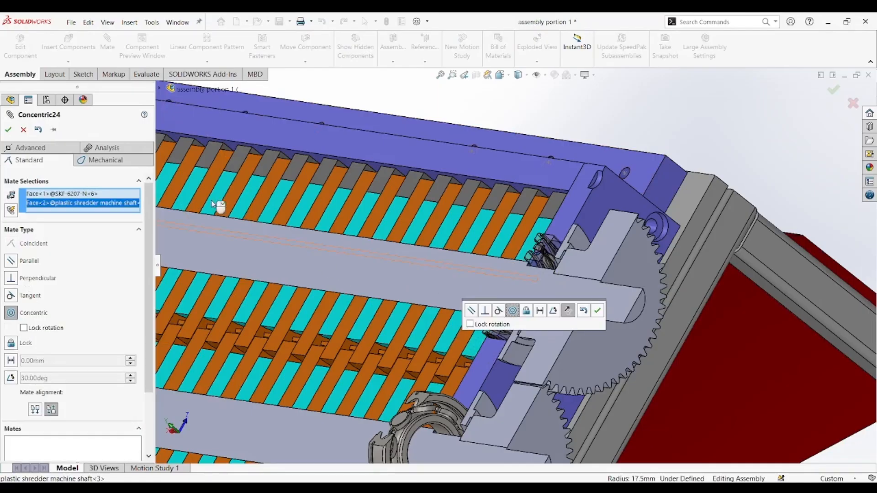
left_click(9, 130)
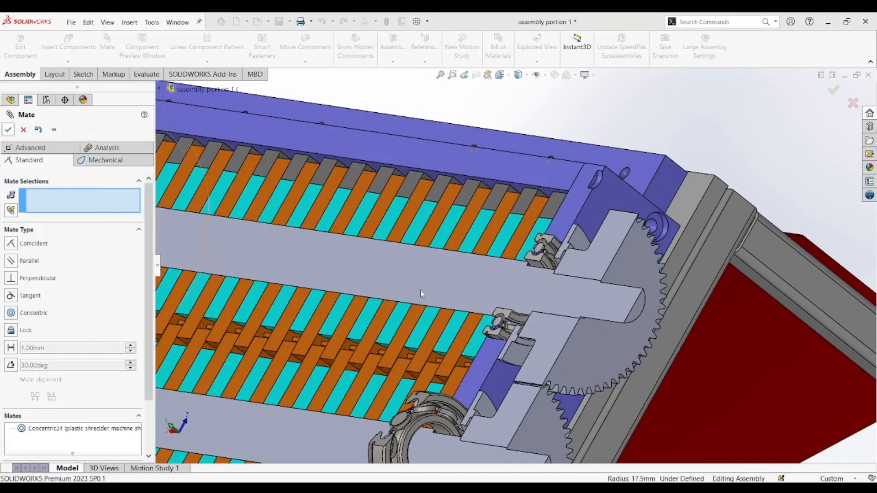
left_click(9, 129)
Add a lock mate between the second bearing and the bearing mounting at the geared end.
scroll(549, 276, "up", 2)
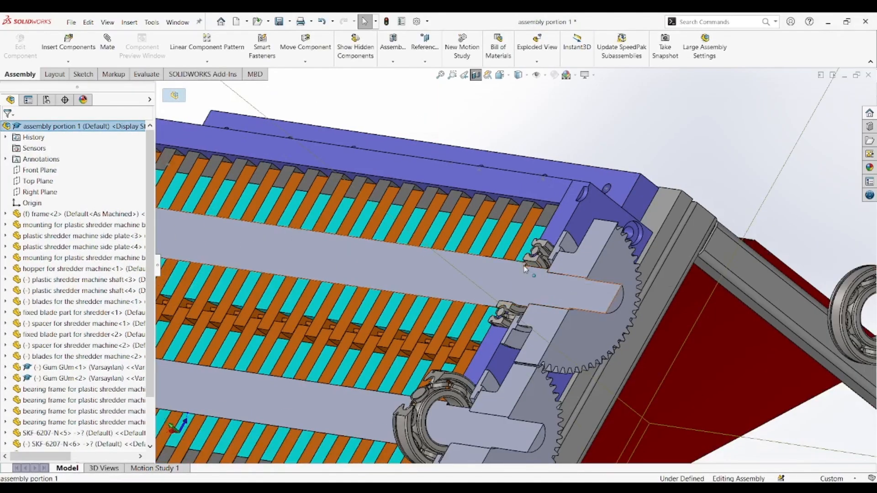
scroll(547, 276, "down", 3)
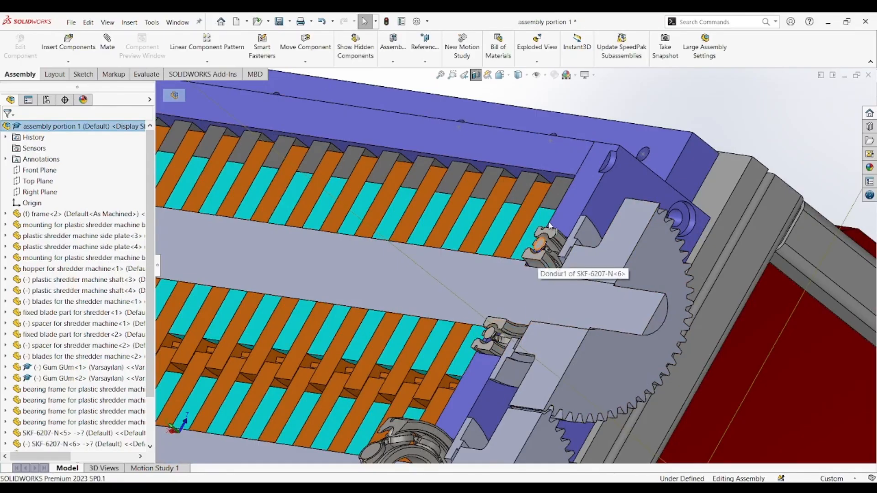
left_click(536, 265)
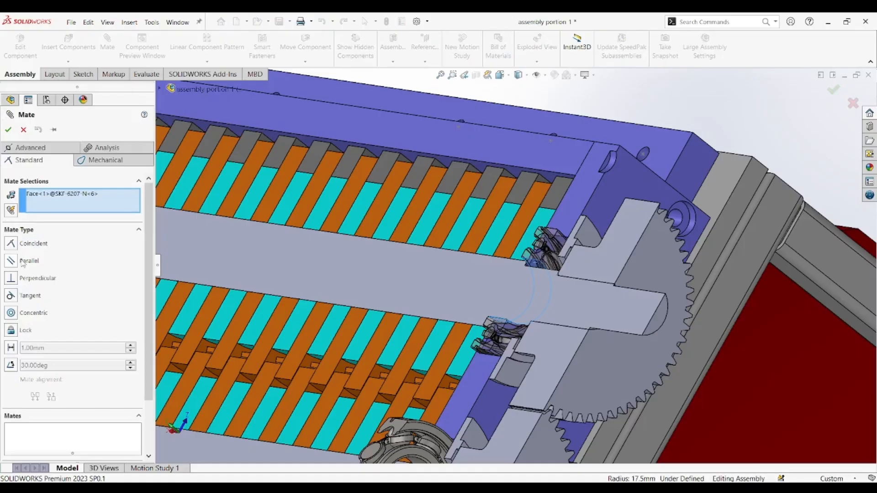
left_click(14, 331)
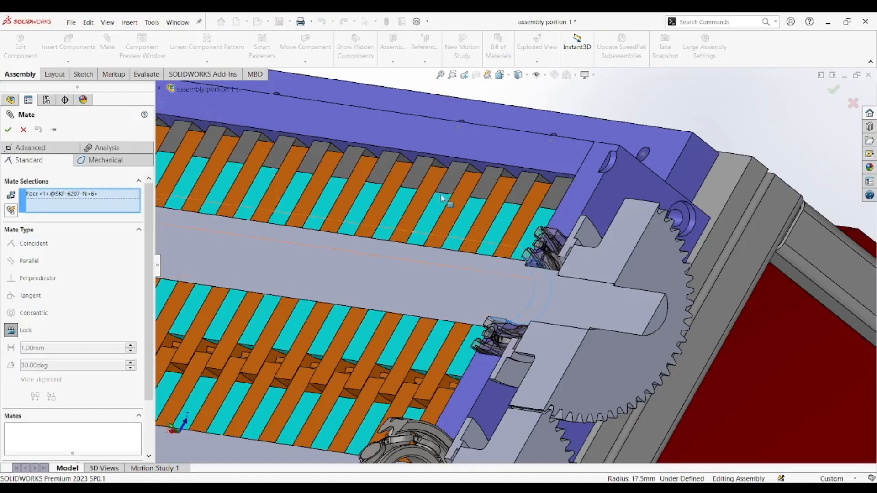
left_click(483, 353)
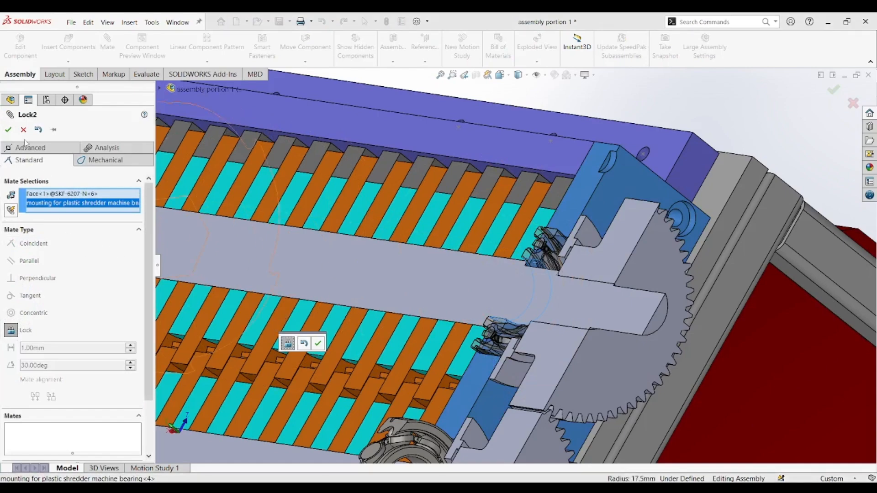
left_click(8, 130)
left_click(8, 129)
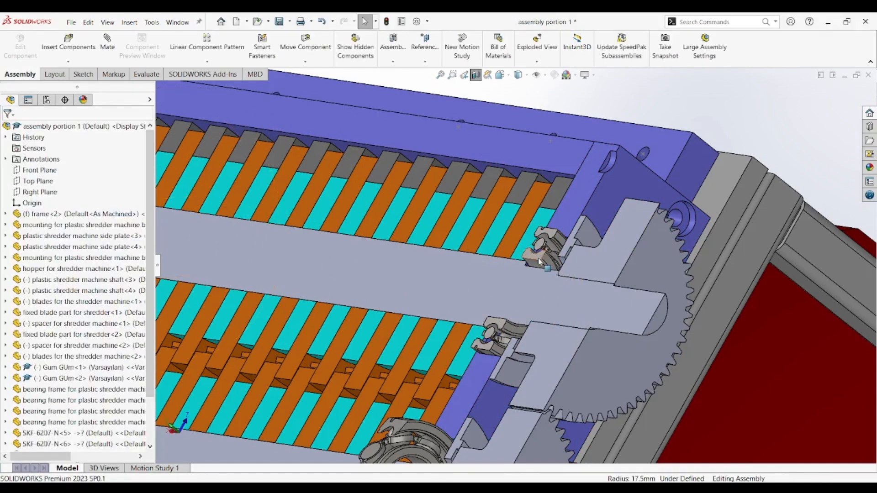
Test the locked second bearing by trying to move it and rotating the gear on its shaft.
left_click_drag(531, 256, 502, 217)
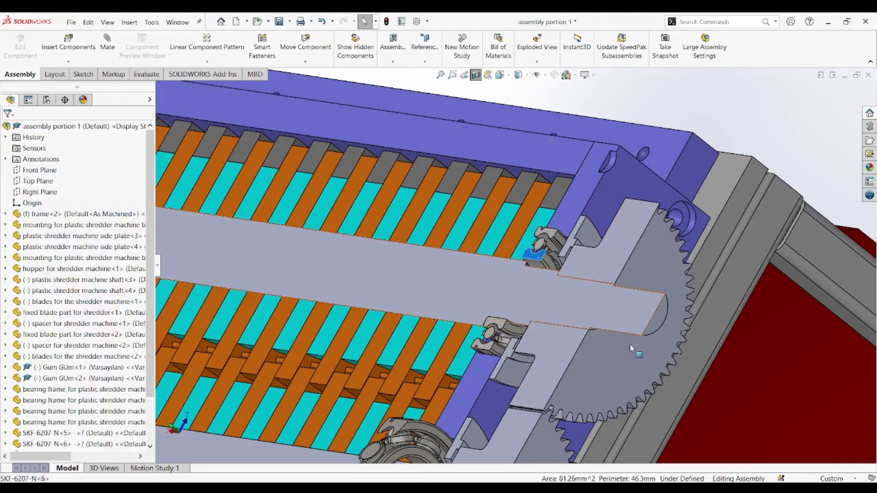
left_click_drag(582, 358, 524, 299)
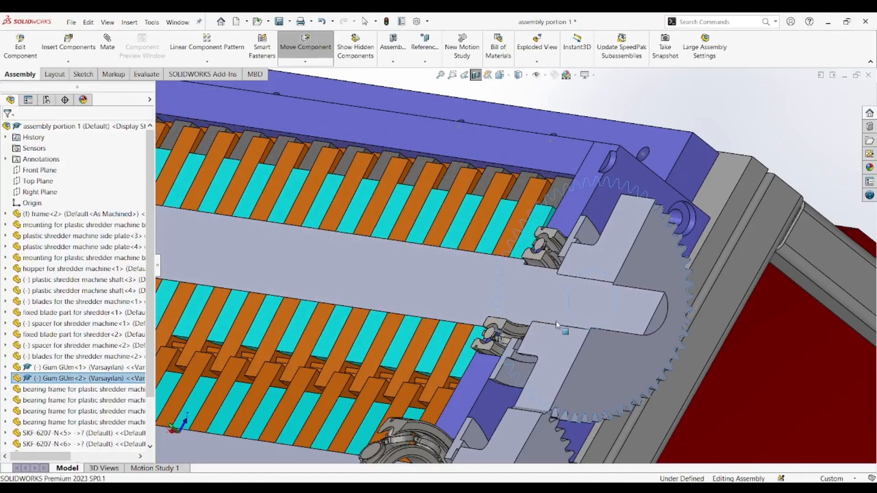
scroll(525, 295, "up", 7)
scroll(528, 292, "up", 2)
scroll(529, 288, "down", 10)
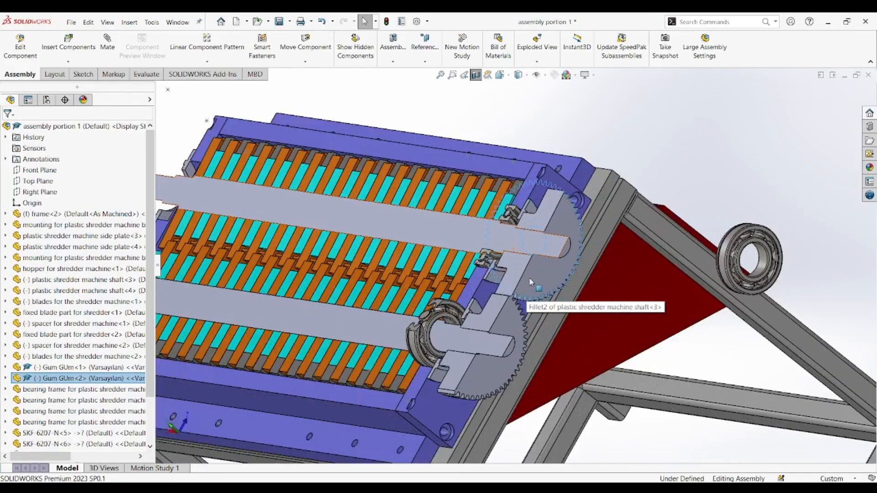
Examine where the remaining loose bearings SKF-6207-N<7> and SKF-6207-N<8> lie in the assembly.
scroll(540, 279, "up", 8)
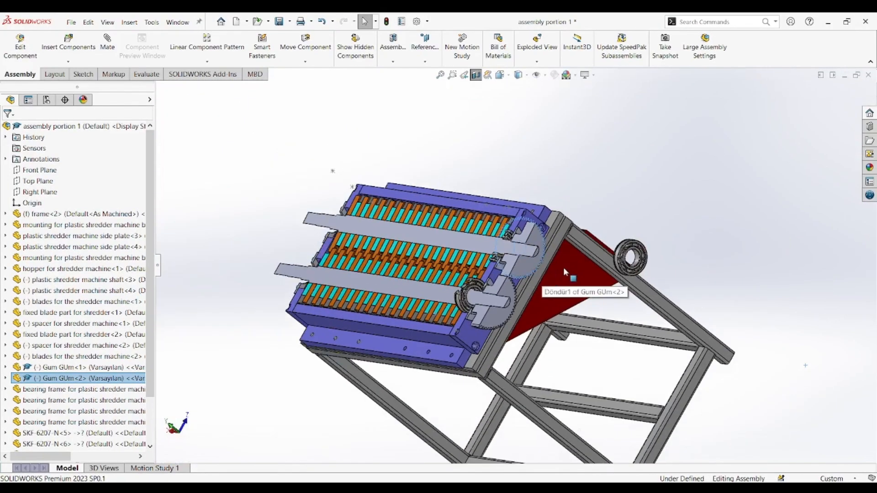
scroll(564, 271, "up", 3)
left_click(615, 229)
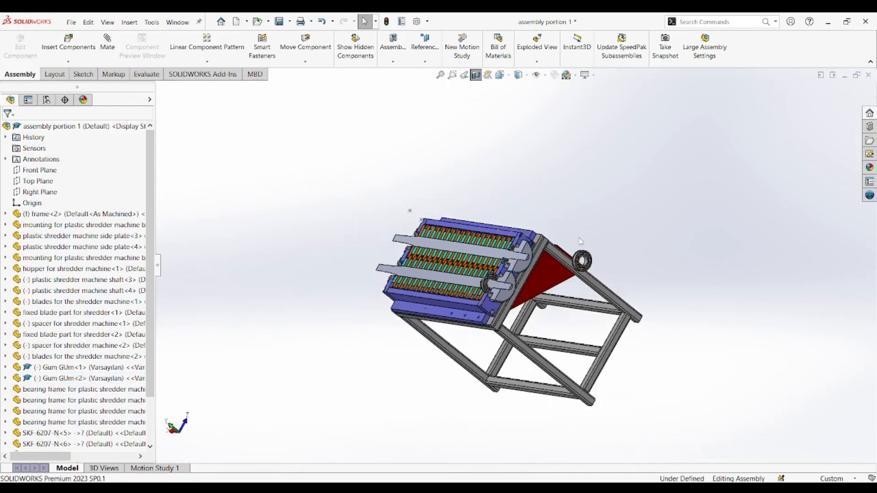
scroll(584, 239, "down", 5)
scroll(568, 281, "up", 2)
scroll(568, 281, "up", 3)
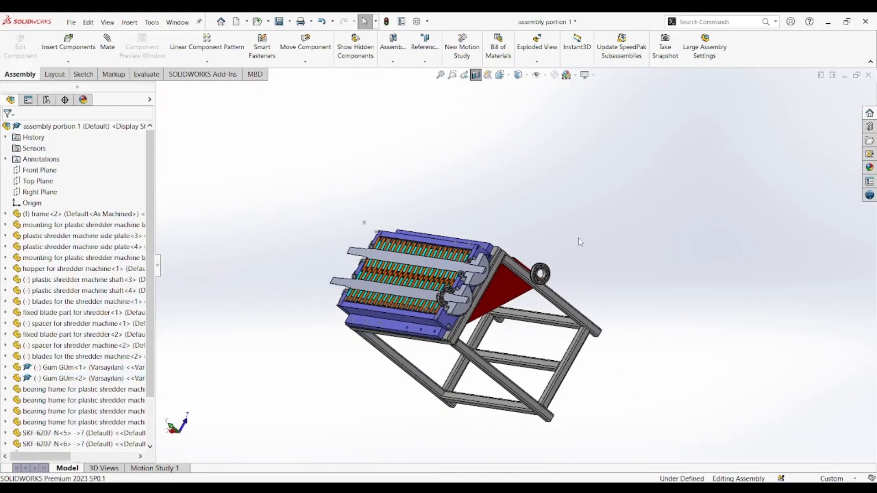
key("Right")
key("Right")
key("Right")
key("Right")
key("Up")
key("Up")
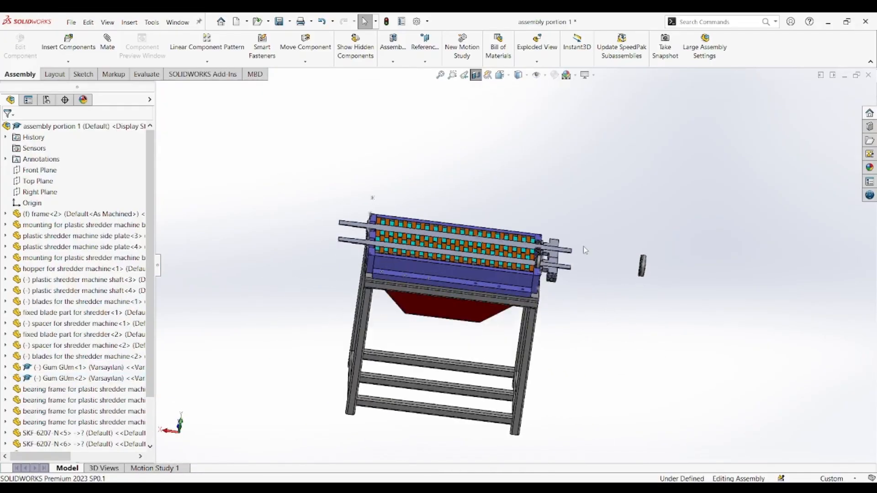
key("Left")
key("Left")
key("Left")
scroll(143, 367, "down", 3)
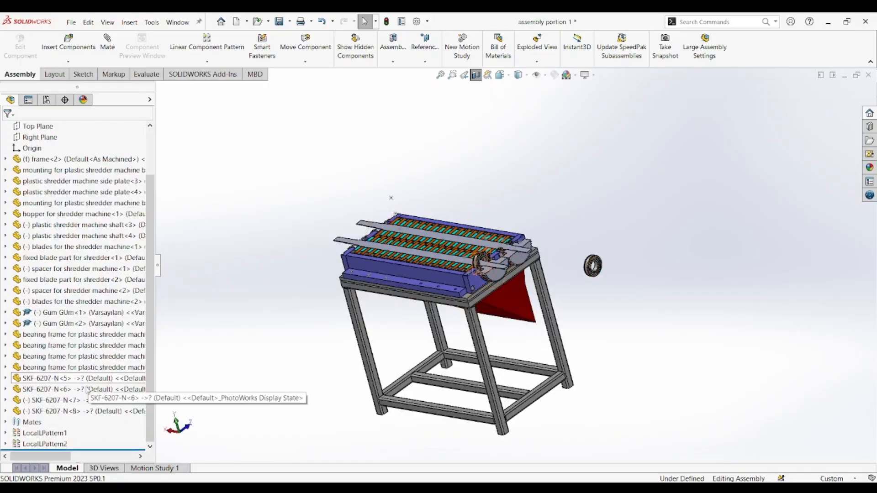
left_click(71, 401)
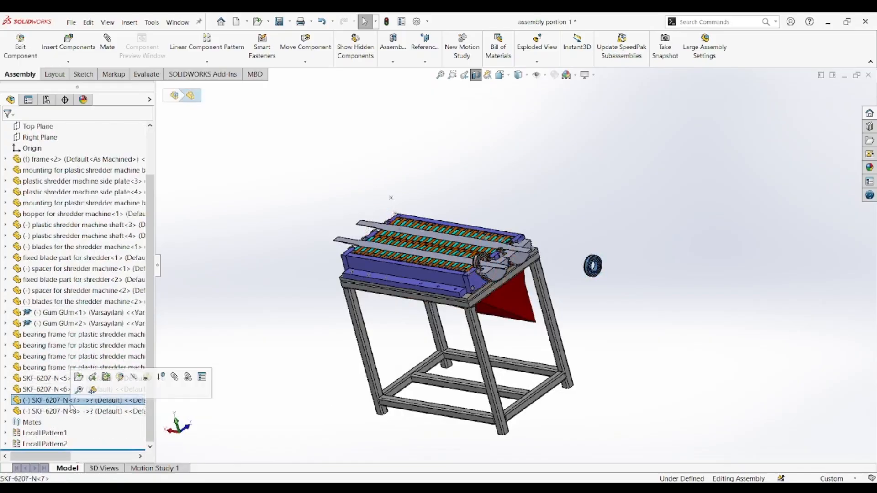
left_click(72, 413)
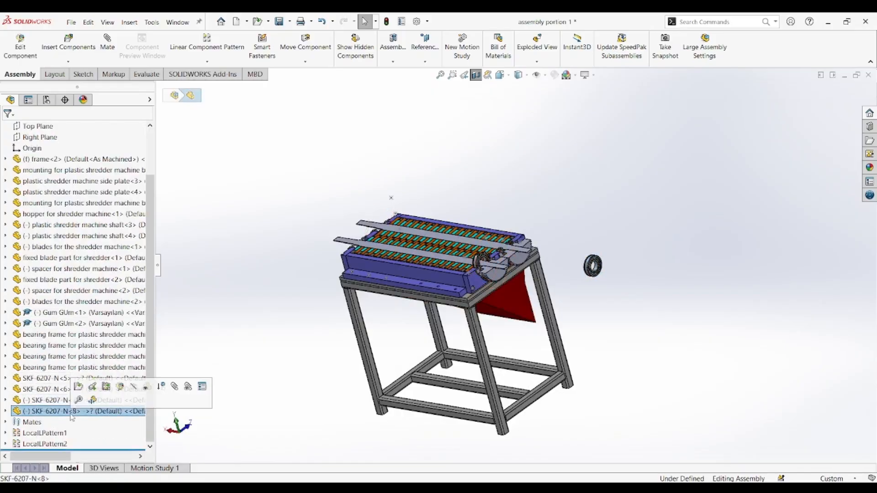
left_click(61, 403)
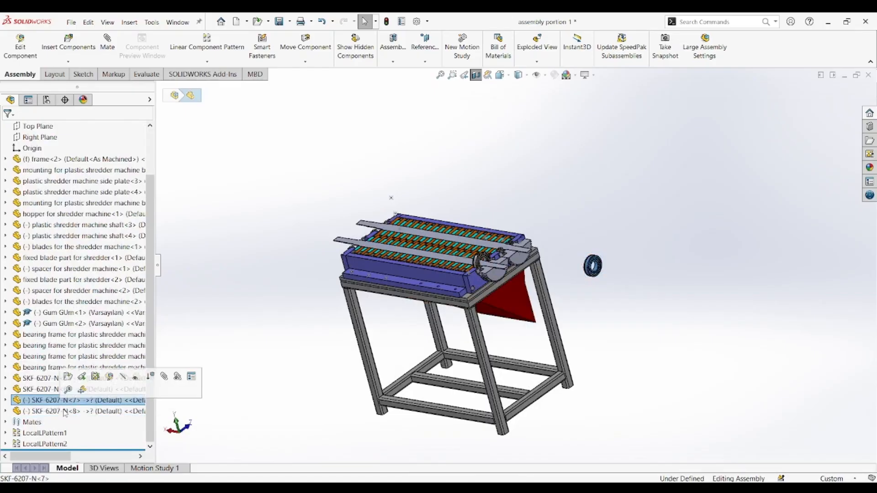
left_click(92, 412)
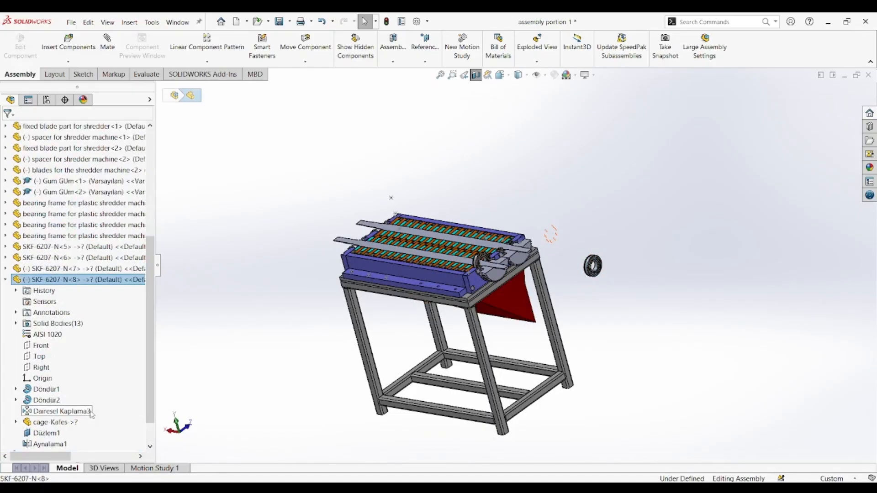
left_click(5, 279)
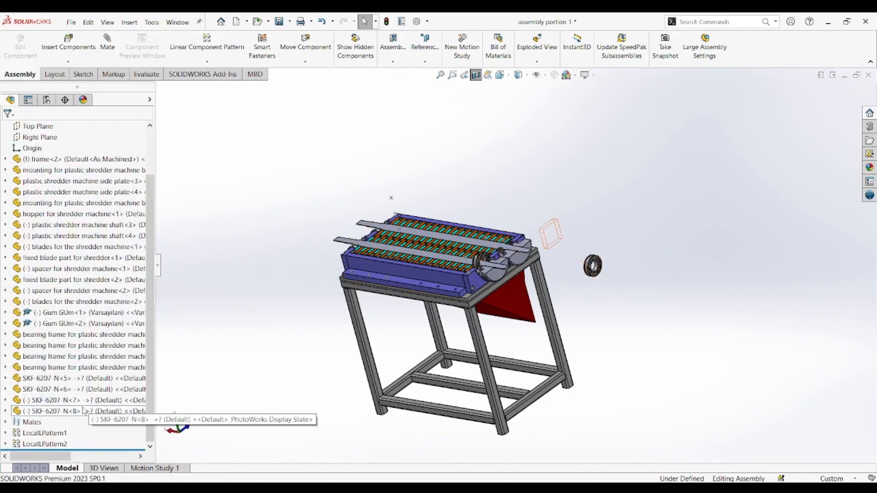
Delete the loose bearing SKF-6207-N<8> from the assembly.
left_click(84, 411)
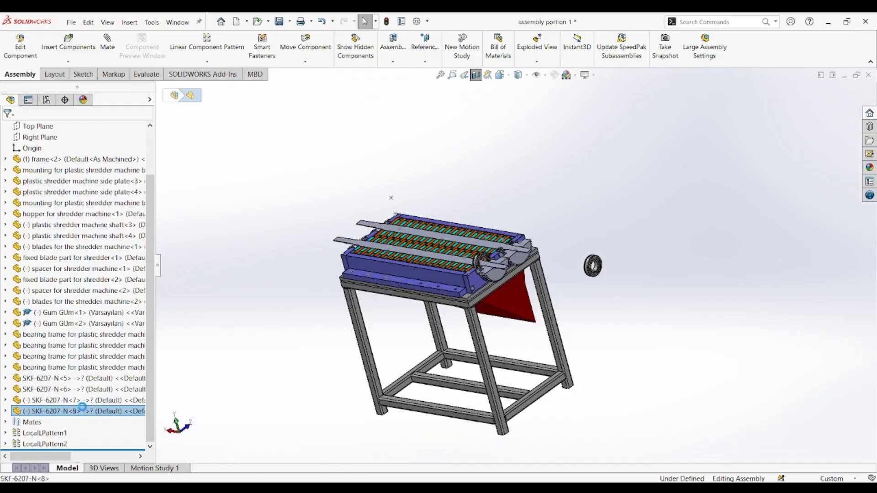
key("Delete")
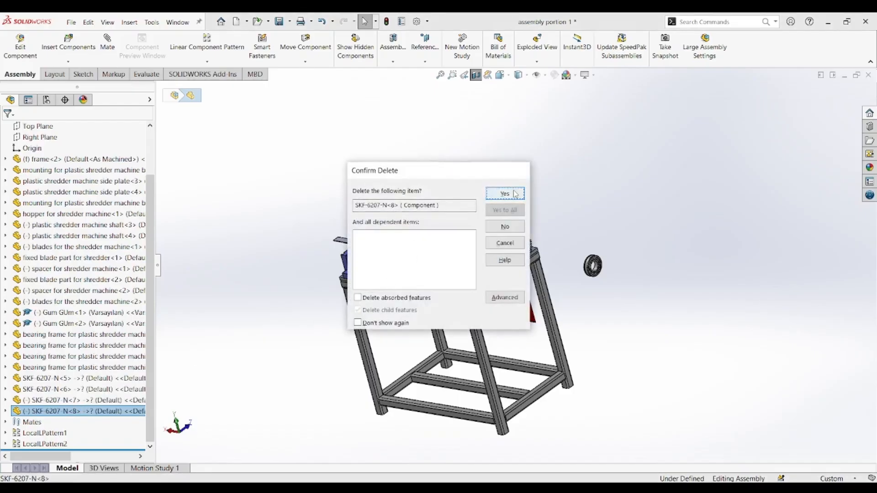
left_click(505, 194)
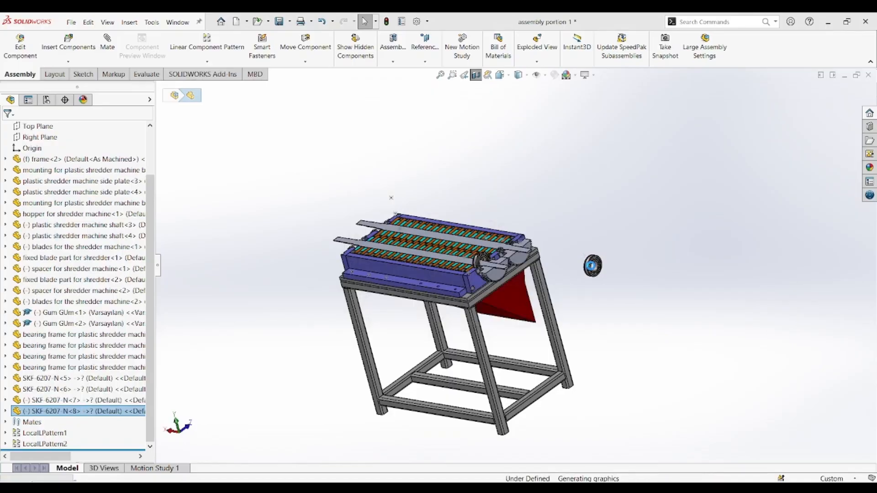
Copy the remaining loose bearing and place the copy beside the frame at the end opposite the gears.
left_click(591, 268)
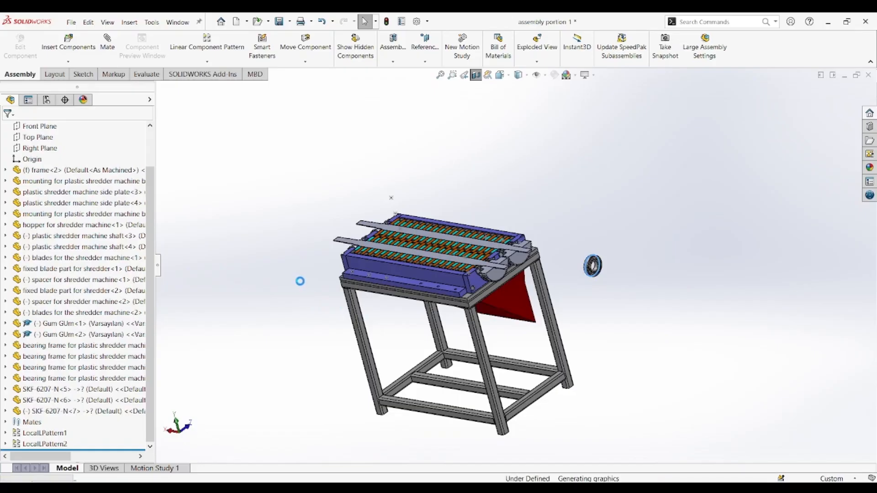
left_click_drag(592, 267, 300, 281, "ctrl")
scroll(289, 272, "down", 2)
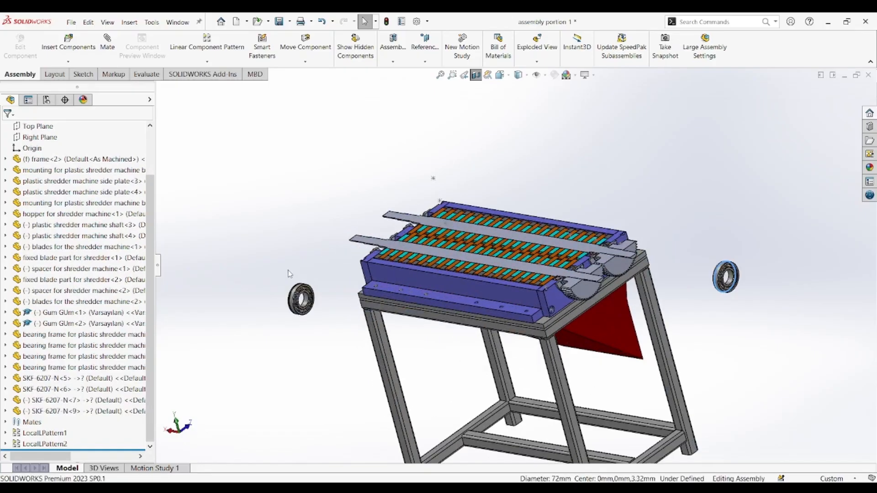
Move the copied bearing up close to the shaft ends opposite the gears.
scroll(289, 272, "down", 3)
left_click(404, 336)
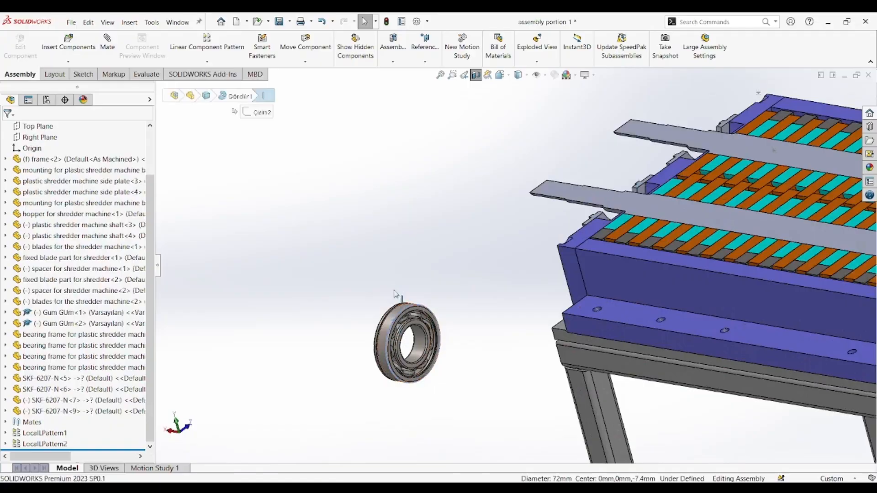
left_click_drag(404, 335, 437, 146)
scroll(467, 217, "up", 2)
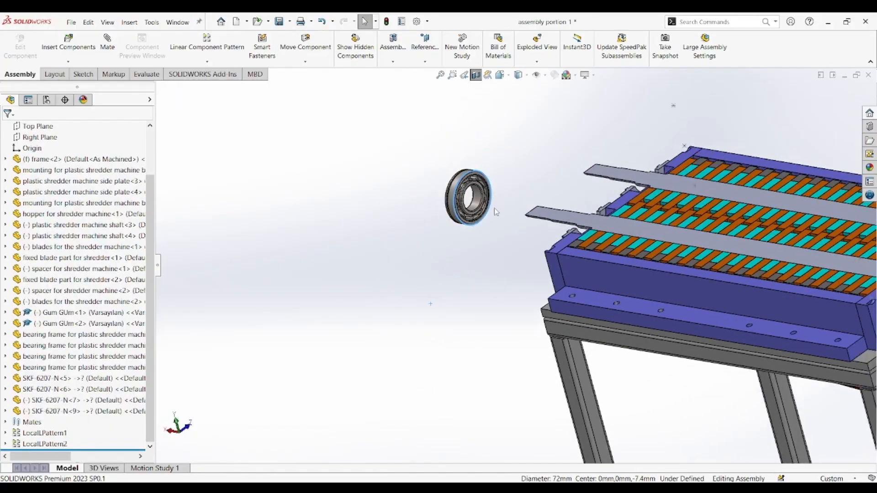
scroll(494, 207, "down", 3)
scroll(514, 223, "down", 6)
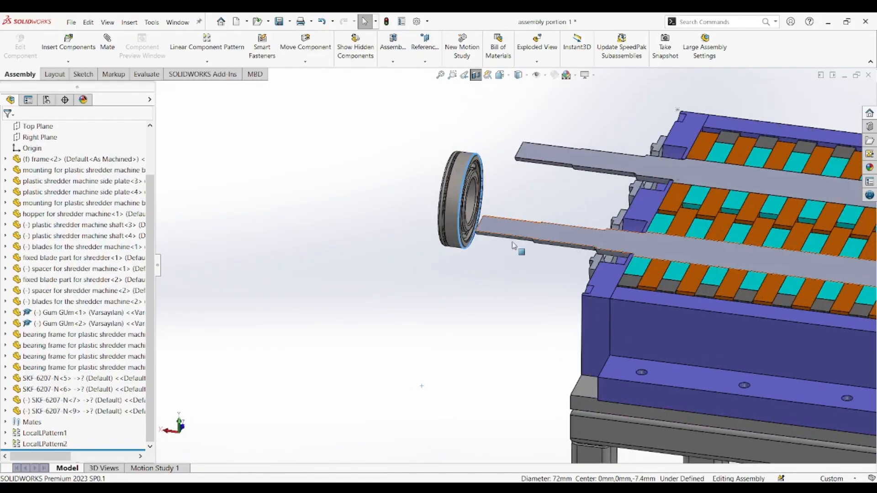
scroll(515, 242, "up", 5)
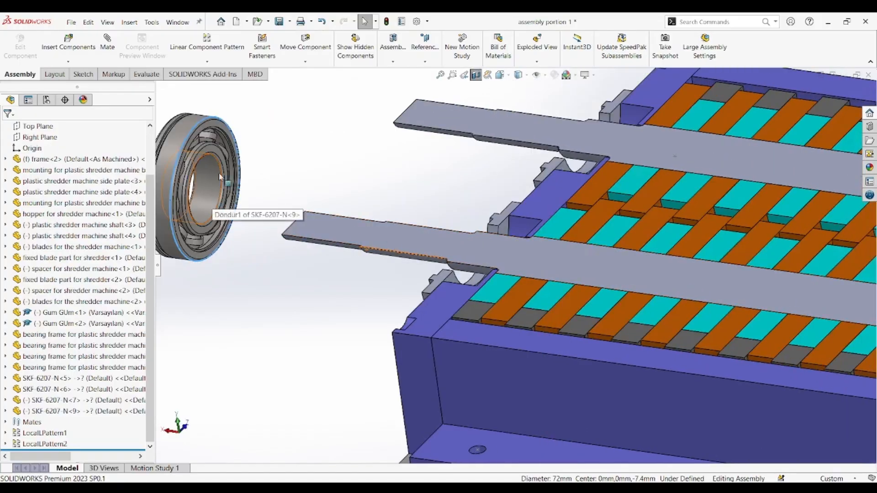
Try to mate the copied bearing's outer ring side face to a face of the bearing mounting opposite the gears.
left_click(220, 176)
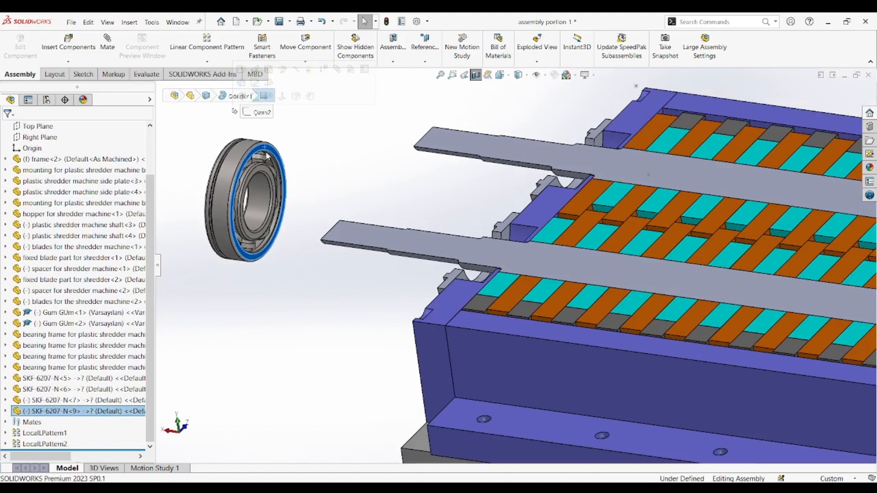
left_click(525, 242)
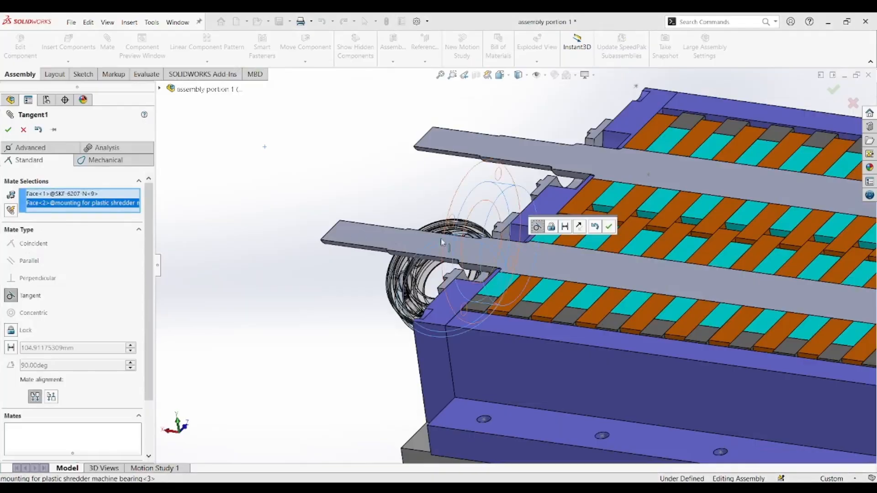
left_click(23, 129)
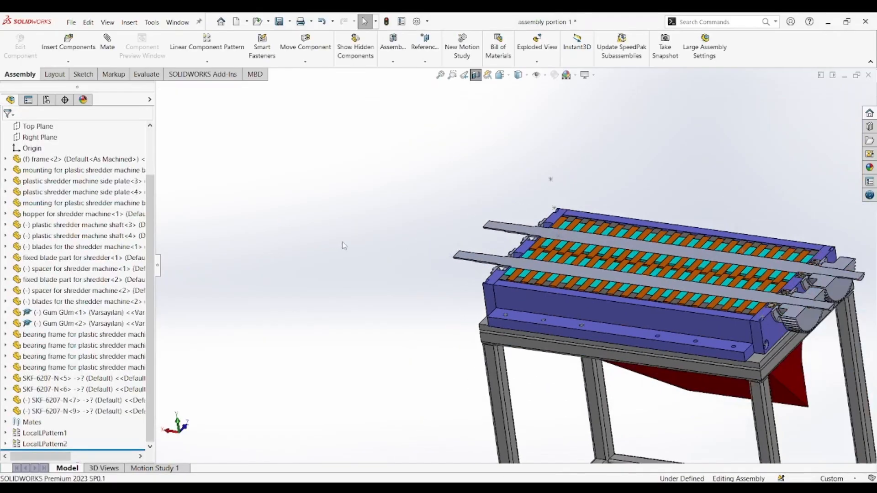
scroll(342, 242, "up", 3)
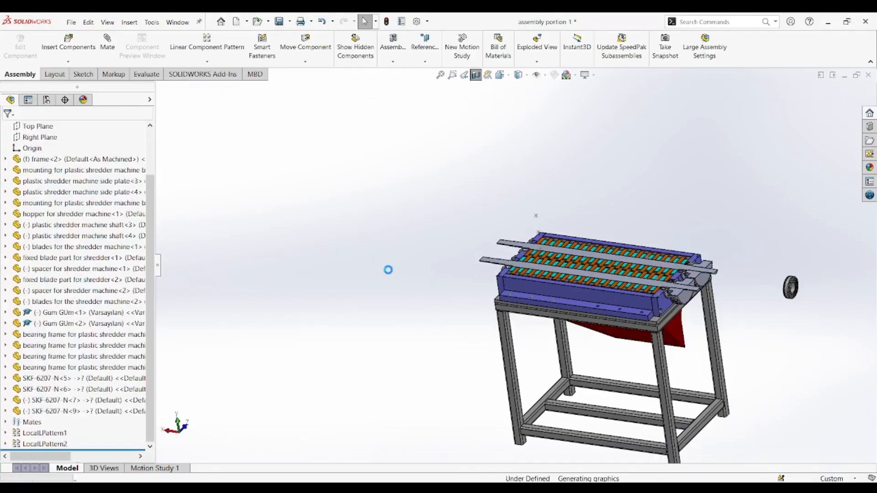
scroll(389, 271, "down", 5)
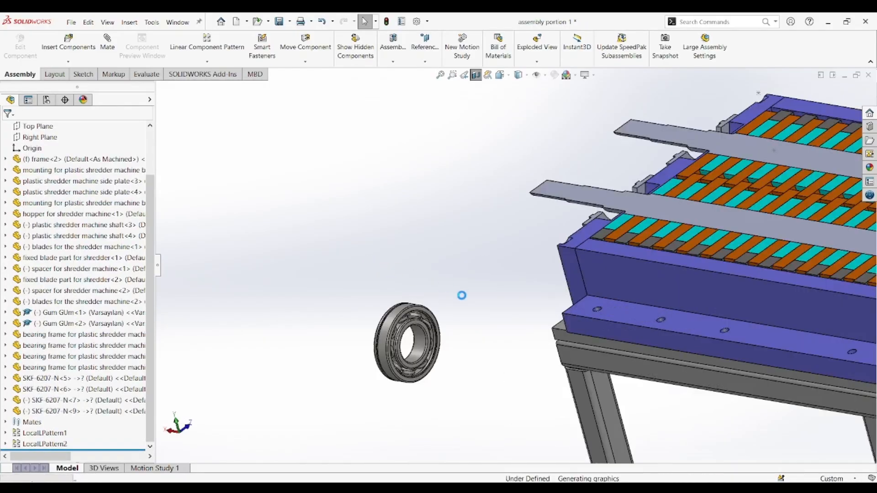
scroll(454, 311, "up", 3)
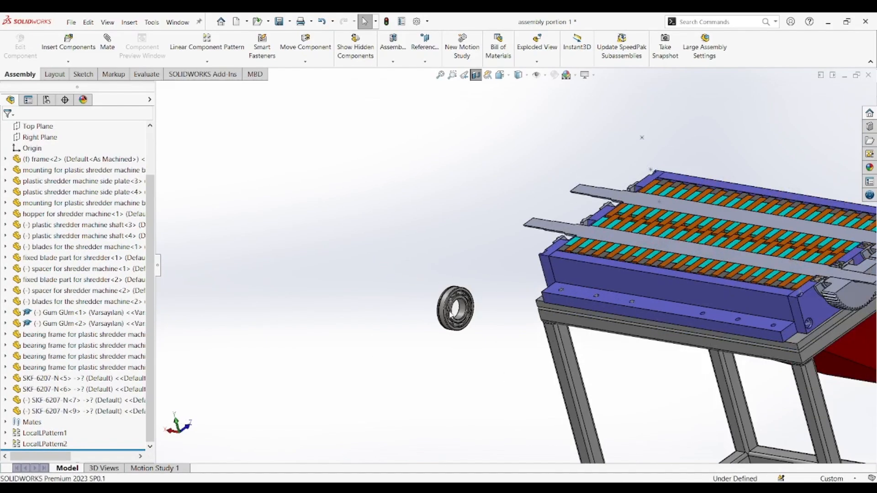
scroll(473, 297, "down", 4)
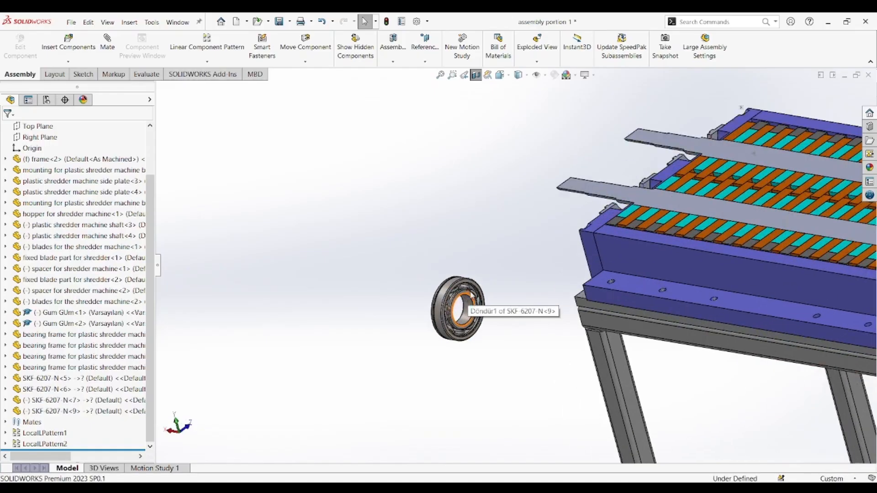
Add a coincident mate between the loose bearing's outer ring side face and the inner seat face of the mounting opposite the gears.
left_click(466, 277)
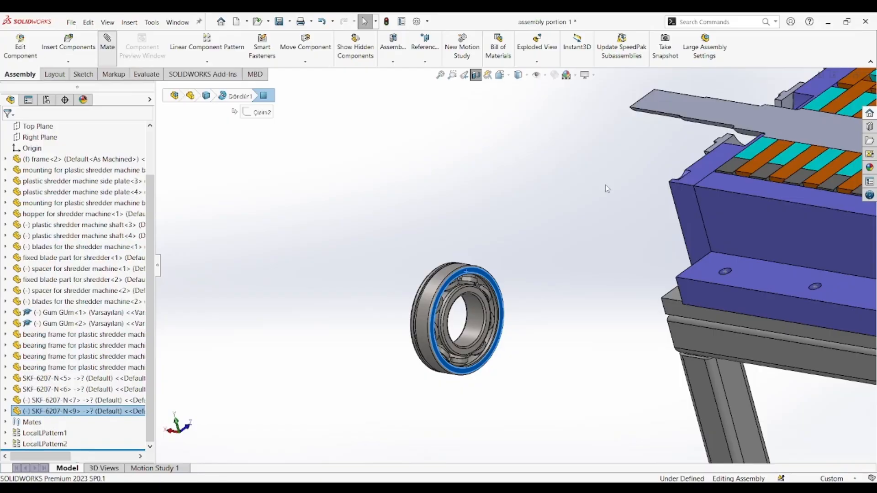
middle_click_drag(603, 201, 419, 107)
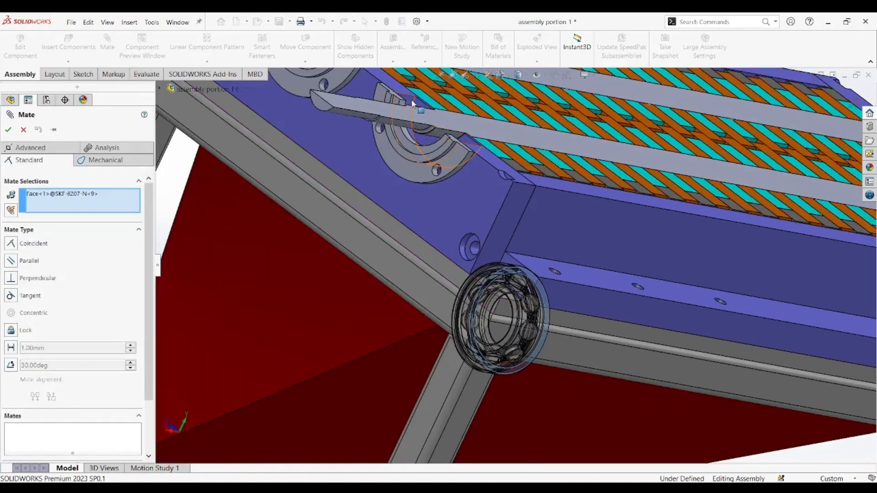
left_click(420, 107)
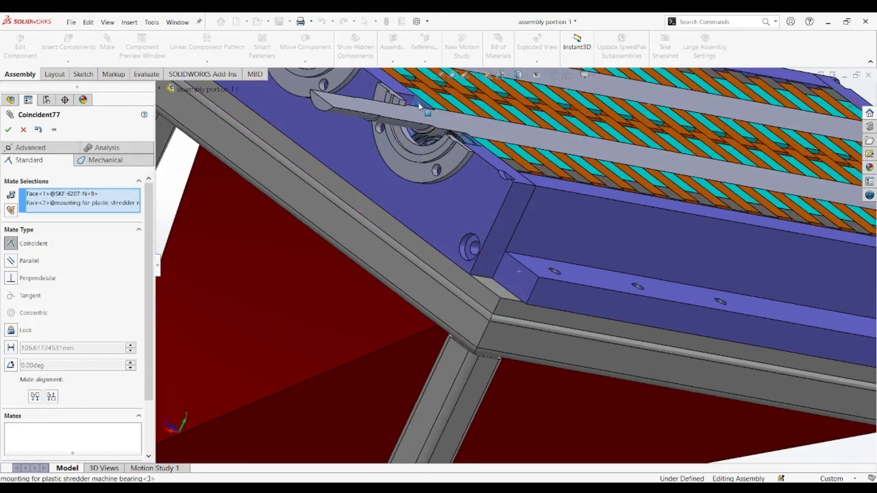
scroll(414, 178, "up", 2)
middle_click_drag(415, 179, 423, 195)
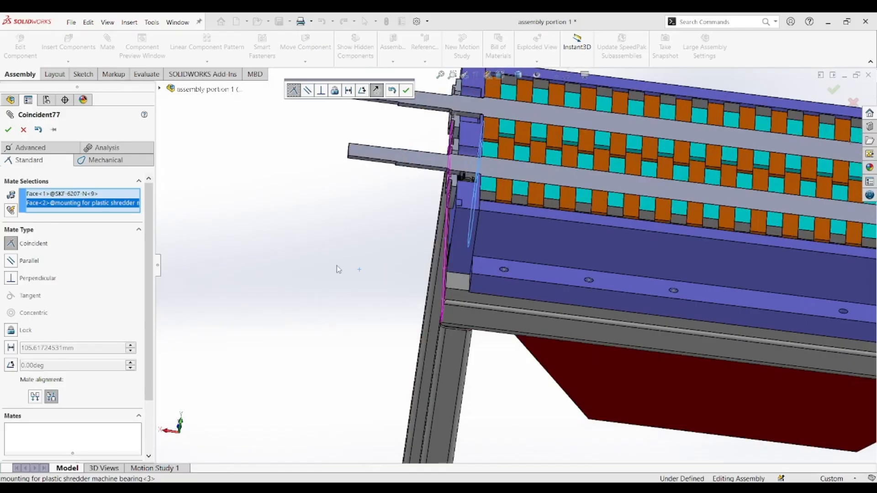
scroll(406, 184, "up", 2)
scroll(414, 167, "down", 3)
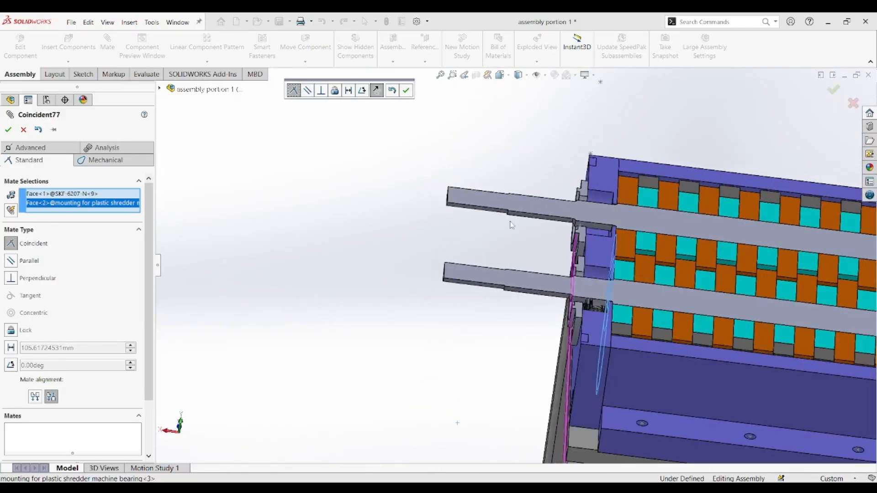
left_click(407, 92)
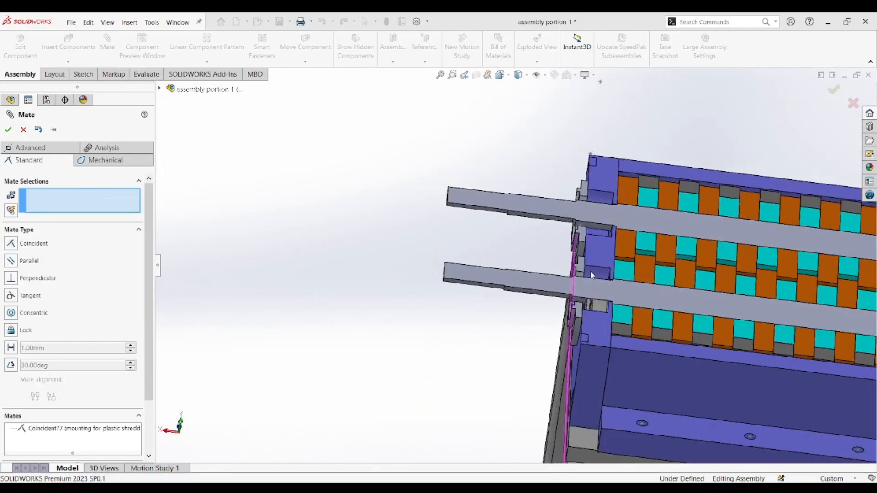
key("Escape")
Move the bearing SKF-6207-N<9> up within its mated plane until it sits around plastic shredder machine shaft<4>.
key("Right")
key("Right")
key("Down")
key("Down")
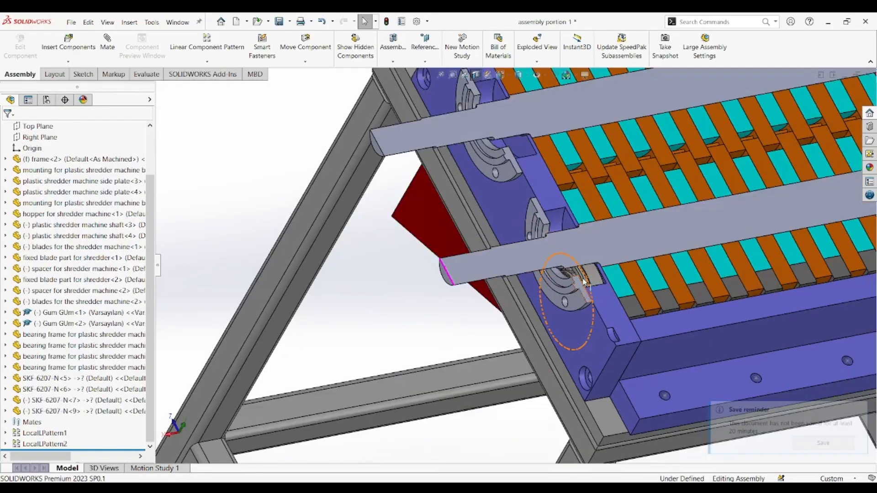
left_click_drag(588, 274, 595, 245)
left_click_drag(593, 178, 600, 151)
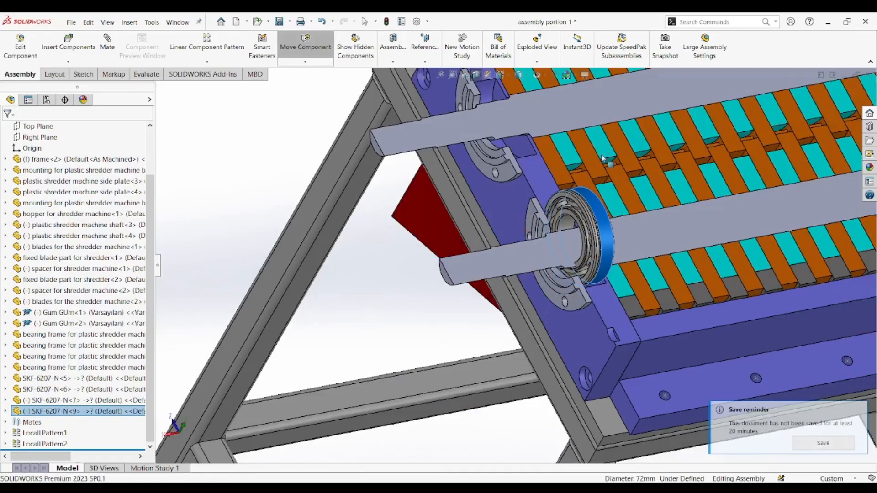
Add a concentric mate between the bearing's 35 mm bore and the cylindrical face of plastic shredder machine shaft<4>.
scroll(559, 245, "down", 5)
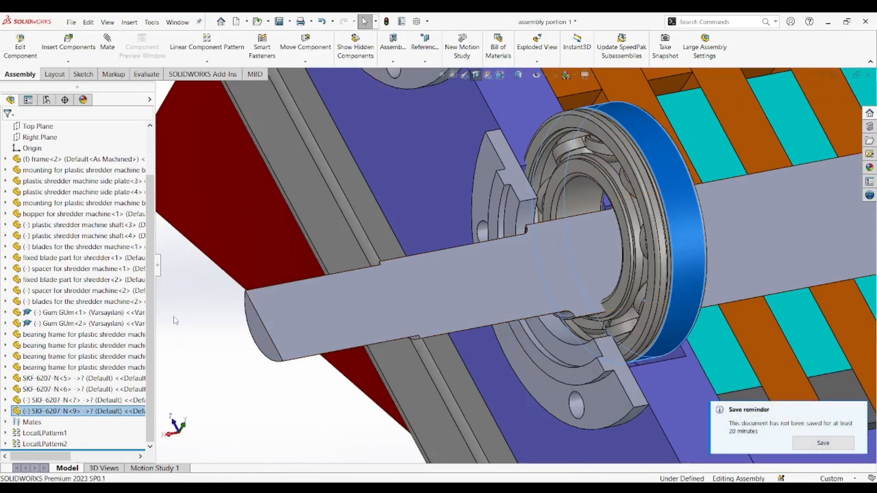
left_click(175, 320)
left_click(577, 210)
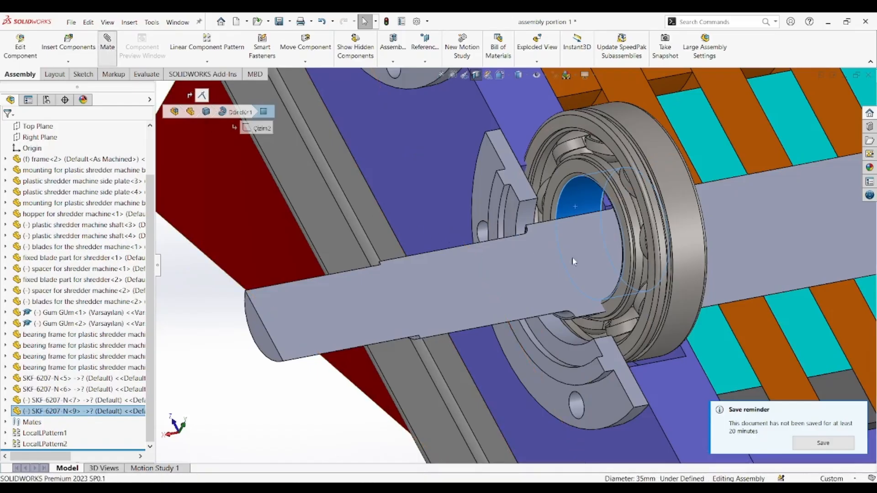
left_click(582, 264)
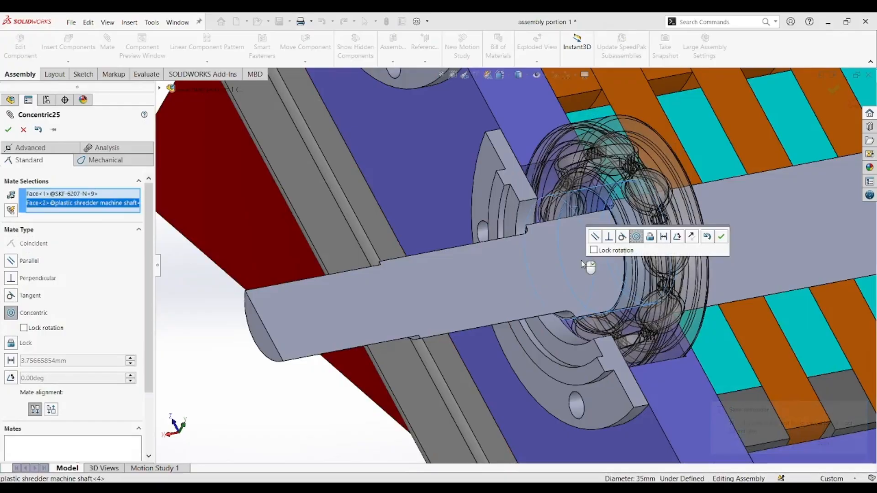
left_click(722, 237)
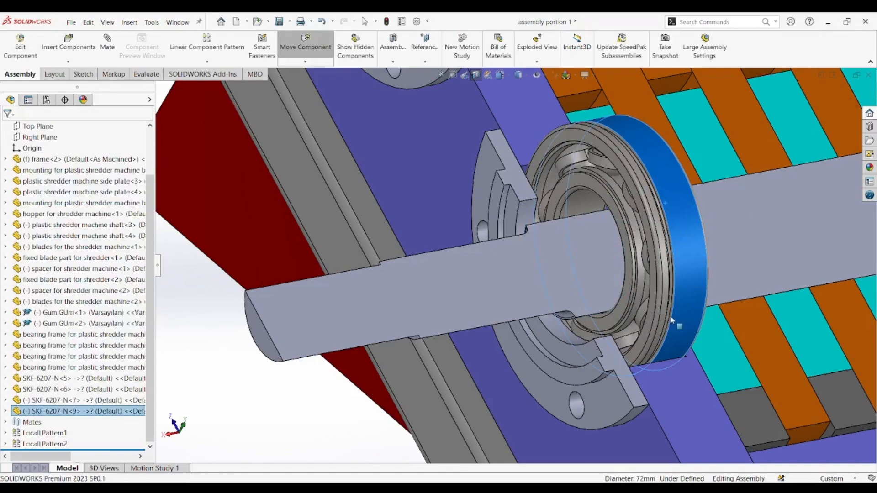
left_click(197, 319)
Add a lock mate between the bearing SKF-6207-N<9> and the bearing mounting opposite the gears.
scroll(518, 265, "up", 3)
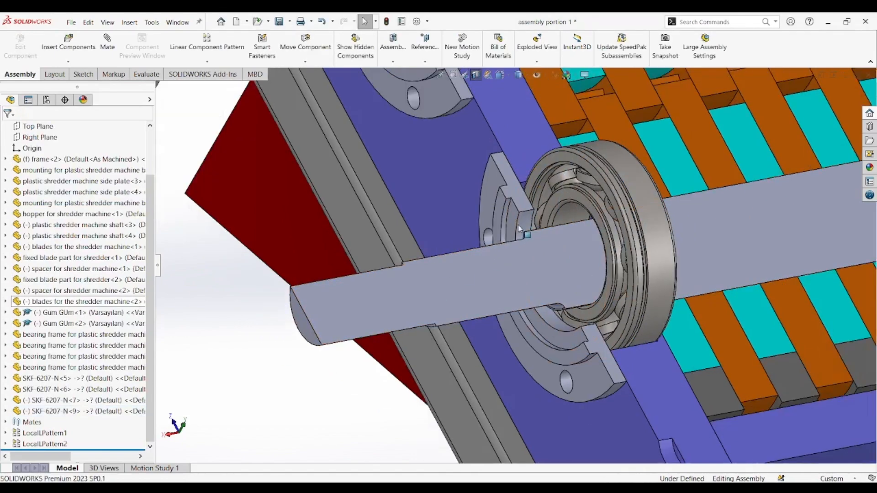
scroll(527, 225, "down", 2)
scroll(568, 273, "up", 2)
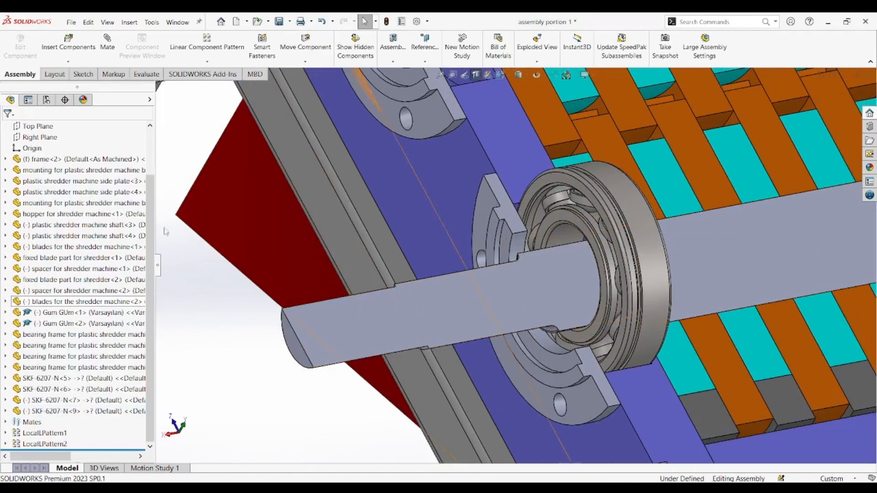
scroll(556, 229, "down", 2)
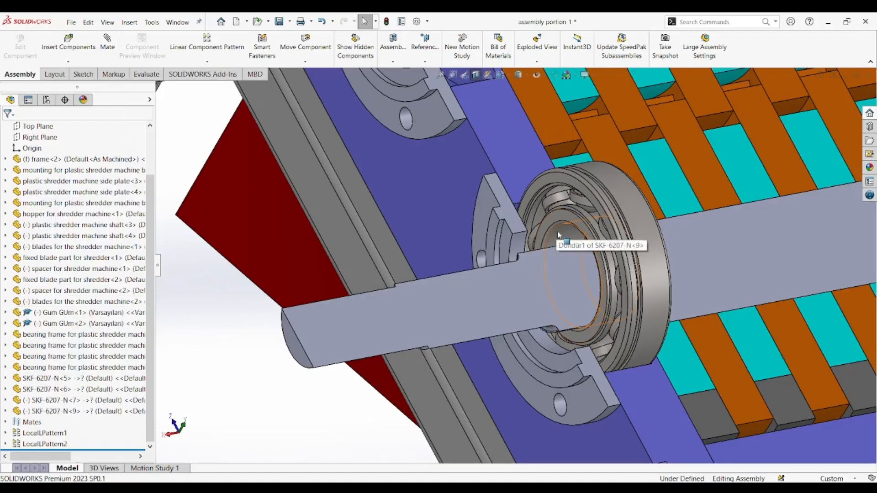
left_click(525, 236)
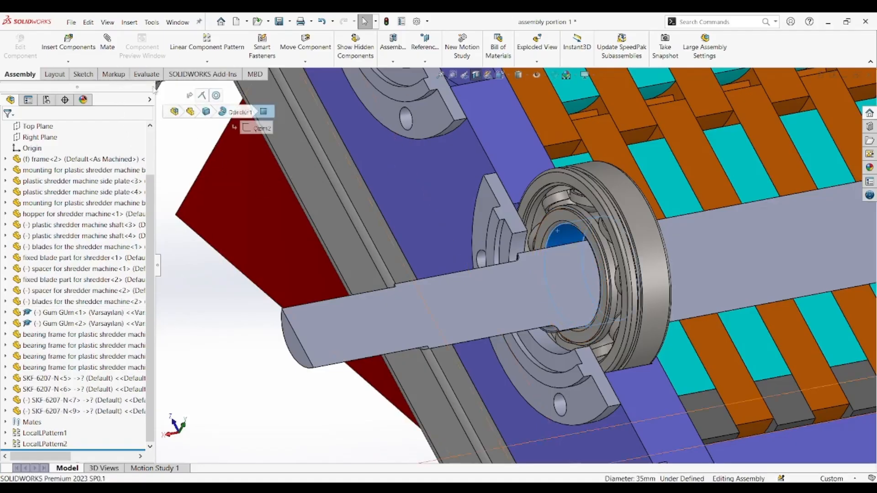
left_click(518, 205)
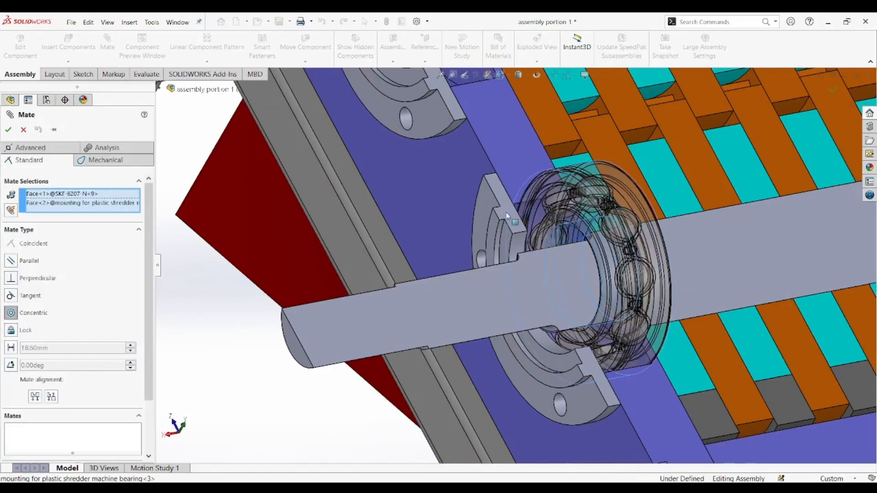
left_click(11, 342)
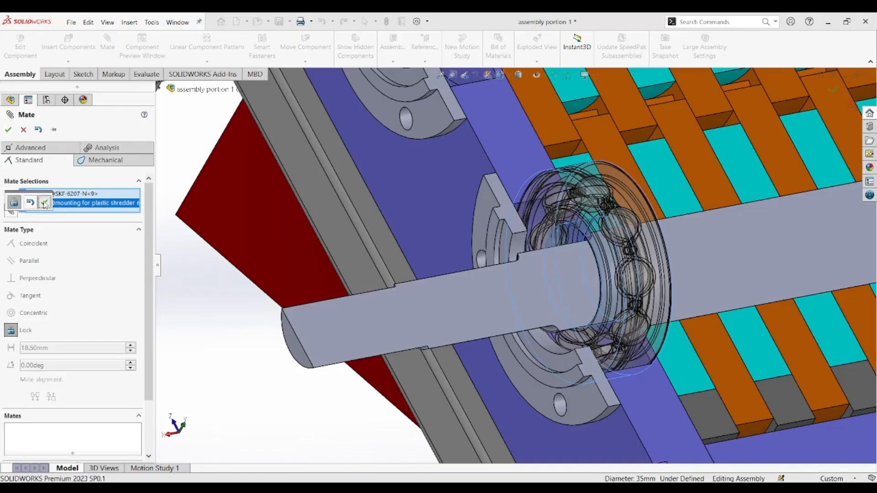
left_click(45, 203)
key("Escape")
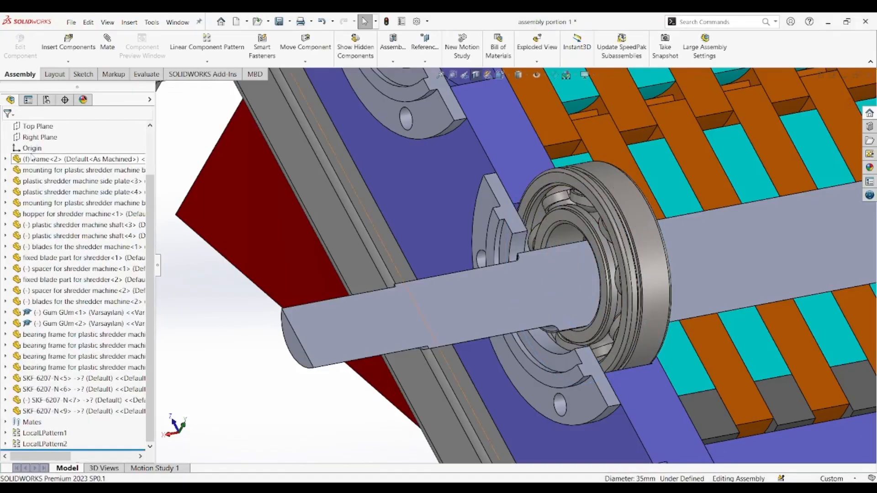
left_click(642, 253)
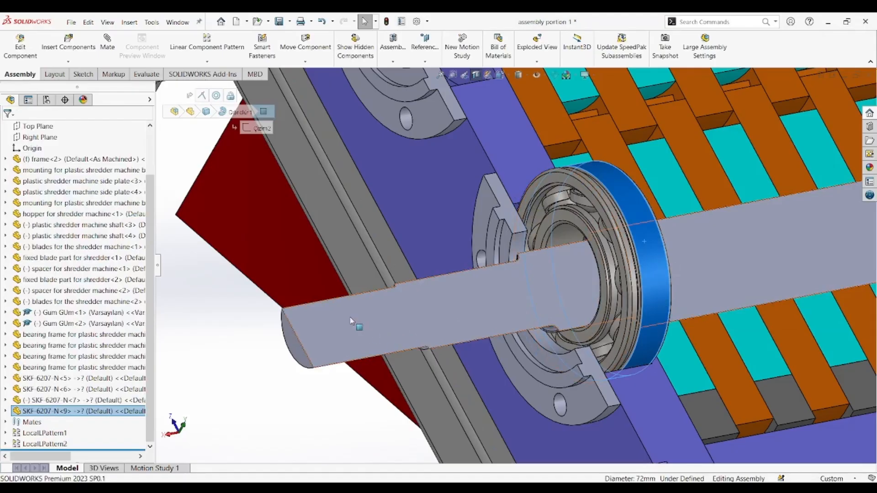
left_click(221, 335)
Try to mate the loose bearing SKF-6207-N<7>'s outer ring side face coincident with the mounting at the empty seat opposite the gears.
scroll(457, 311, "up", 7)
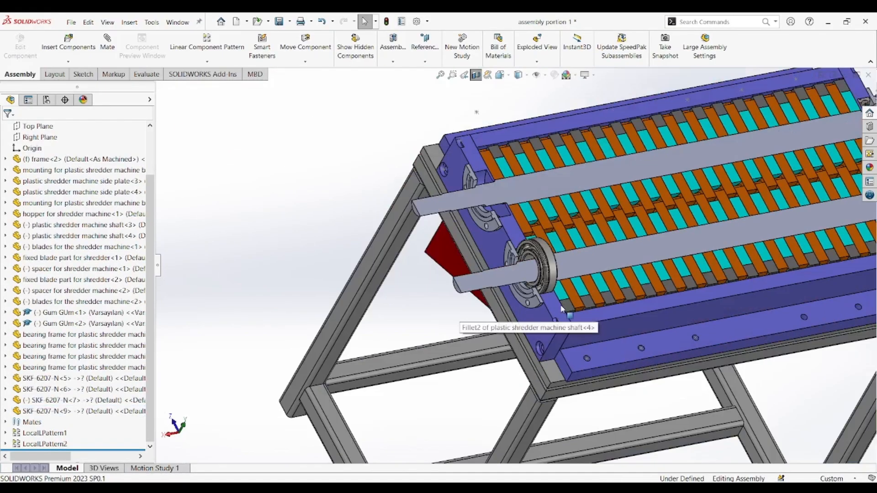
scroll(563, 310, "up", 4)
scroll(667, 254, "down", 3)
scroll(729, 215, "up", 5)
scroll(737, 214, "down", 5)
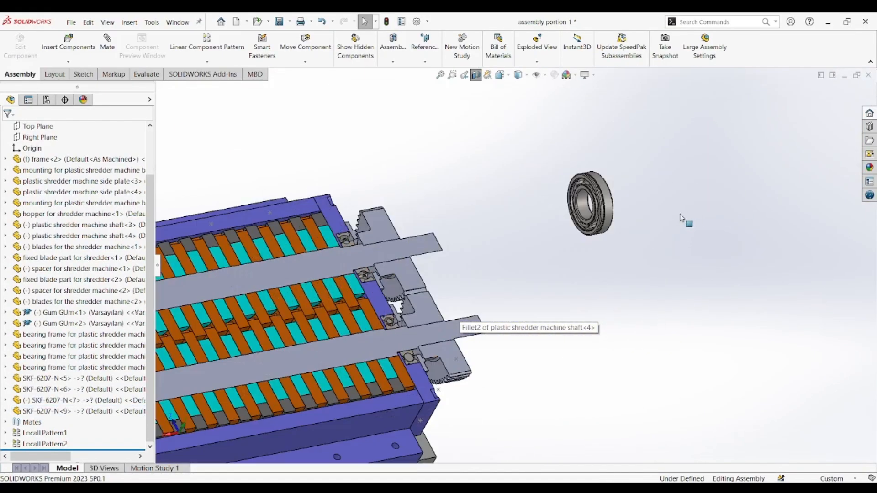
scroll(566, 201, "down", 2)
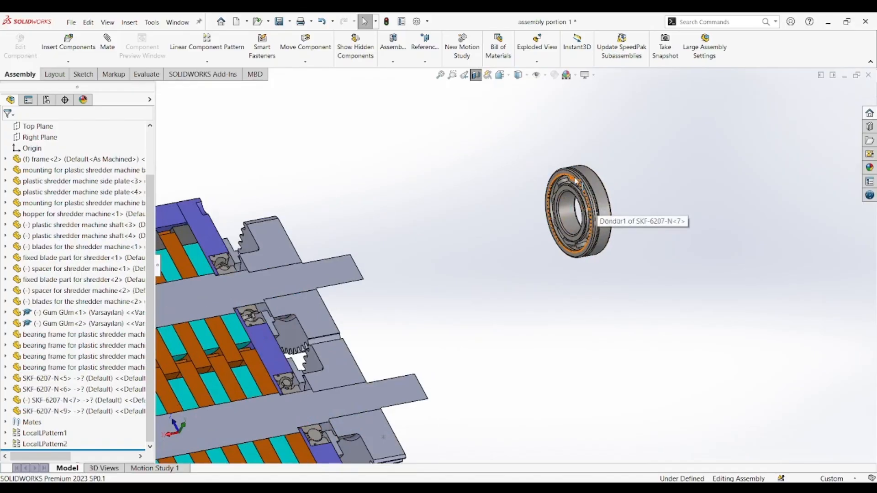
scroll(575, 181, "down", 2)
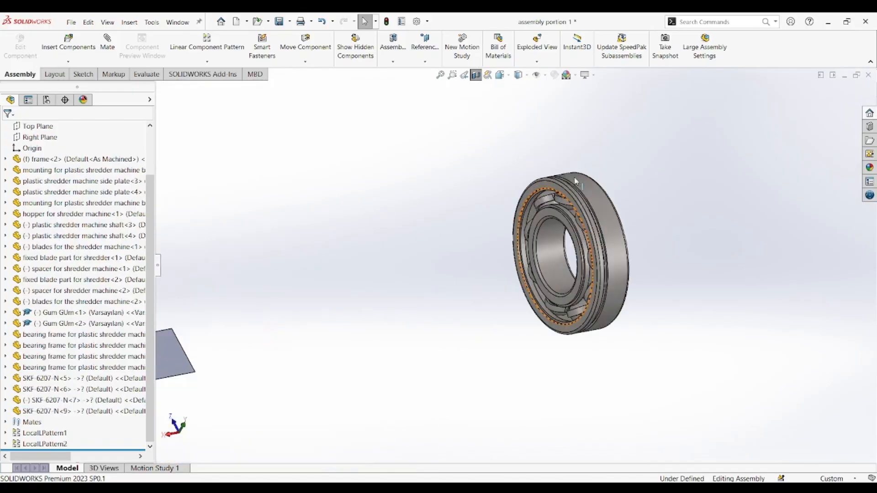
left_click(555, 192)
scroll(481, 223, "up", 3)
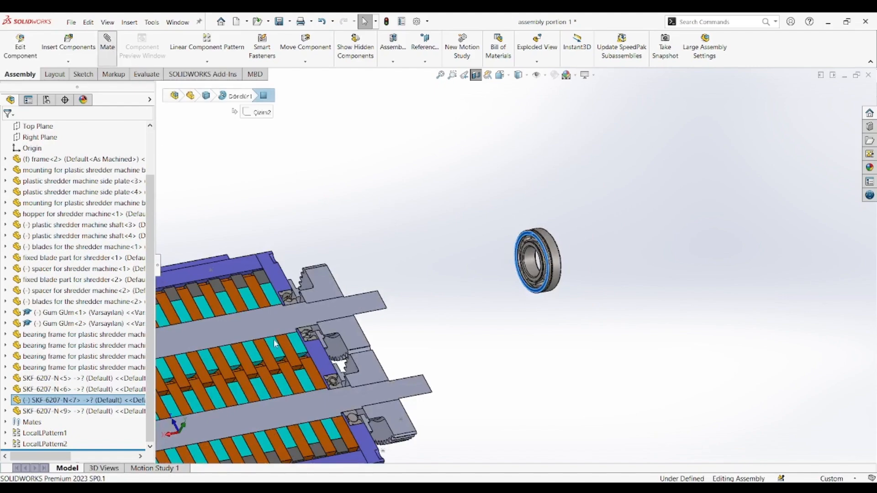
scroll(274, 343, "up", 5)
scroll(277, 346, "down", 5)
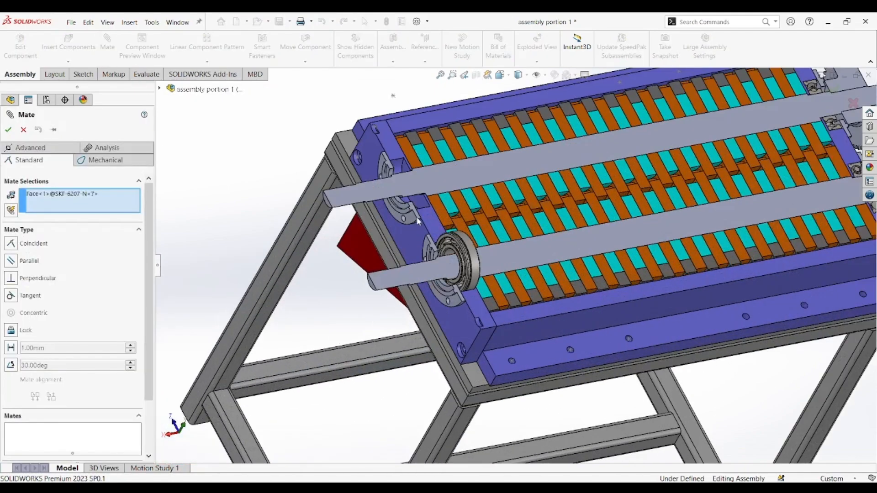
scroll(411, 201, "down", 3)
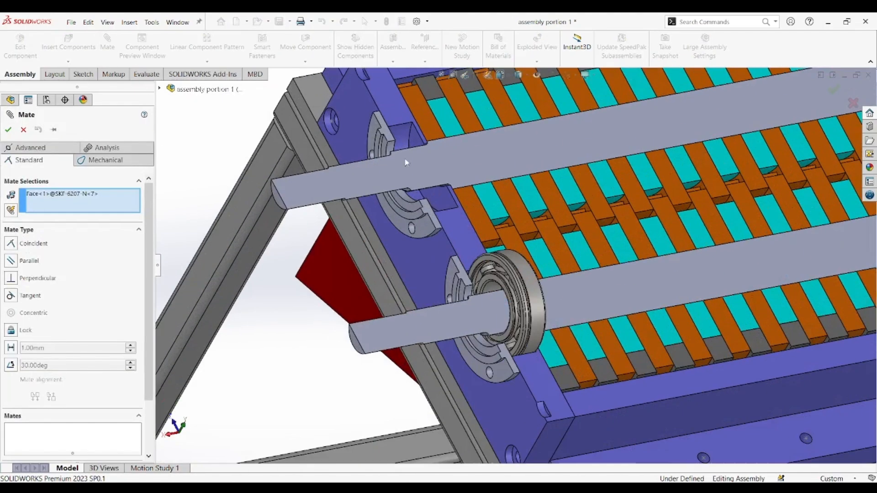
left_click(411, 134)
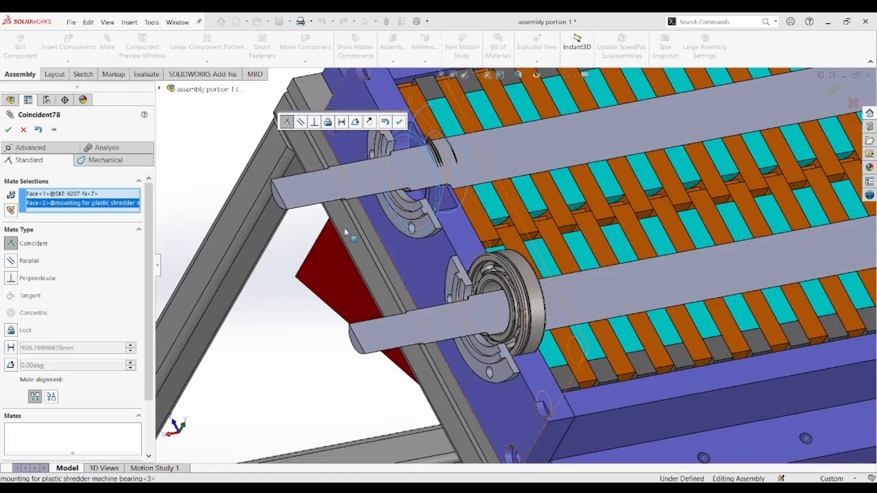
left_click(386, 122)
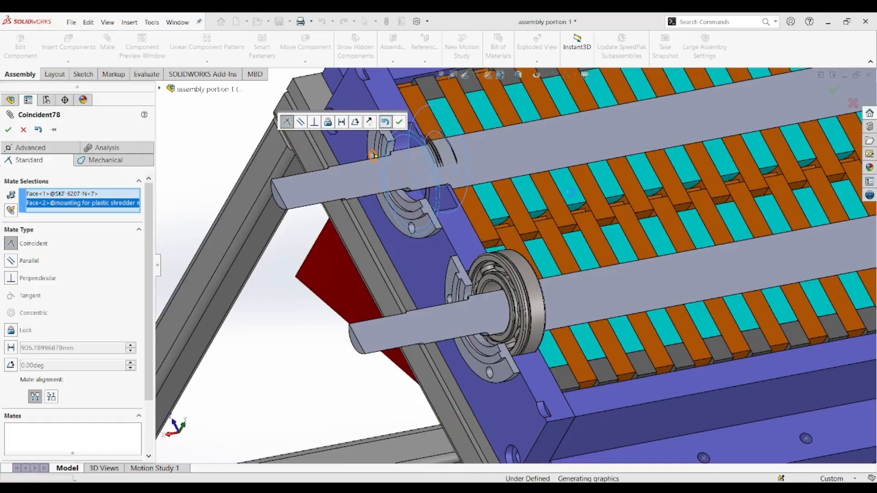
left_click(399, 122)
Add a coincident mate between the outer ring side face of bearing SKF-6207-N<7> and the recess face of the mounting opposite the gears.
scroll(726, 174, "up", 10)
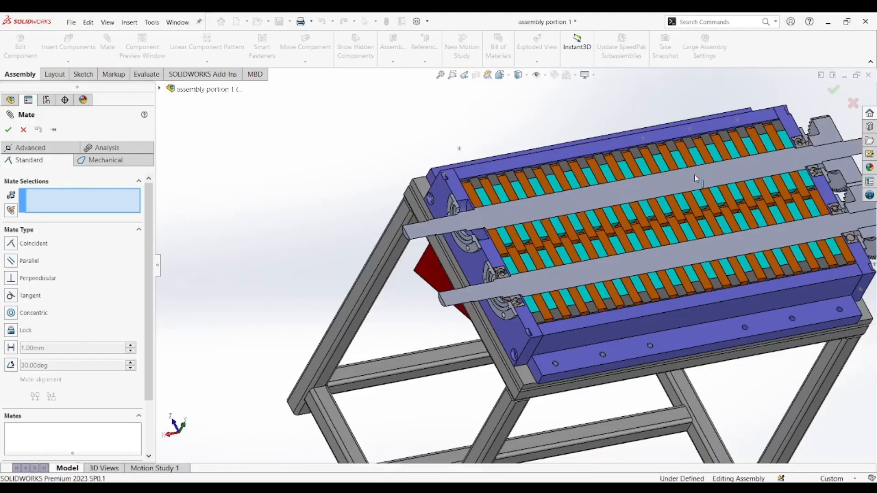
scroll(726, 174, "down", 5)
scroll(790, 214, "down", 8)
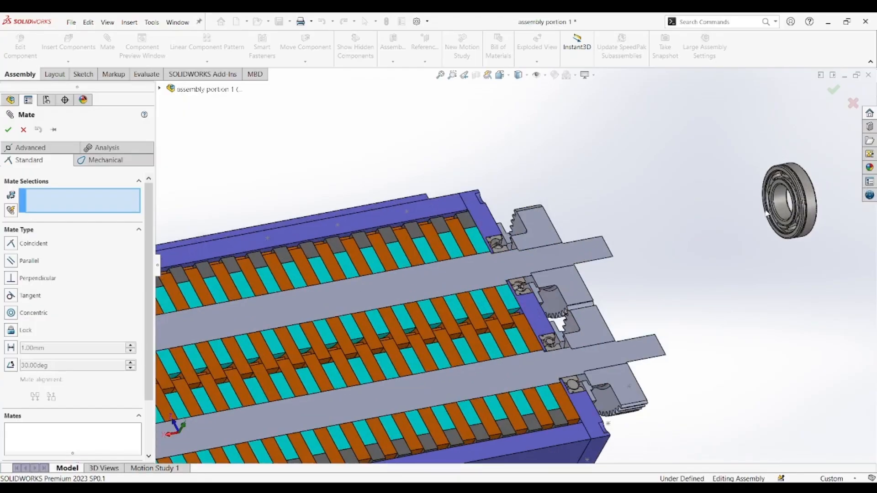
left_click(768, 194)
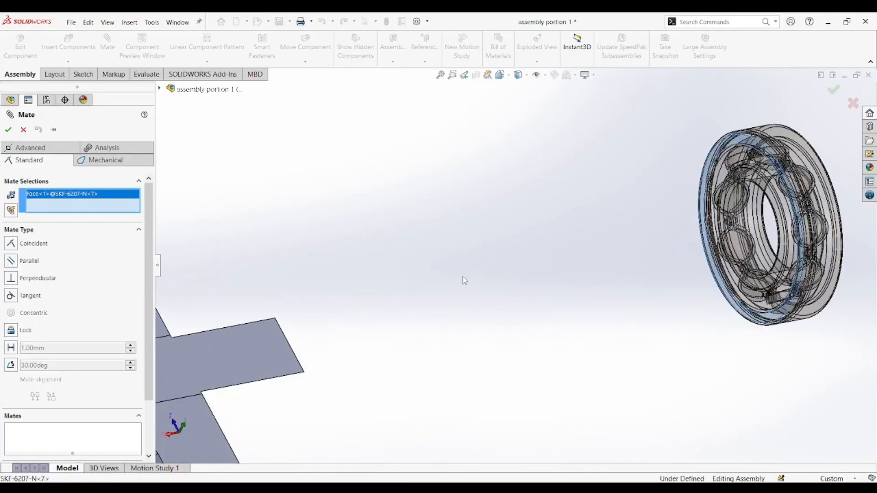
scroll(464, 280, "up", 8)
scroll(315, 320, "down", 3)
scroll(252, 294, "up", 6)
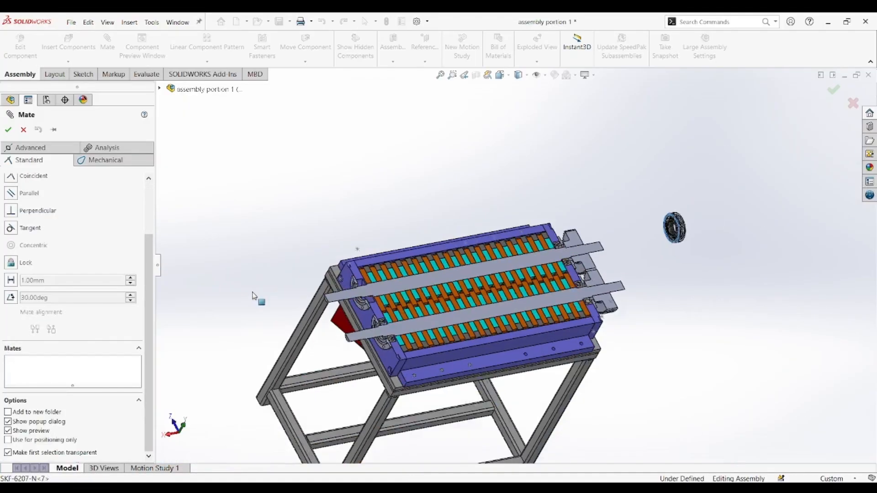
scroll(230, 302, "down", 8)
scroll(117, 233, "up", 3)
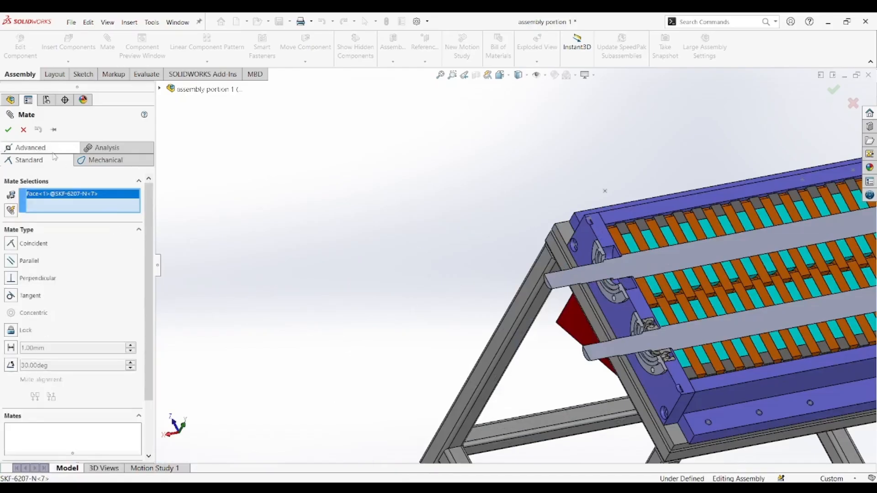
scroll(545, 306, "down", 3)
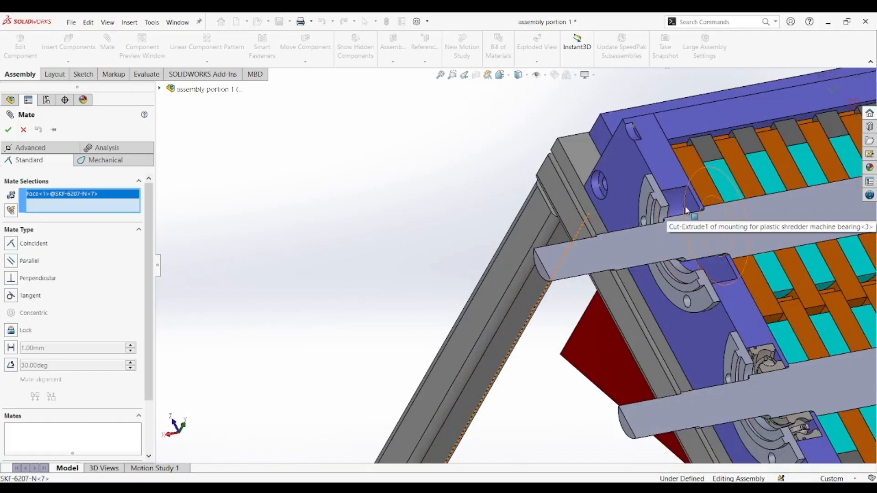
scroll(687, 211, "down", 5)
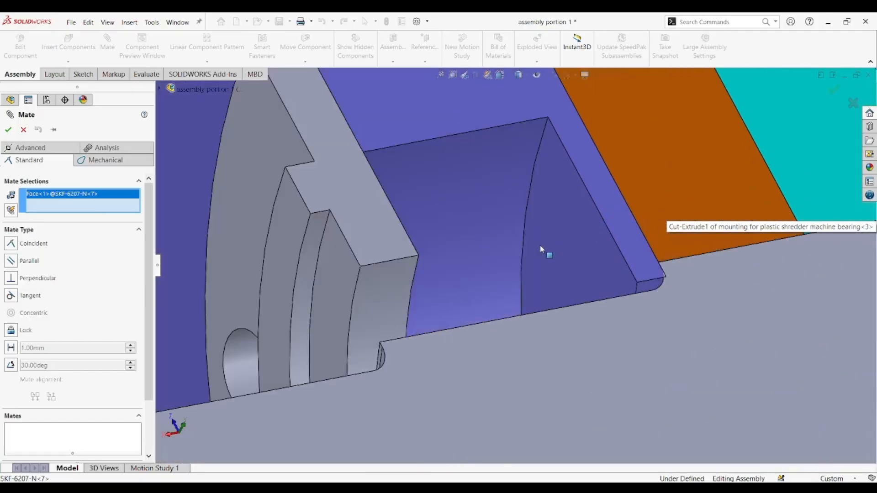
scroll(548, 238, "up", 6)
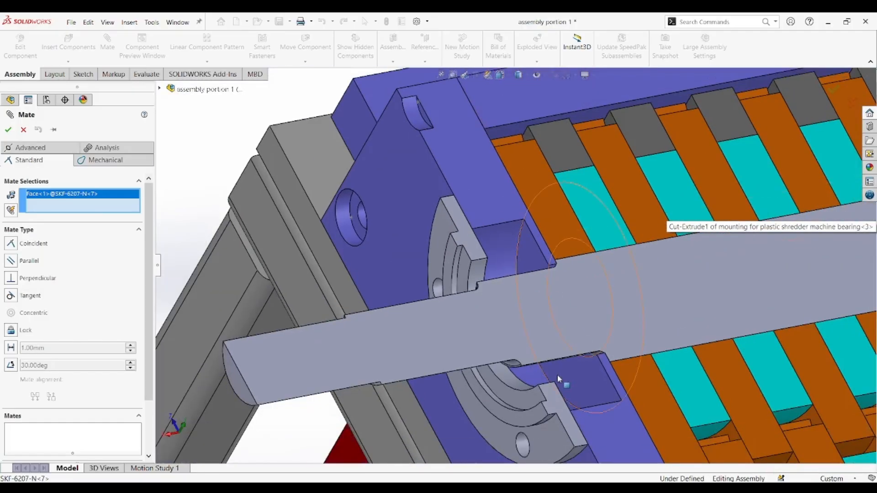
scroll(557, 375, "up", 4)
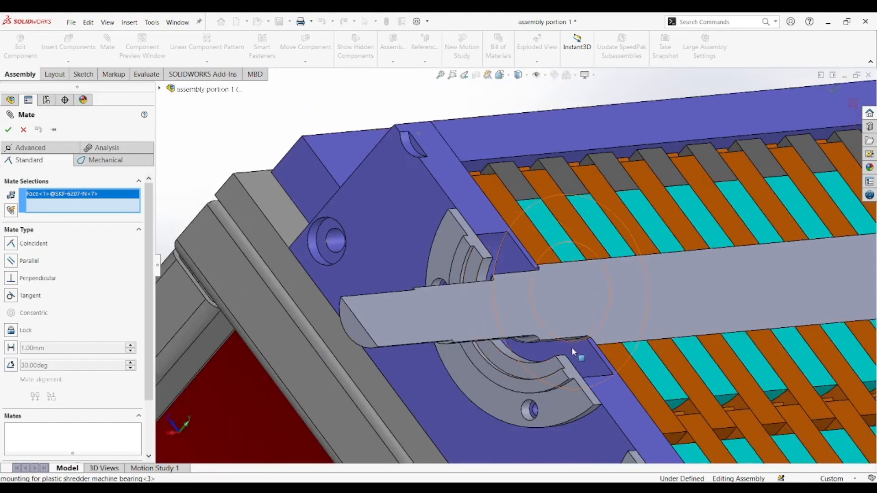
left_click(511, 258)
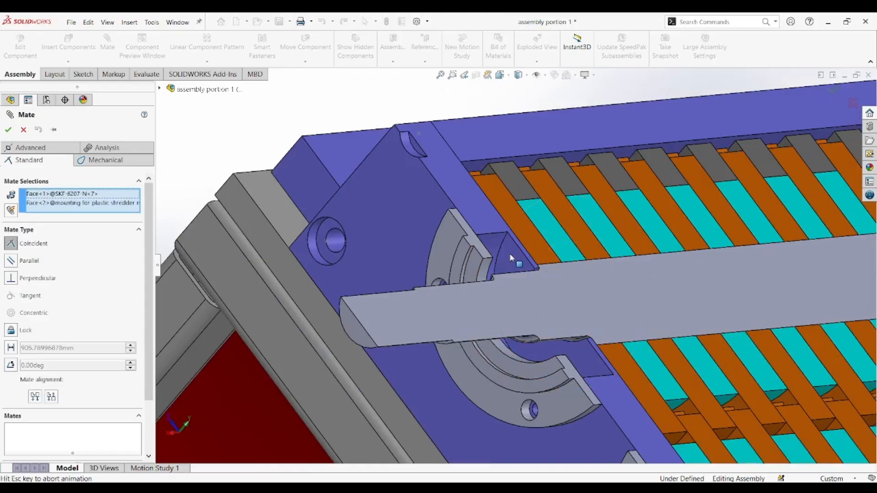
left_click(637, 241)
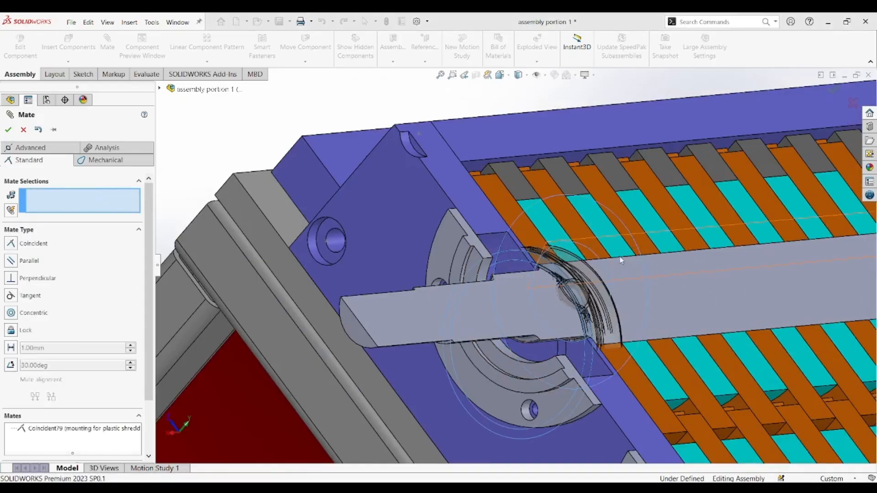
key("Escape")
Move the bearing SKF-6207-N<7> to expose its bore and mate the 35 mm bore concentric with plastic shredder machine shaft<3>.
left_click_drag(583, 254, 535, 223)
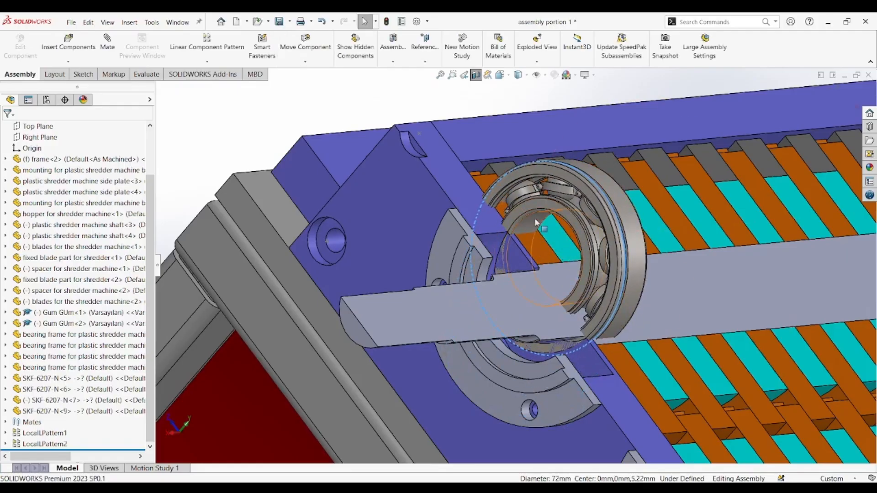
left_click(528, 227)
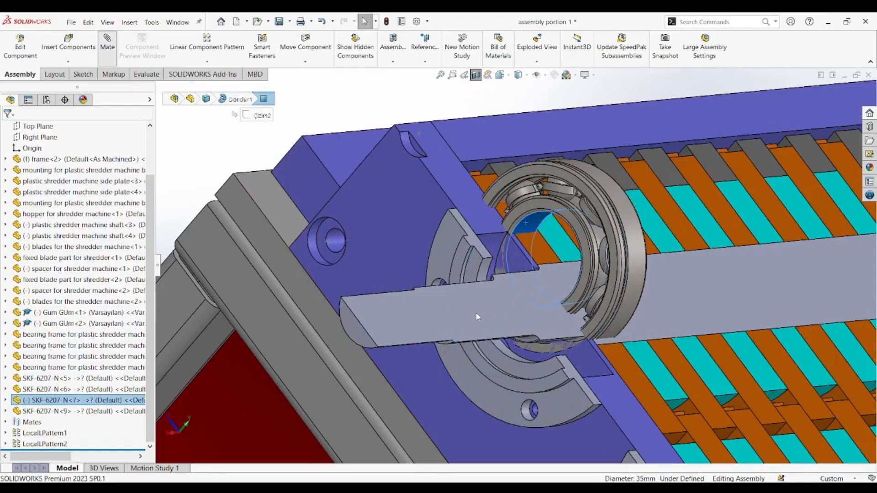
left_click(530, 307)
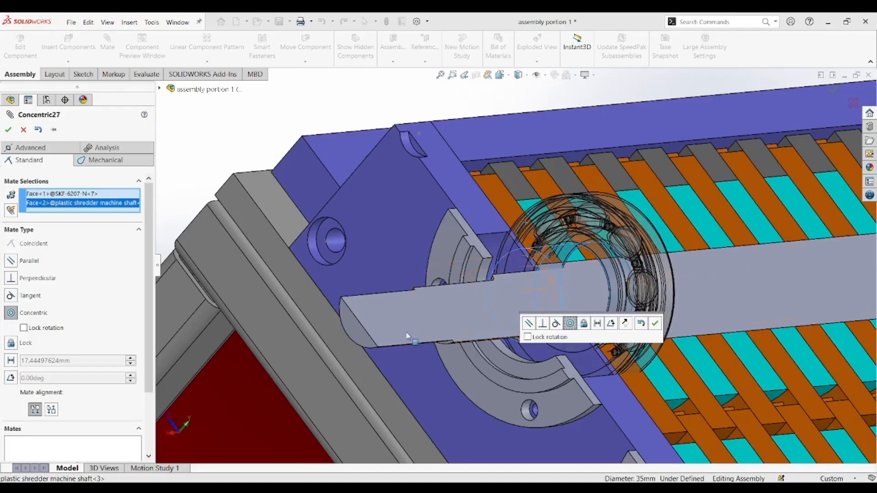
scroll(398, 330, "up", 8)
middle_click_drag(319, 304, 402, 196)
scroll(424, 179, "down", 4)
scroll(441, 218, "down", 5)
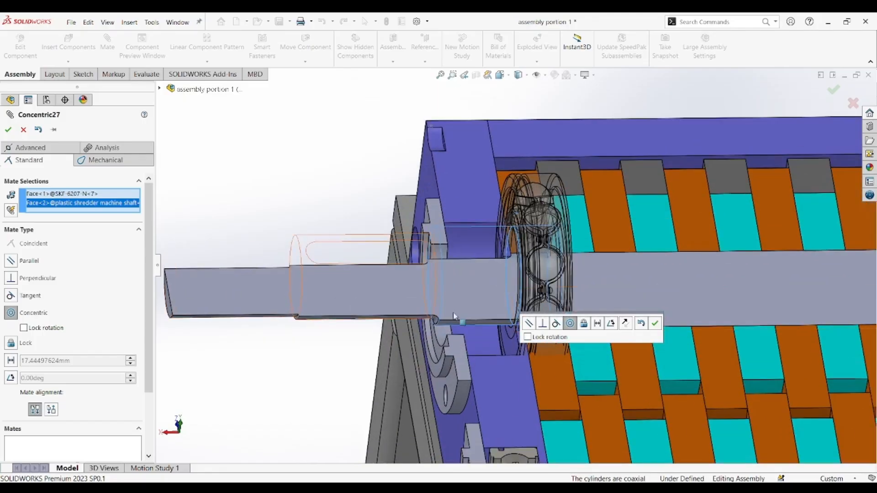
left_click(655, 324)
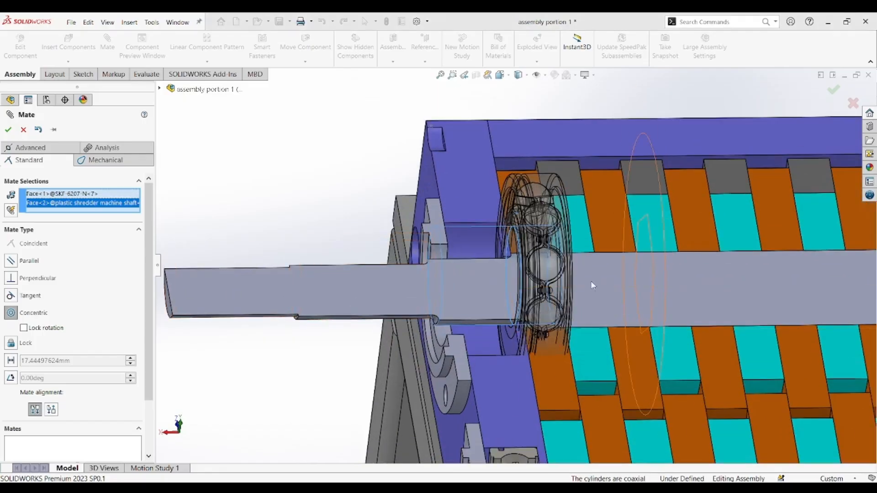
key("Escape")
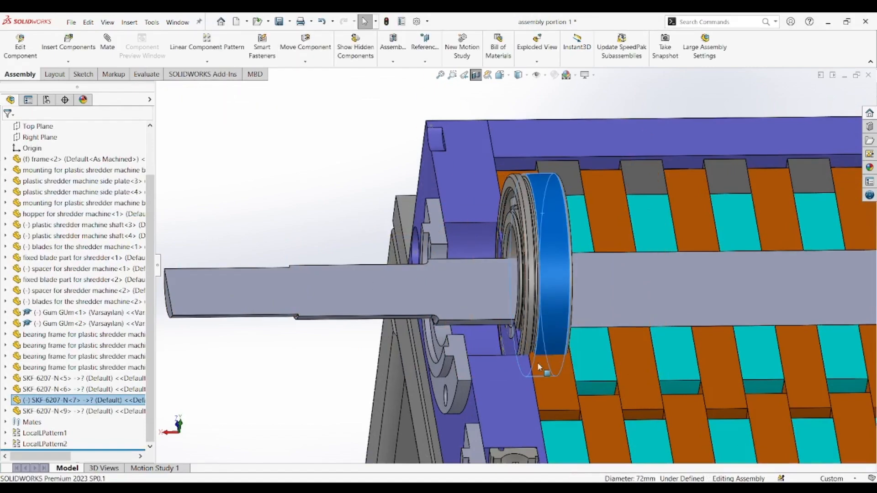
Edit the coincident mate between bearing SKF-6207-N<7> and the mounting, removing the mounting face from its selections.
scroll(538, 363, "up", 5)
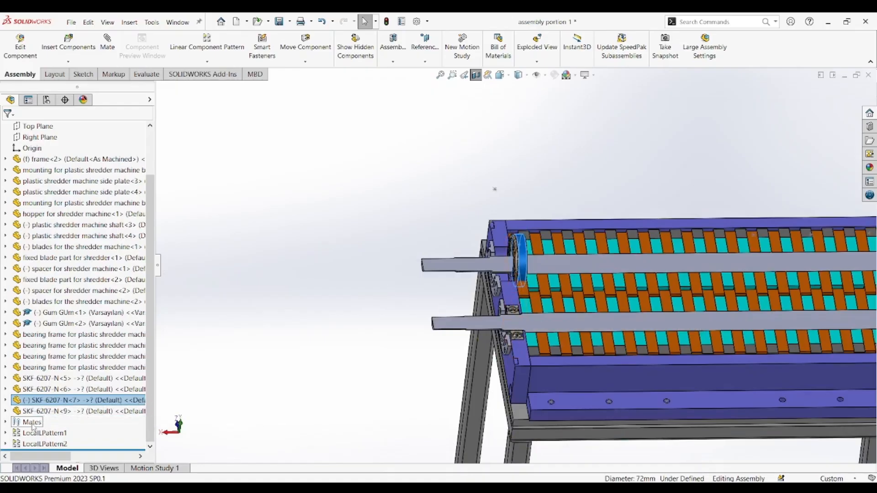
left_click(6, 422)
scroll(60, 434, "down", 8)
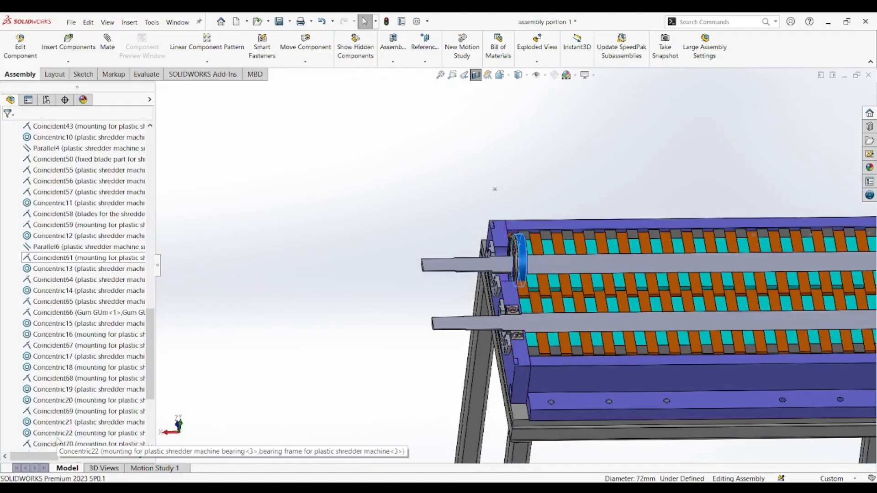
scroll(52, 417, "down", 1)
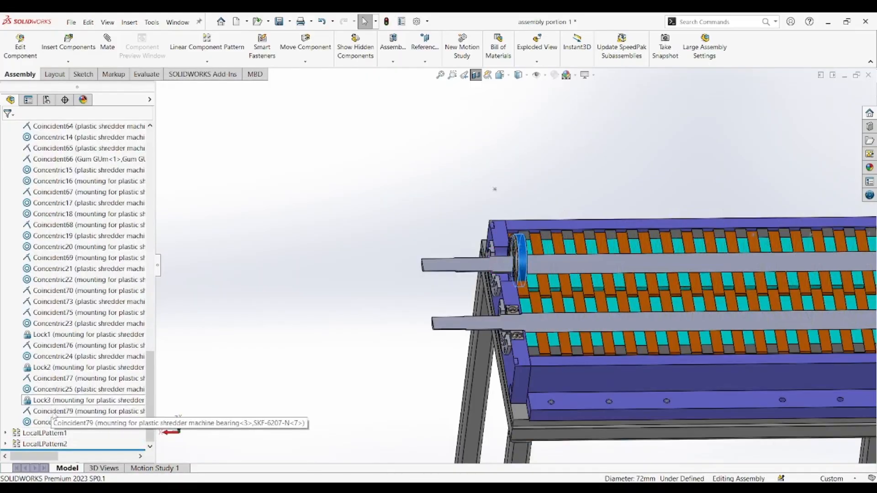
left_click(53, 412)
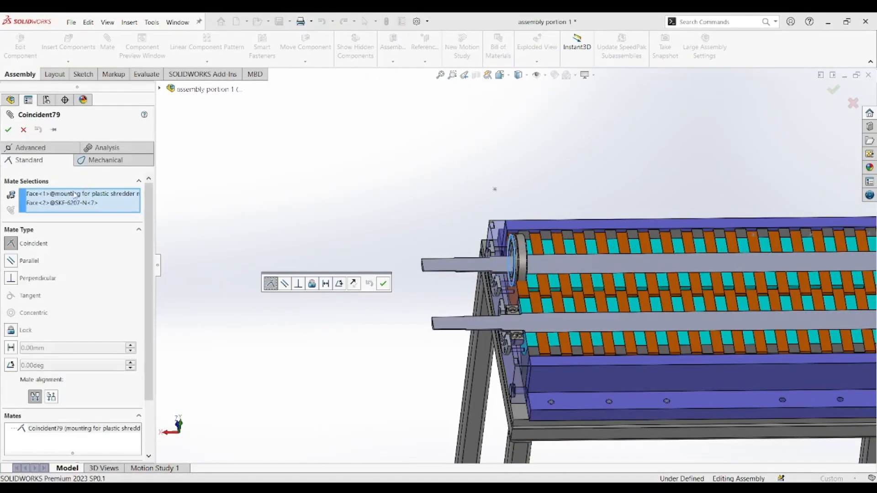
key("Delete")
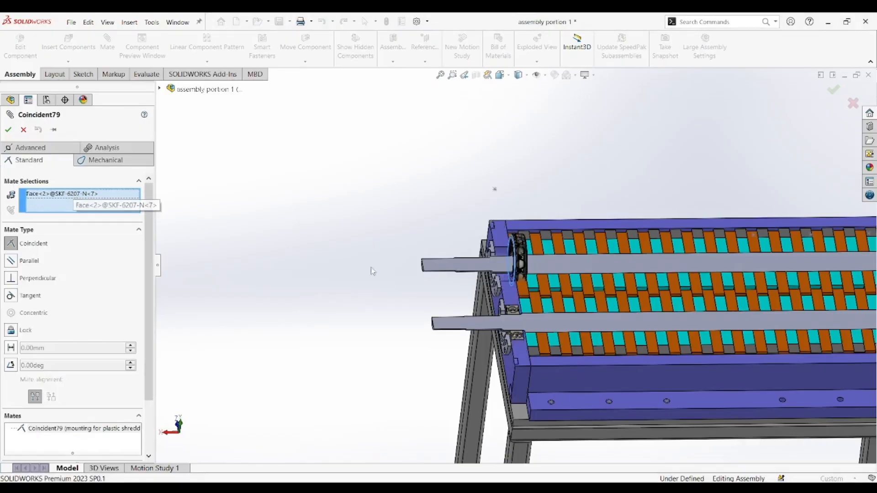
Use the edge of the mounting's bearing recess as the replacement reference for the bearing's coincident mate and accept the edit.
scroll(586, 278, "down", 5)
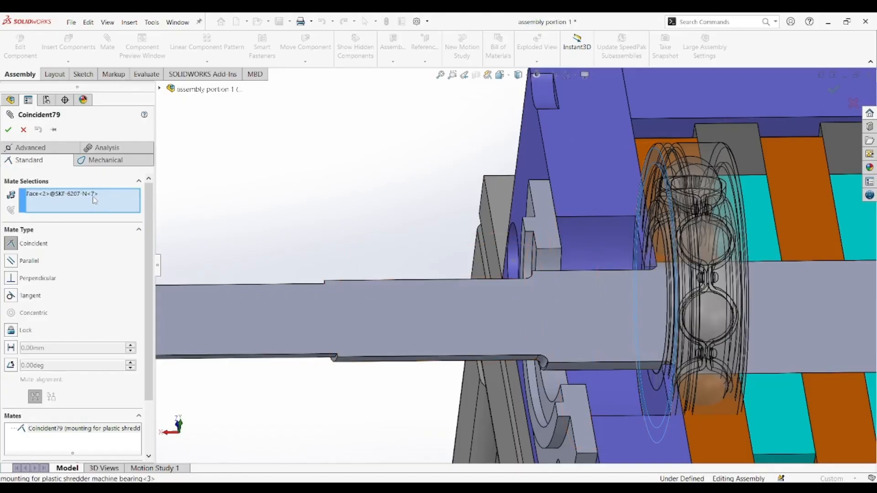
scroll(650, 291, "up", 3)
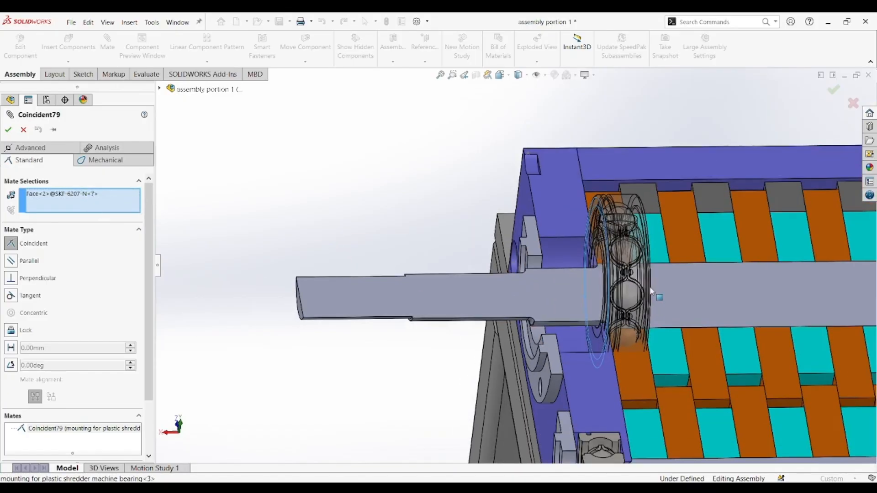
middle_click_drag(651, 292, 673, 264)
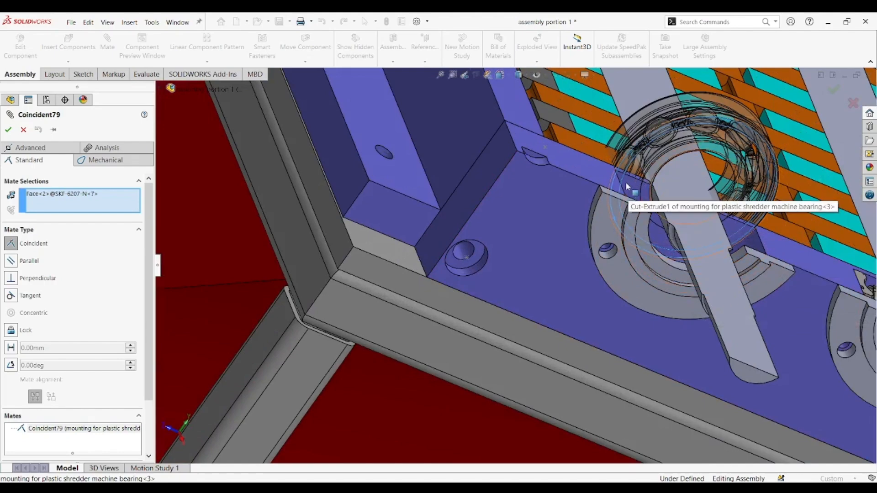
scroll(626, 187, "down", 5)
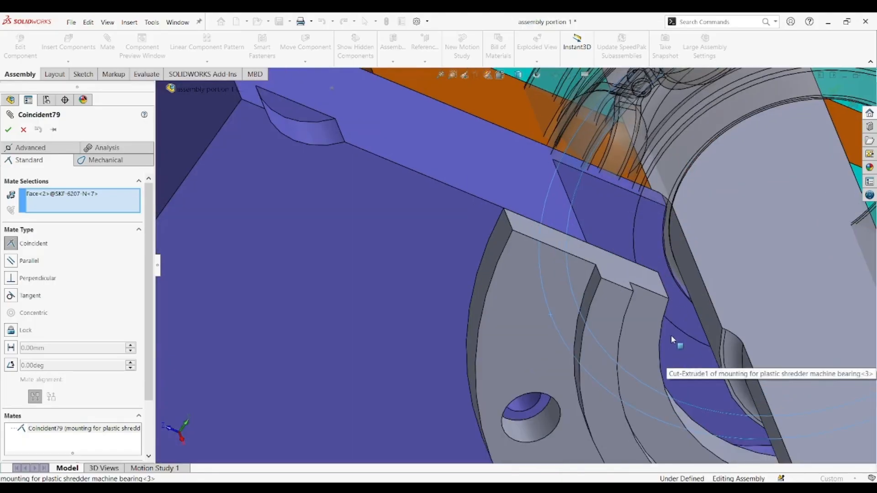
scroll(610, 242, "up", 1)
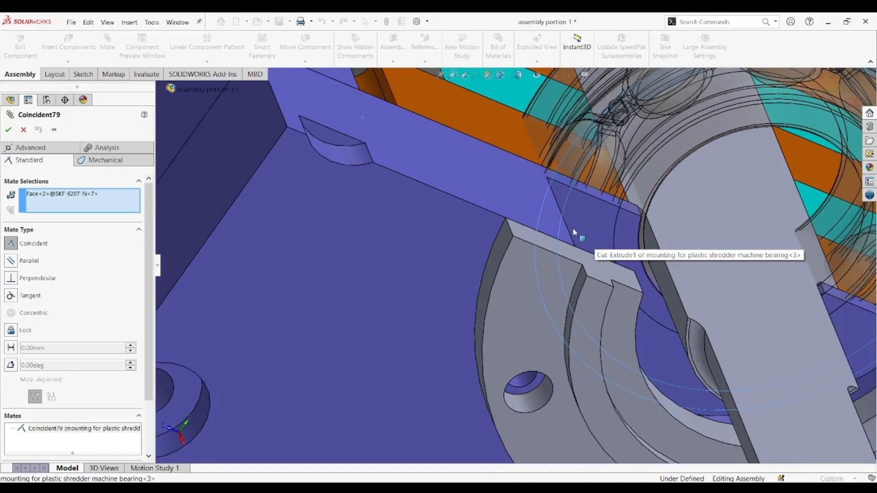
middle_click_drag(575, 233, 538, 231)
left_click(531, 231)
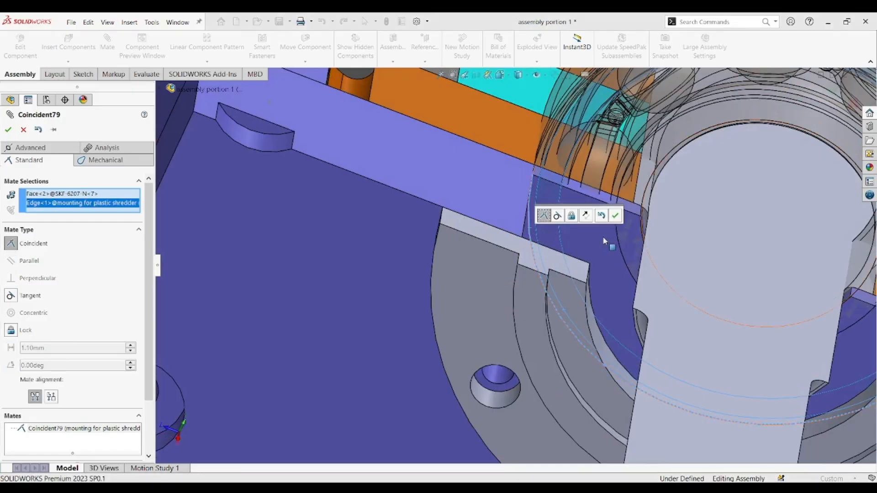
left_click(616, 216)
key("Escape")
scroll(640, 242, "up", 5)
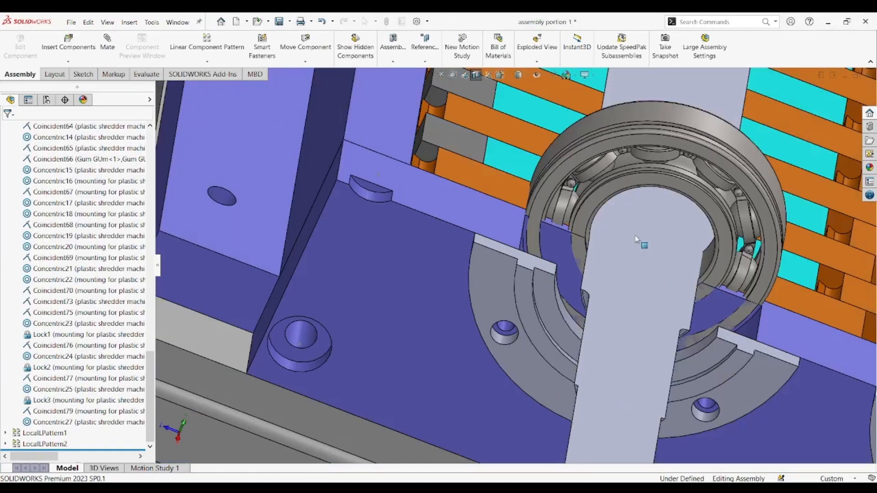
Try to flip the coincident mate between bearing SKF-6207-N<7> and the mounting edge to anti-aligned.
left_click(684, 211)
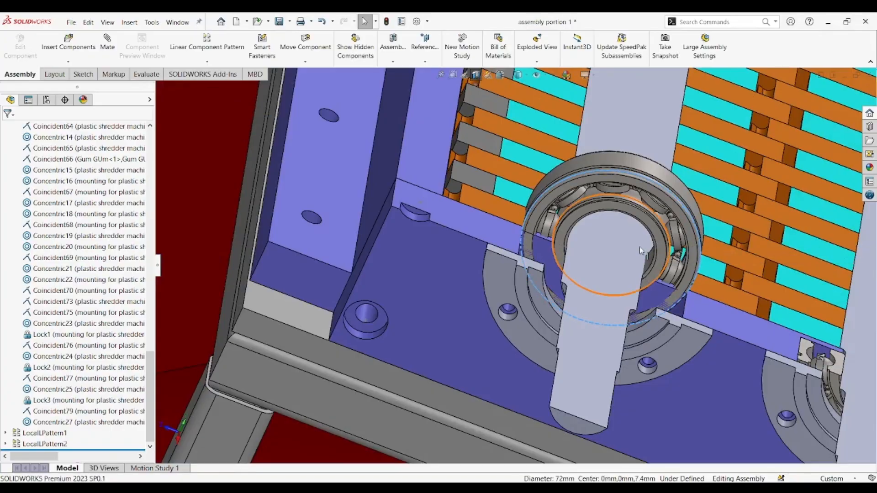
scroll(94, 432, "up", 2)
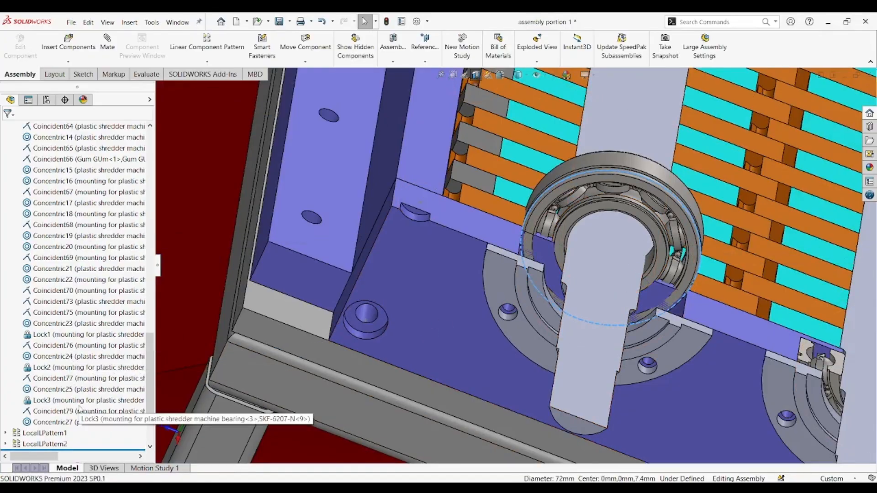
scroll(93, 431, "down", 2)
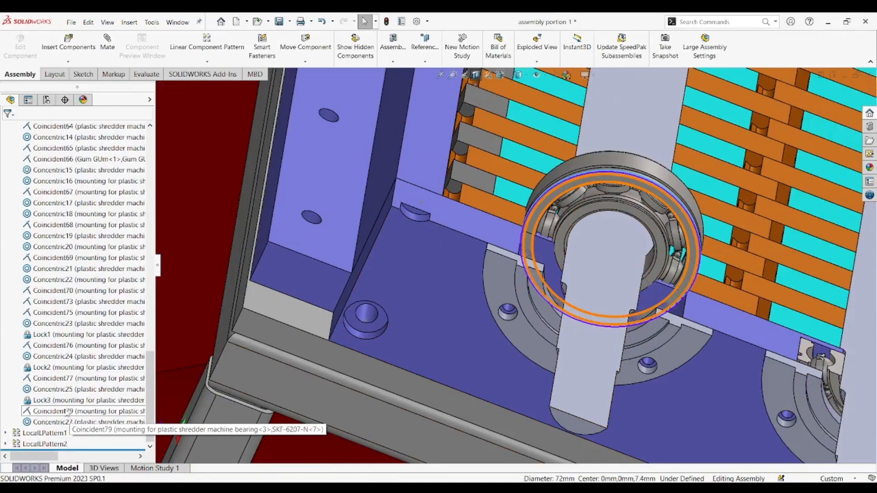
left_click(67, 412)
left_click(76, 382)
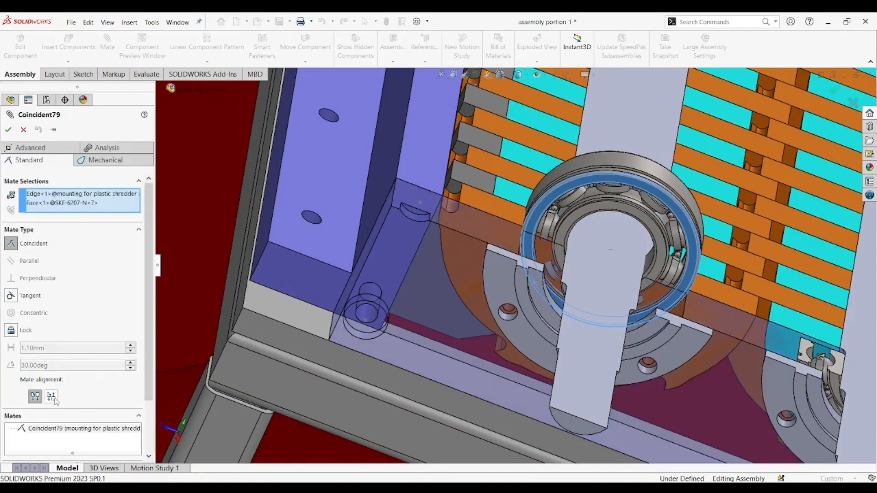
left_click(51, 397)
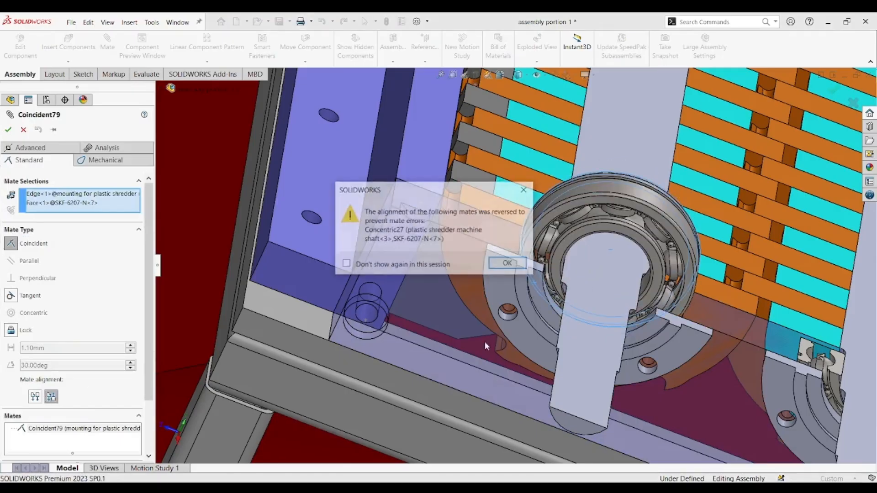
left_click(523, 192)
left_click(23, 130)
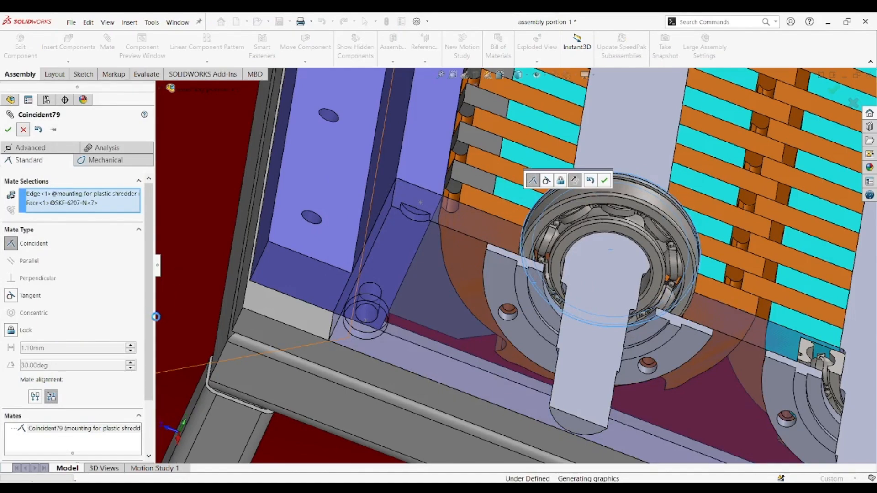
Delete the coincident mate between bearing SKF-6207-N<7> and the mounting edge, and pull the bearing out of its recess along the shaft.
left_click(57, 411)
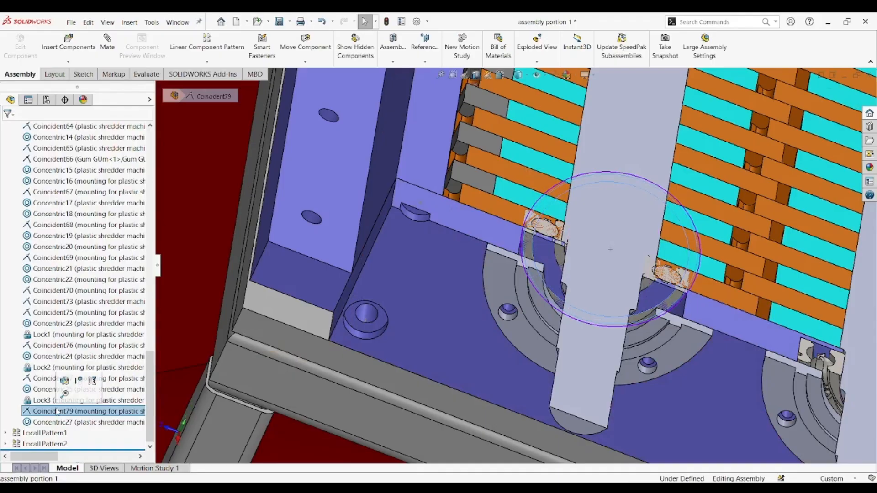
key("Delete")
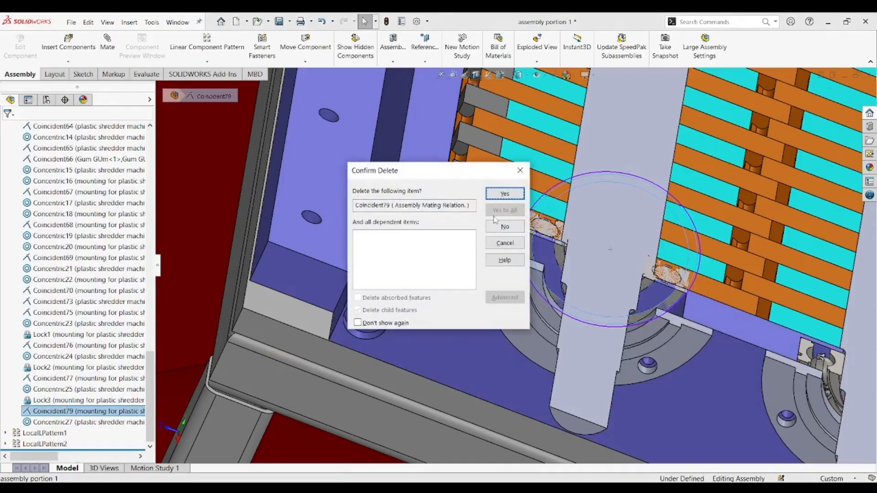
left_click(505, 195)
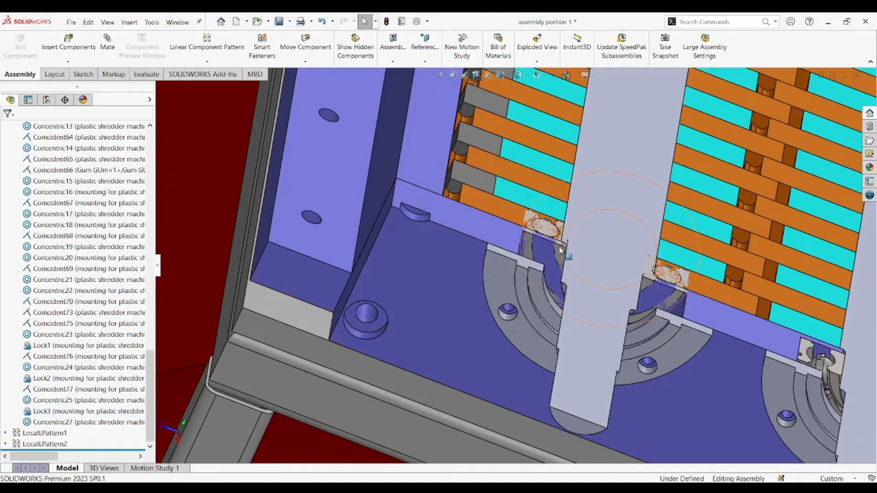
left_click_drag(548, 230, 500, 361)
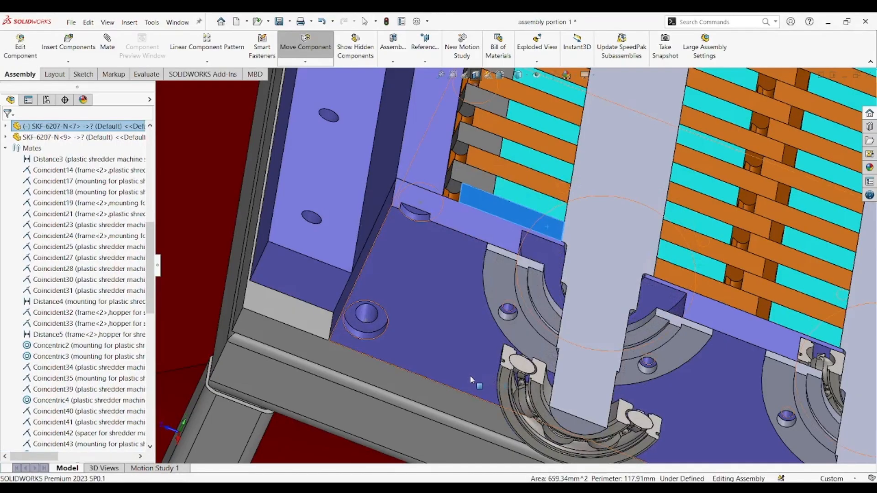
Mate the flat side face of bearing SKF-6207-N<7> coincident with the inner face of the bearing recess in mounting<3>.
scroll(498, 364, "up", 5)
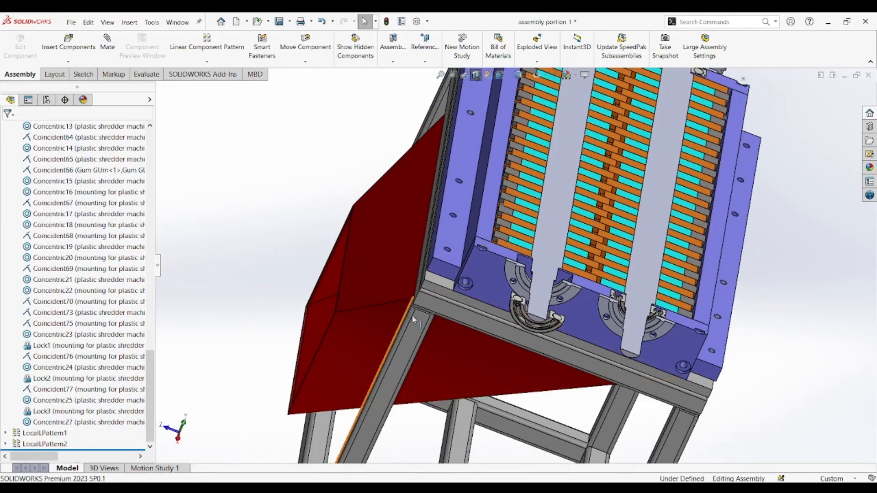
middle_click_drag(412, 315, 501, 265)
scroll(502, 265, "down", 8)
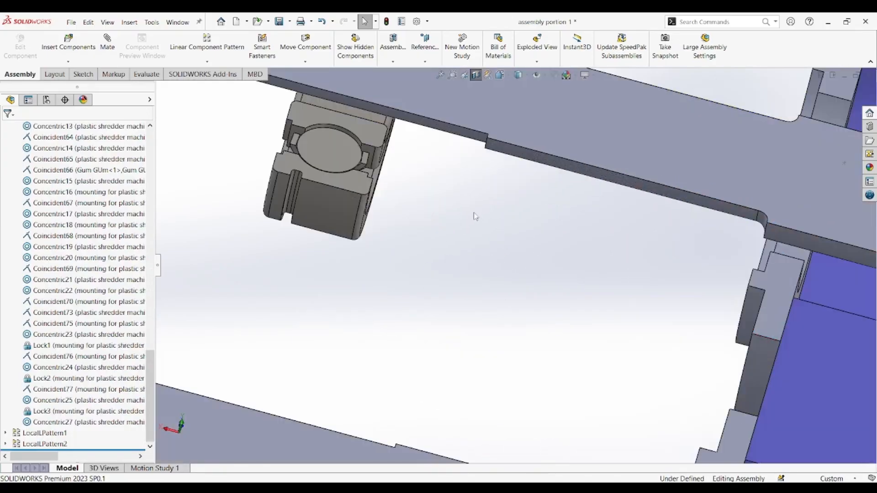
scroll(329, 210, "up", 3)
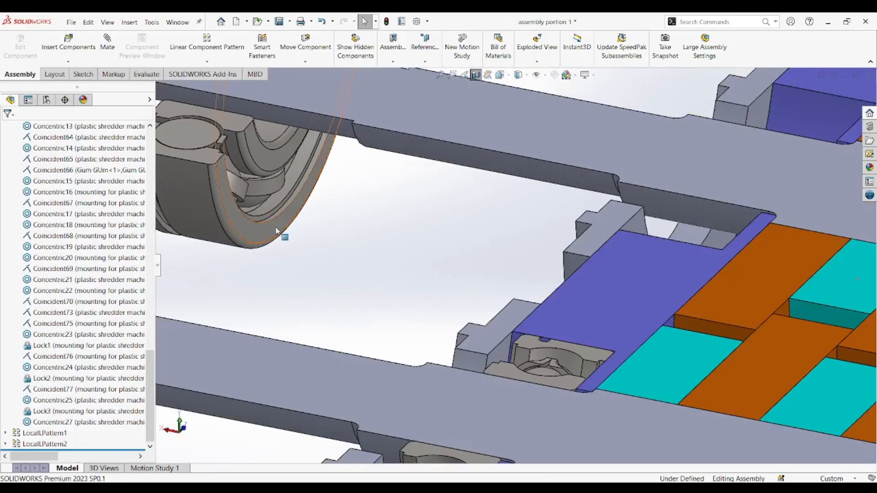
left_click(276, 231)
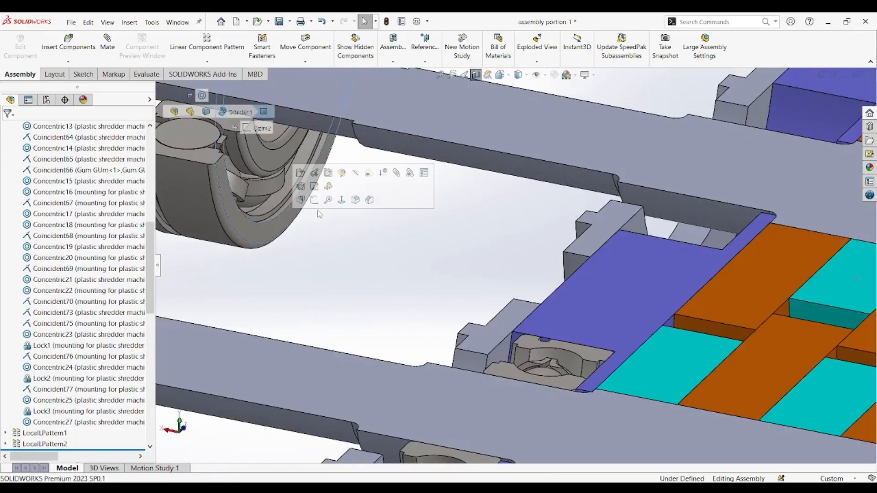
left_click(109, 43)
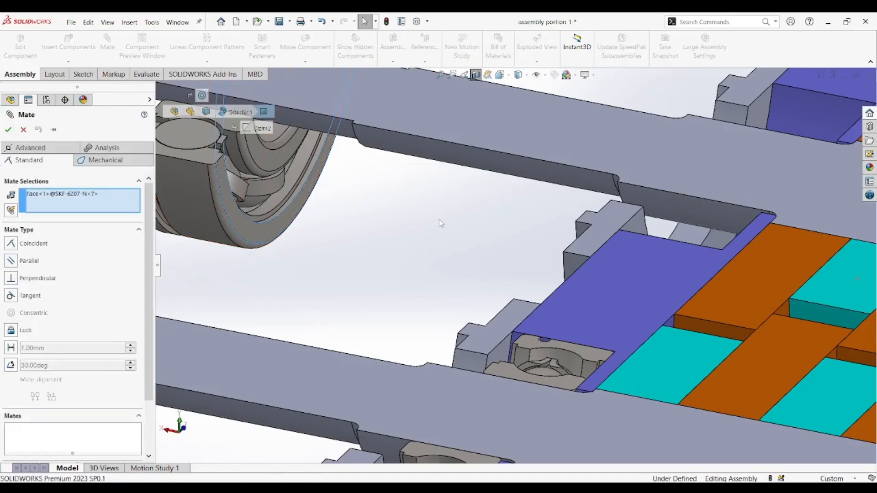
scroll(439, 221, "up", 3)
scroll(479, 227, "down", 10)
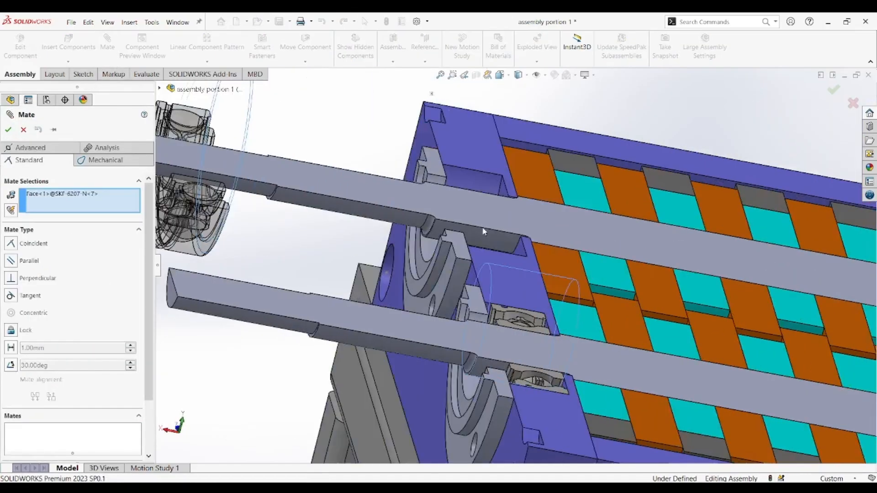
key("Down")
key("Down")
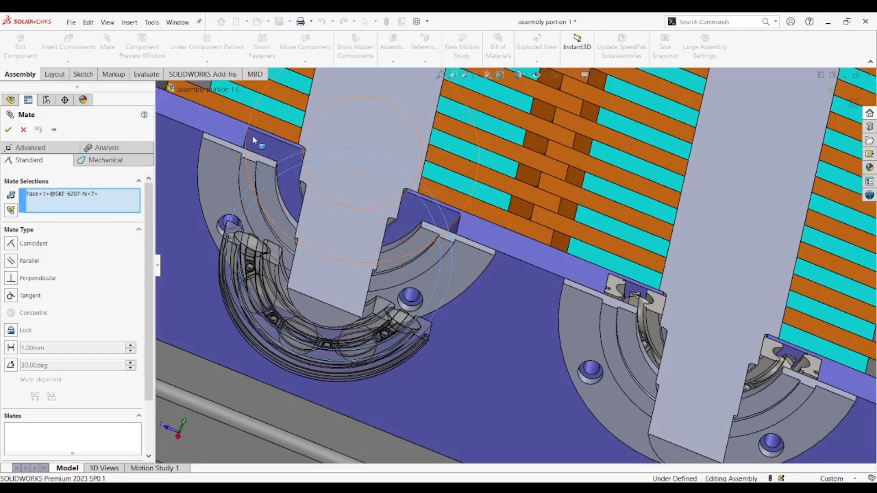
key("Up")
key("Right")
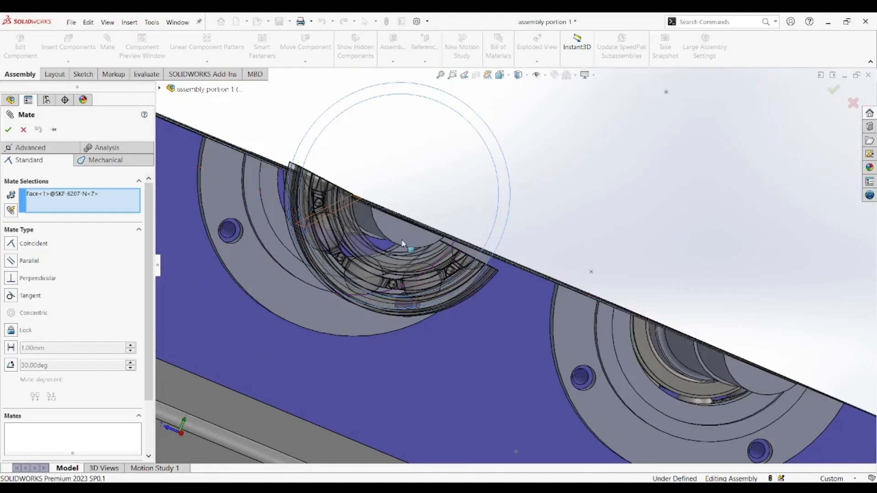
key("Right")
key("Right")
key("Right")
key("Right")
key("Down")
key("Down")
key("Down")
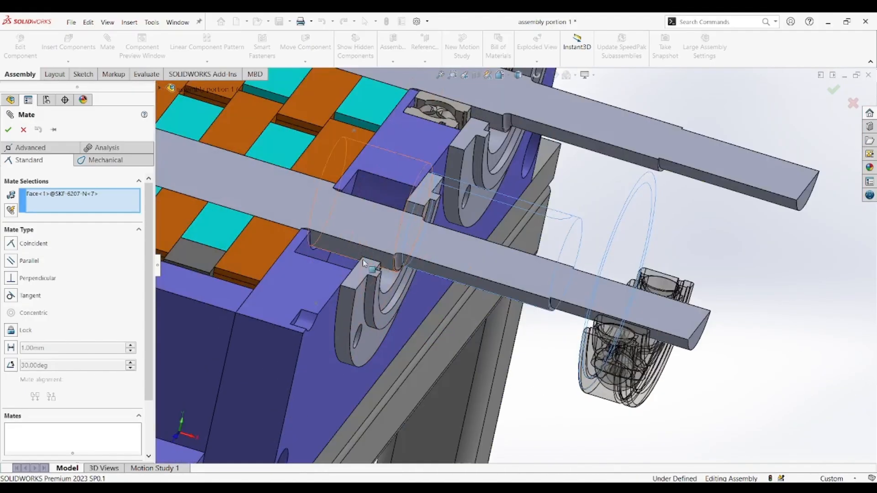
left_click(305, 250)
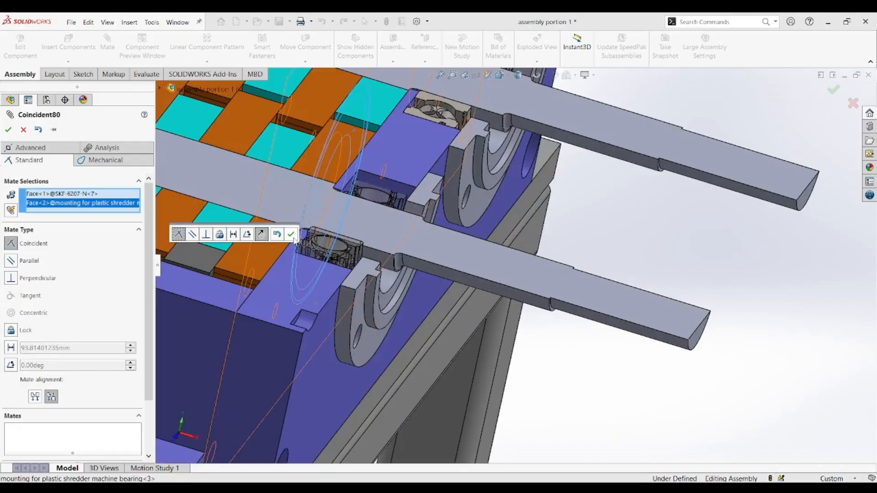
left_click(291, 235)
key("Escape")
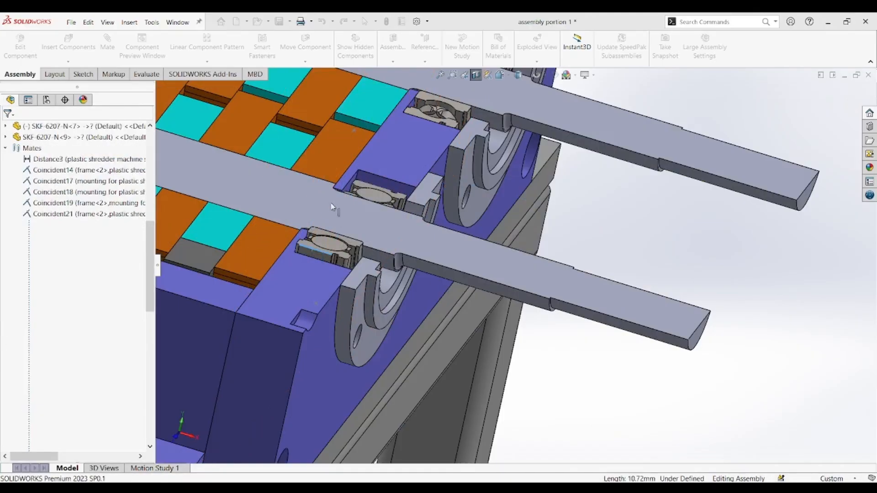
Rotate bearing SKF-6207-N<7> to expose its bore and add a lock mate between the bearing and mounting<3>.
left_click_drag(363, 170, 339, 215)
left_click(338, 215)
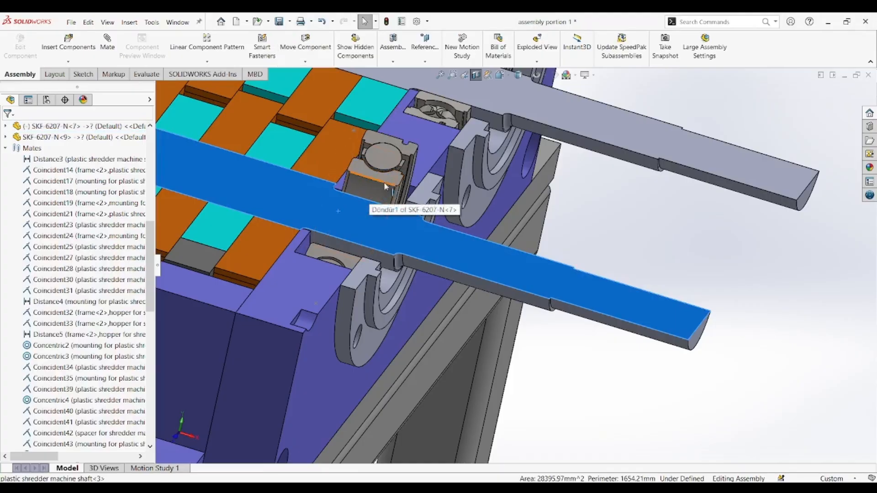
left_click(380, 183)
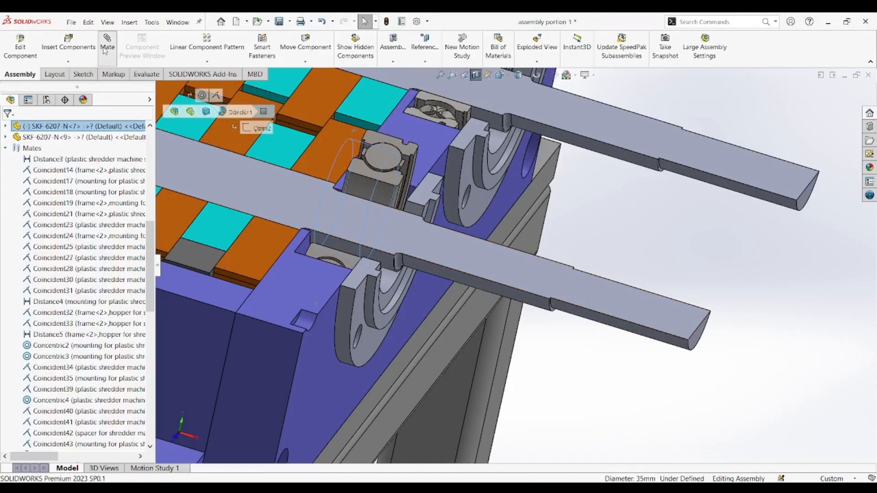
left_click(312, 261)
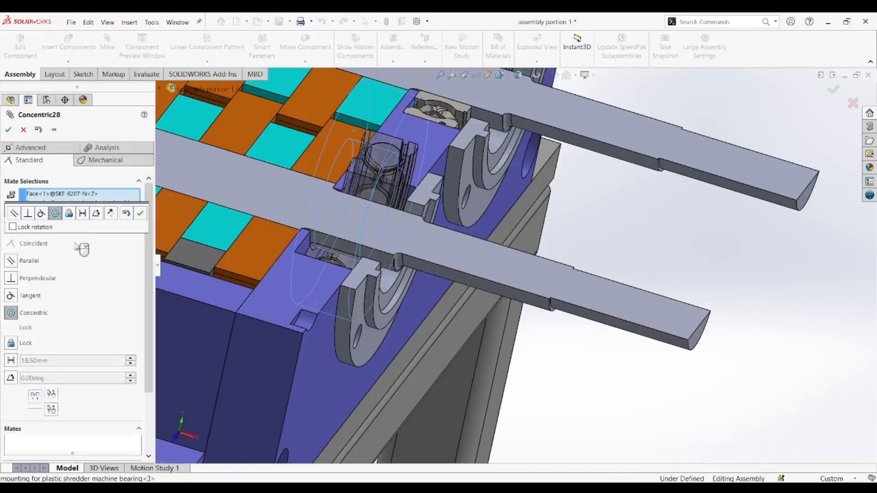
left_click(11, 343)
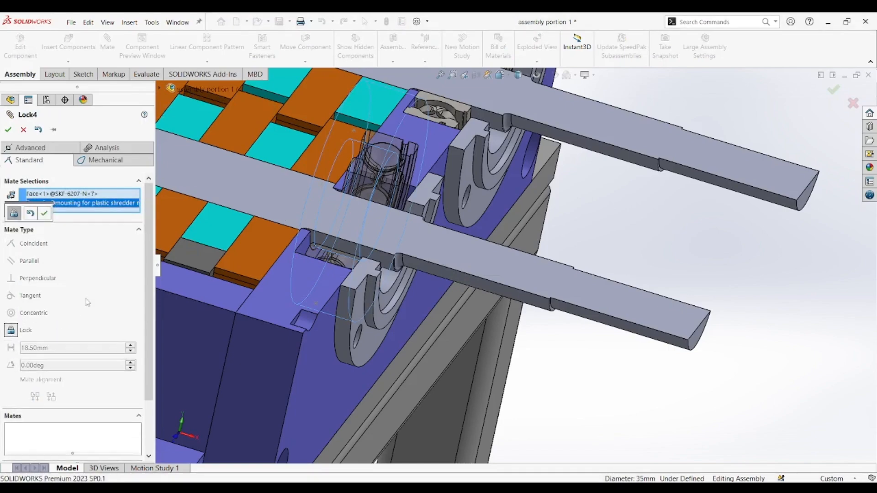
left_click(44, 215)
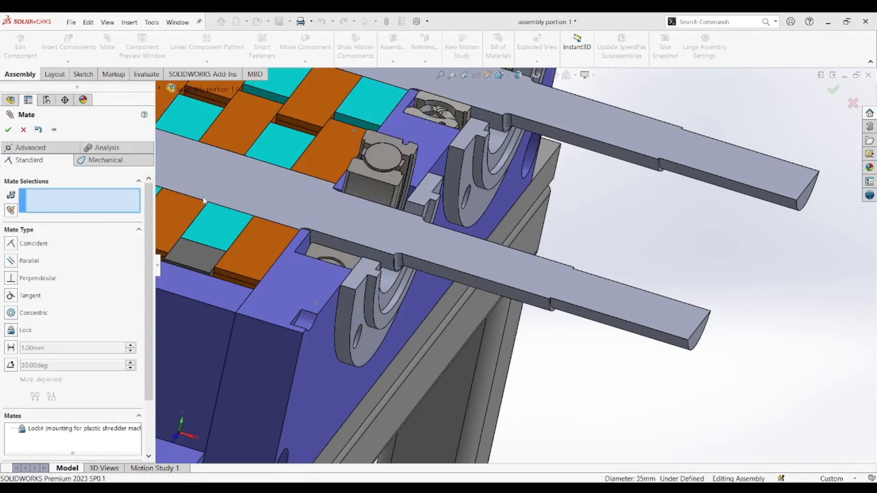
left_click(7, 130)
Turn off the section view of the whole shredder assembly and collapse the list of mates.
scroll(387, 223, "up", 10)
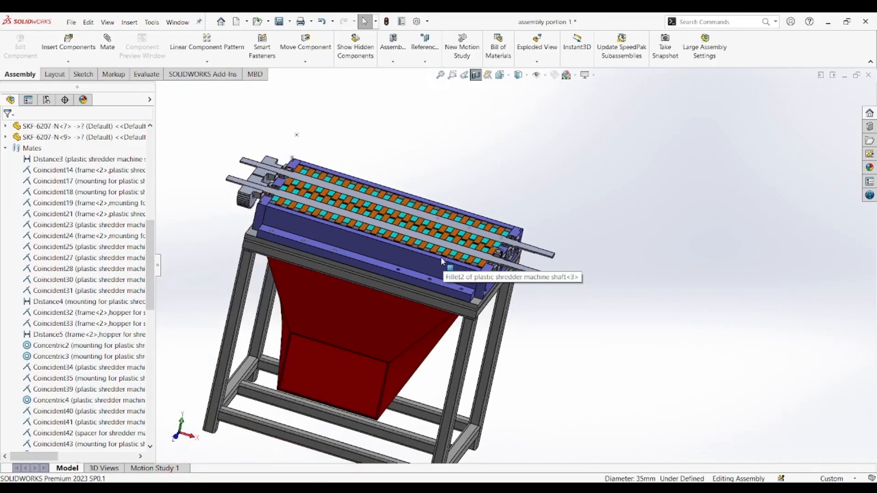
scroll(441, 261, "up", 2)
scroll(444, 224, "down", 2)
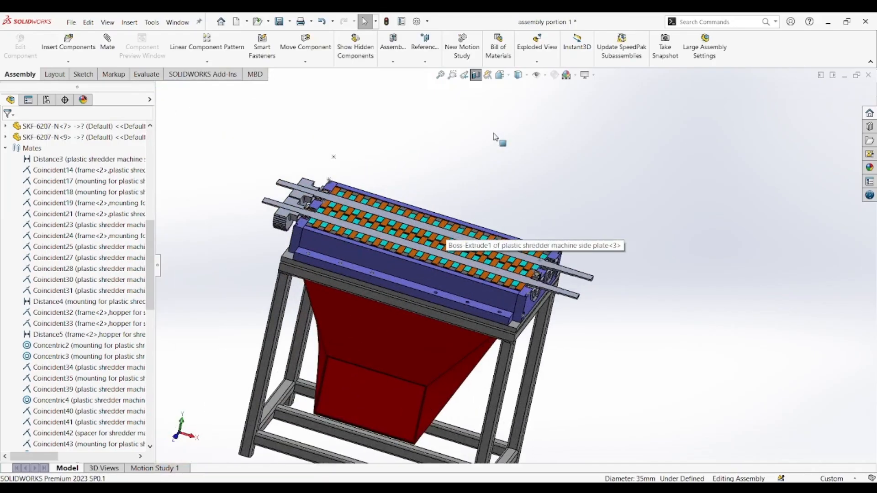
left_click(478, 75)
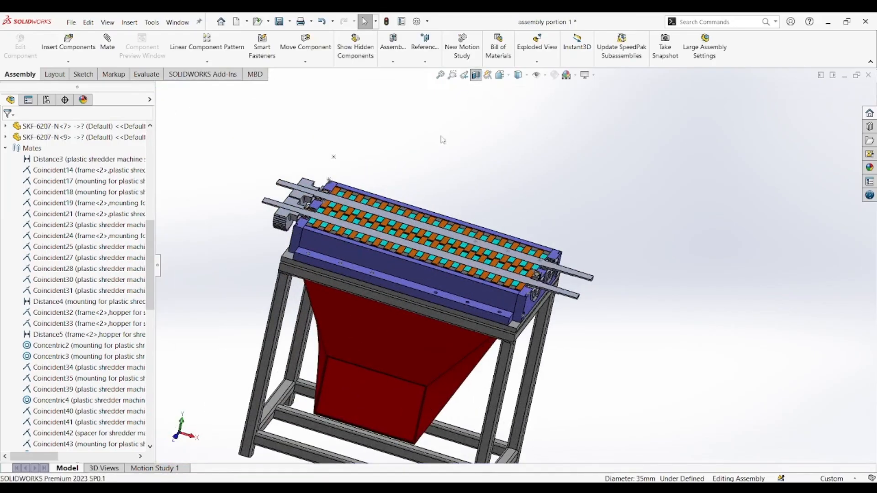
left_click(8, 149)
scroll(500, 199, "up", 2)
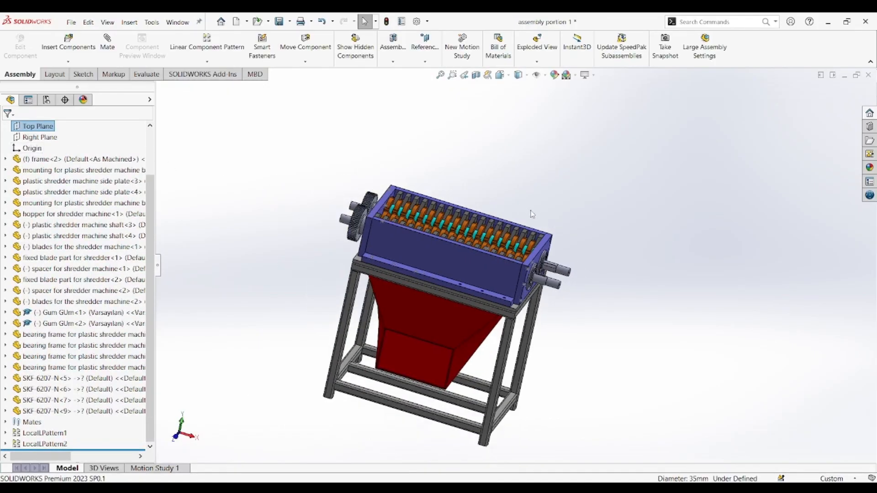
Examine how the bearings sit around both shafts inside the bearing frames on the end of the shredder opposite the gears.
middle_click_drag(651, 291, 490, 273)
scroll(490, 273, "down", 10)
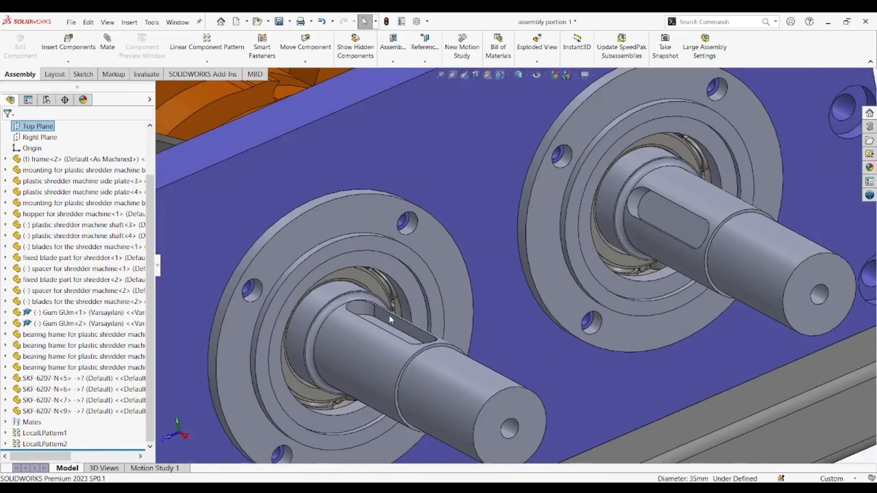
key("Left")
key("Left")
key("Left")
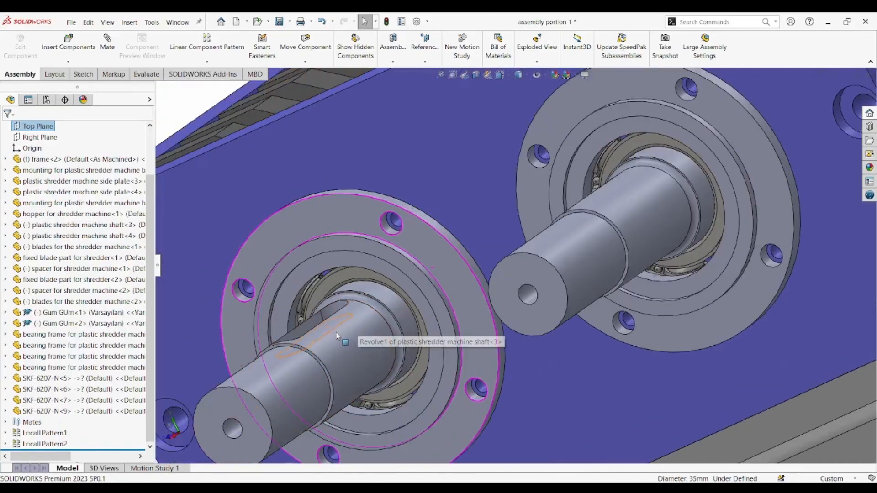
key("Right")
key("Right")
key("Right")
key("Right")
key("Right")
key("Right")
key("Up")
key("Up")
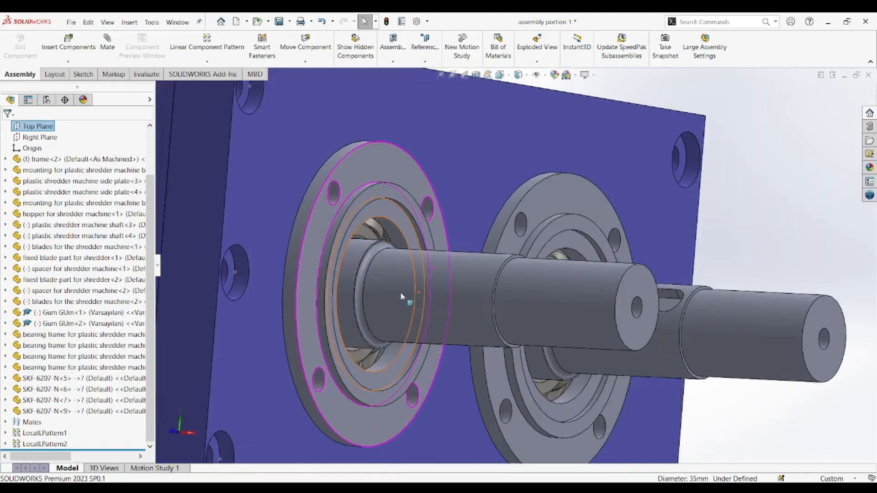
scroll(385, 288, "up", 4)
scroll(385, 288, "up", 8)
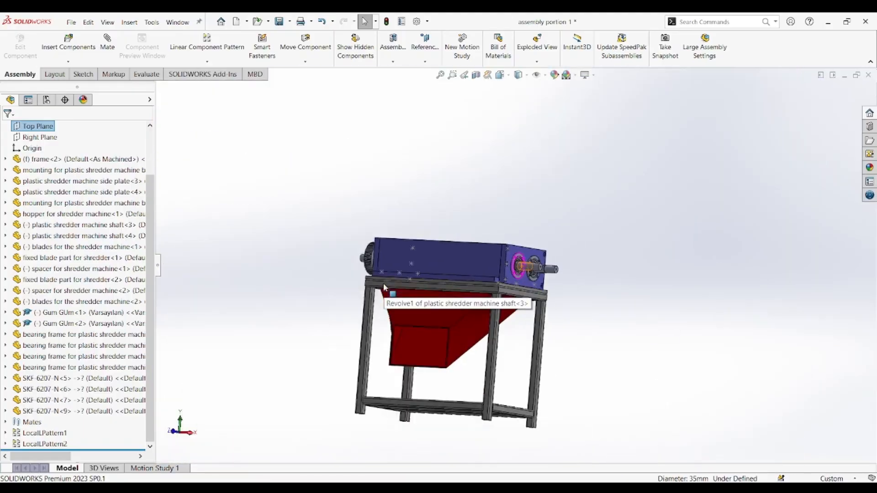
Rotate the gear Gum GUm<1> slightly on its shaft to check its movement against the meshing gear Gum GUm<2>.
middle_click_drag(444, 284, 474, 325)
scroll(476, 326, "down", 3)
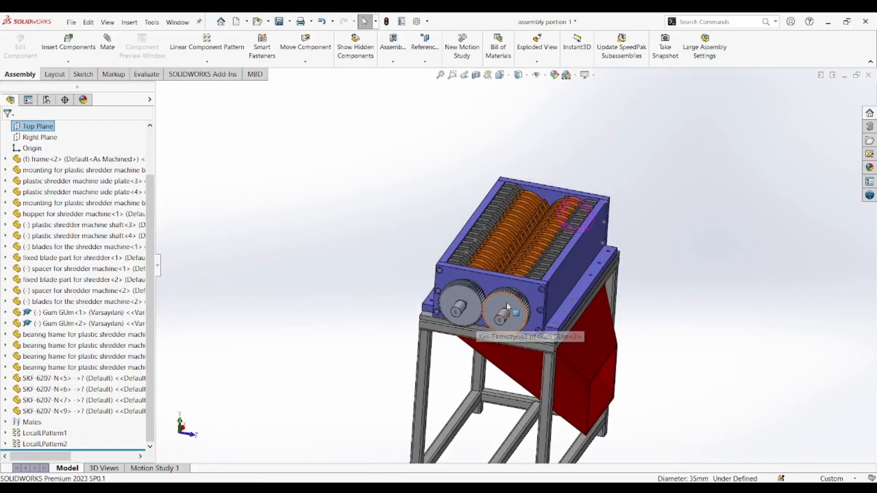
left_click(521, 330)
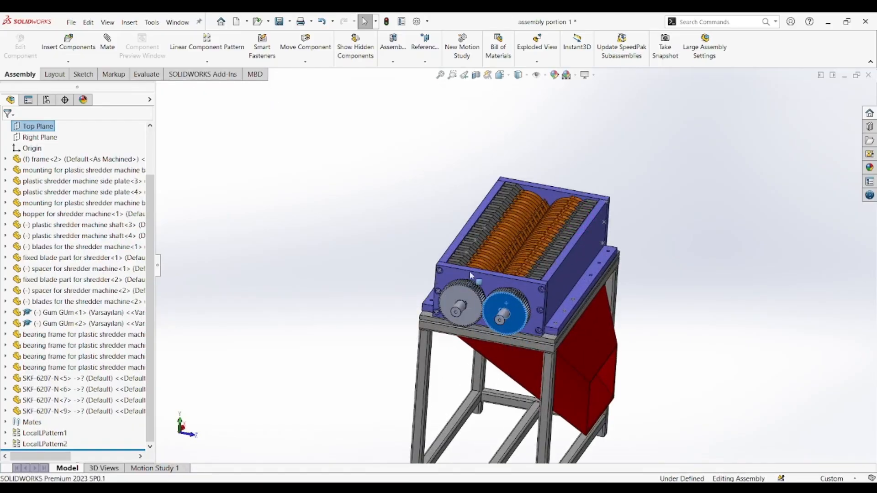
scroll(475, 304, "down", 5)
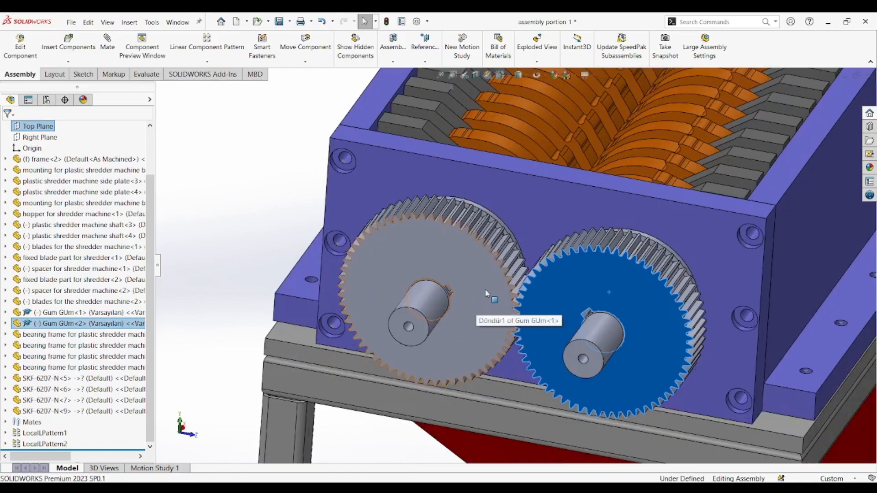
left_click_drag(475, 258, 495, 306)
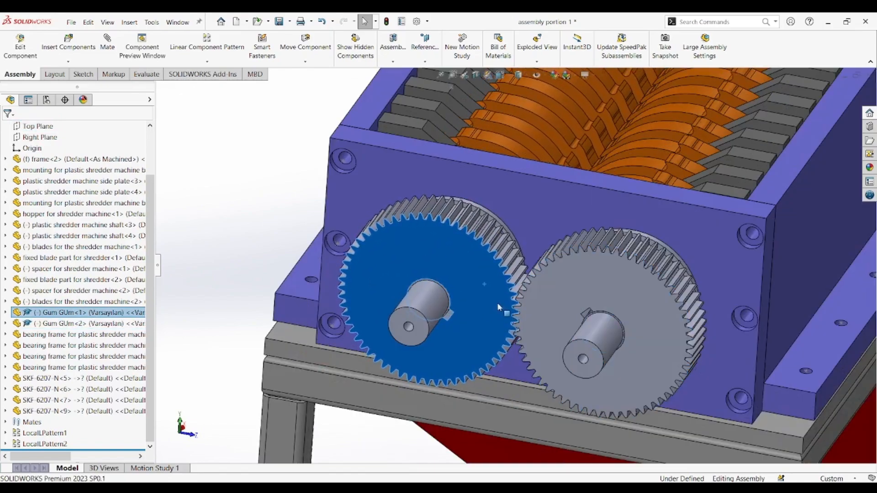
scroll(496, 306, "down", 4)
Expand the assembly's mates and look through them for the mates that connect the two Gum GUm gears, and collapse the list again.
left_click(5, 422)
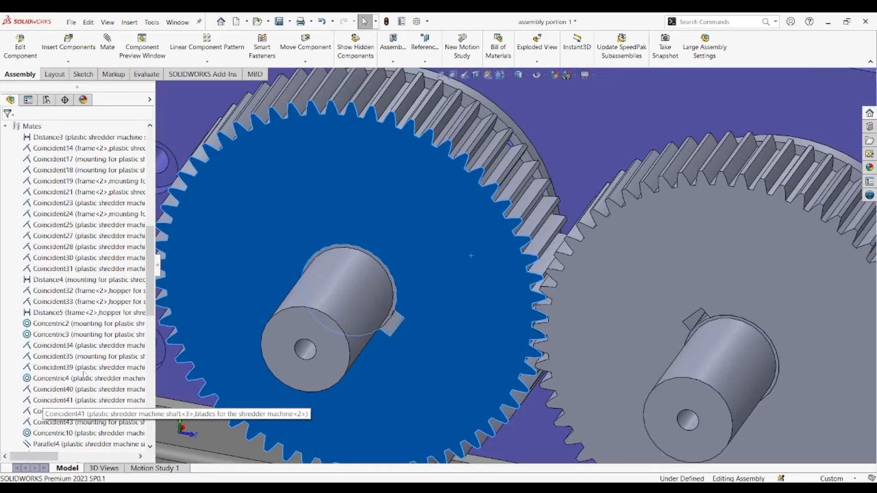
scroll(68, 379, "down", 6)
scroll(85, 349, "up", 5)
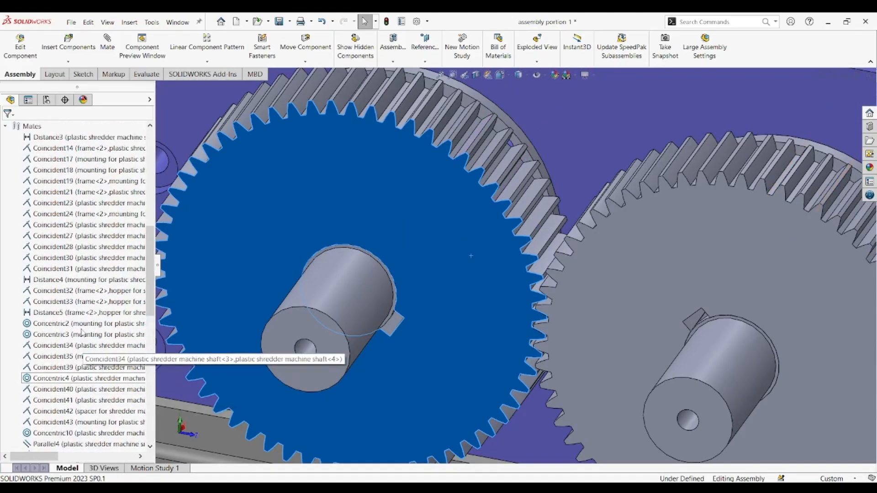
scroll(80, 340, "down", 10)
scroll(78, 336, "down", 8)
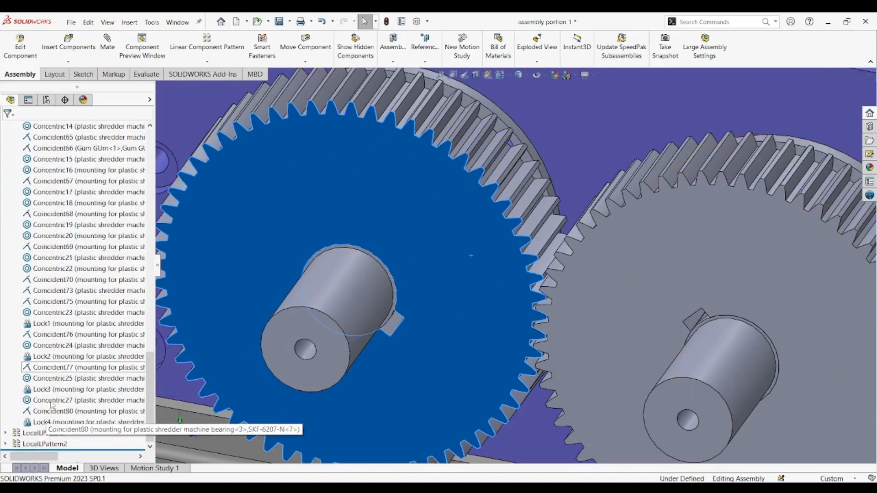
scroll(54, 319, "up", 4)
scroll(56, 317, "up", 8)
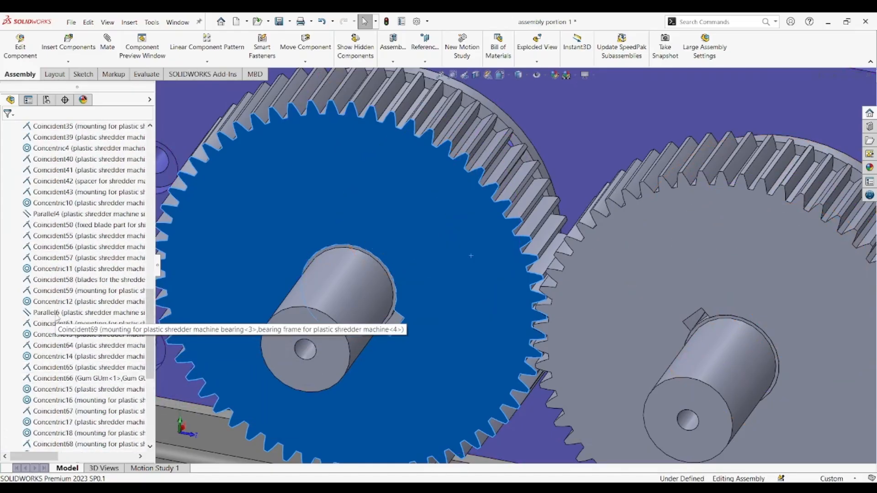
scroll(59, 309, "up", 6)
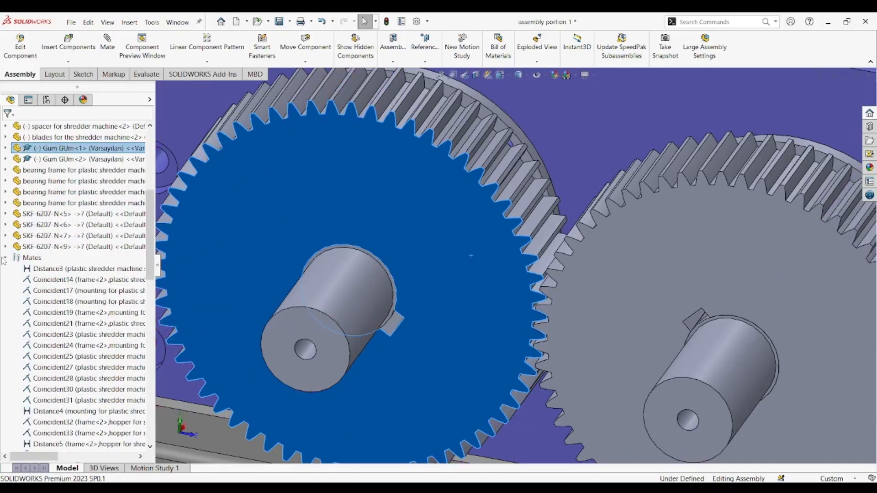
scroll(4, 263, "up", 5)
scroll(562, 388, "up", 8)
scroll(563, 388, "up", 3)
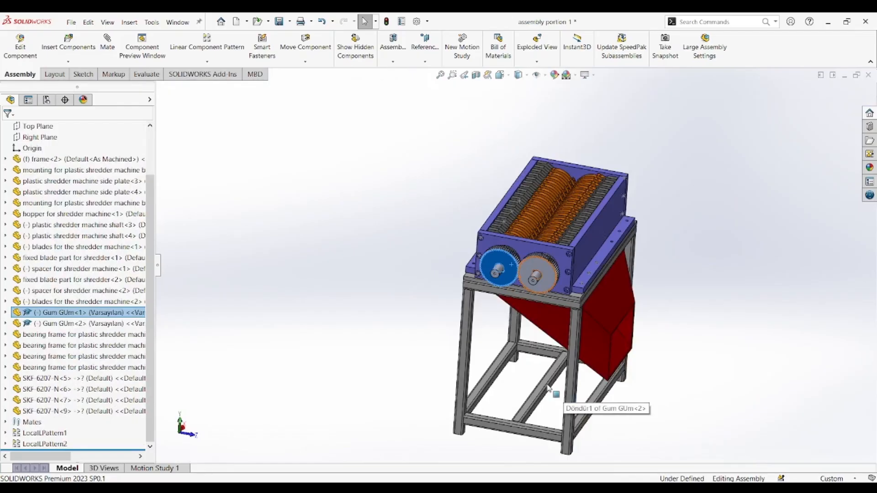
Save assembly portion 1 together with the modified SKF-6207-N part, rebuilding the document, and clear the gear selection.
key("ctrl+s")
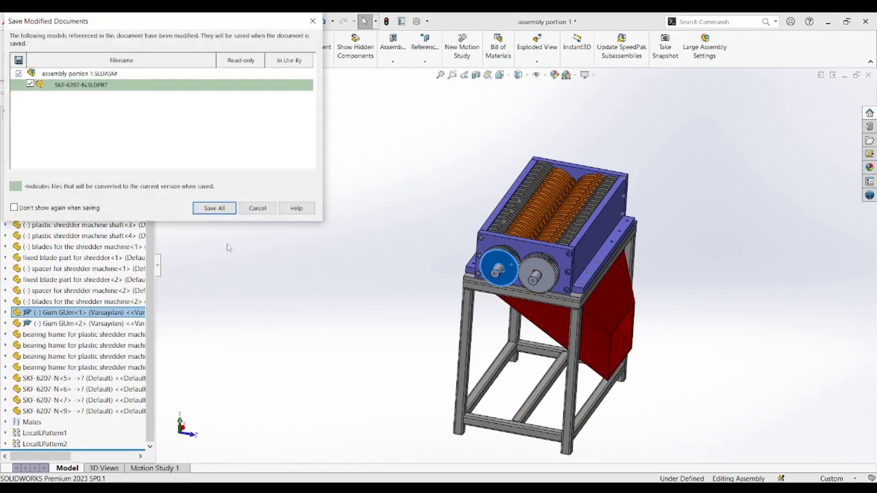
left_click(214, 208)
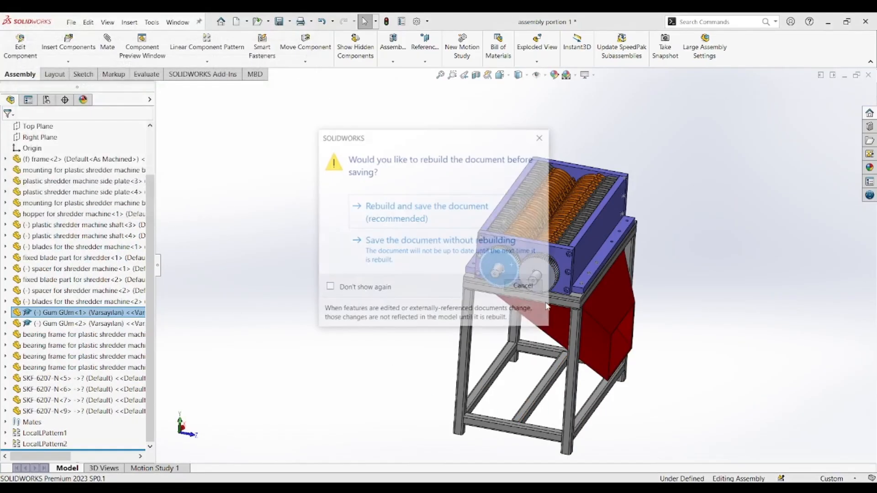
left_click(446, 222)
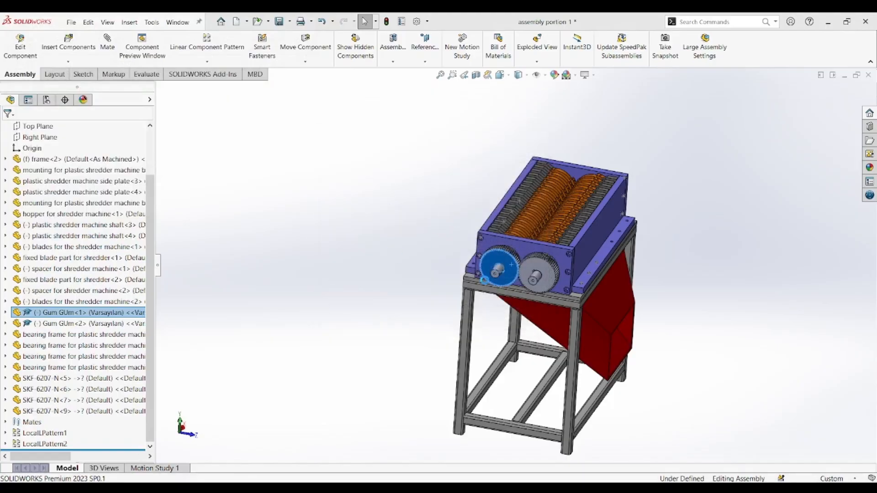
left_click(416, 283)
Start a mechanical Gear mate with a tooth face of gear Gum GUm<1> where the two gears mesh.
scroll(414, 279, "down", 3)
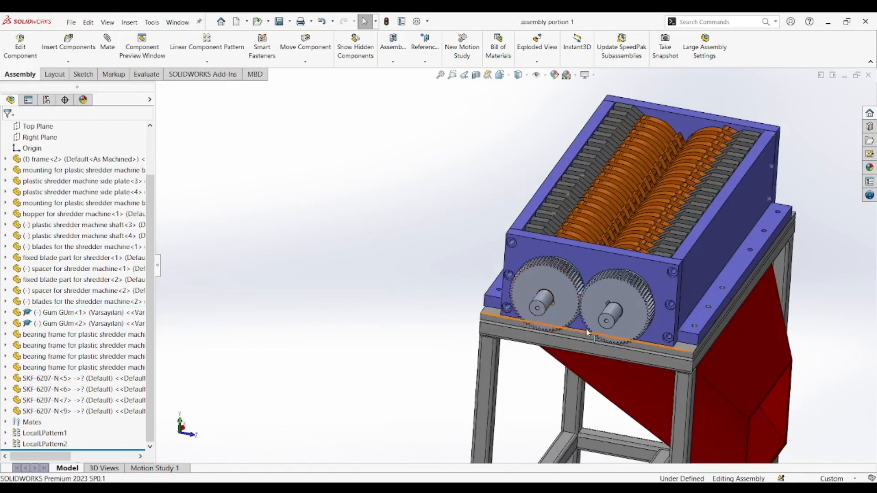
scroll(592, 334, "down", 6)
scroll(562, 301, "down", 3)
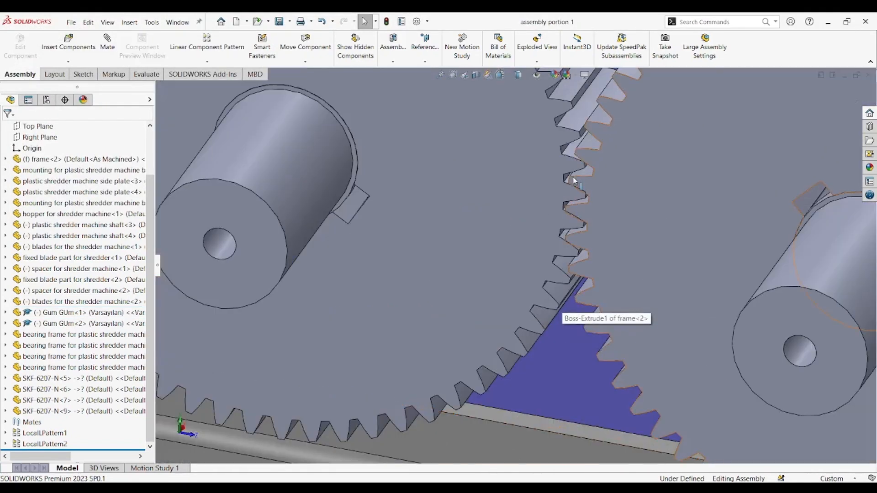
left_click(565, 154)
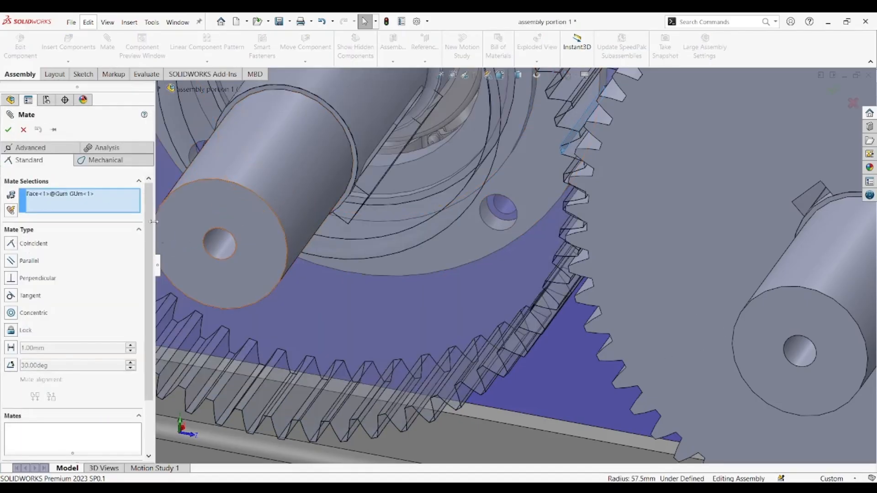
left_click(96, 159)
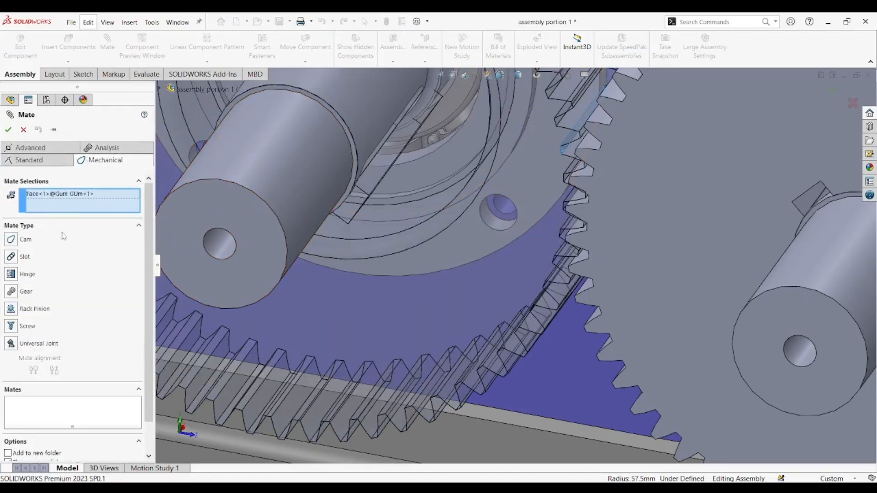
left_click(10, 293)
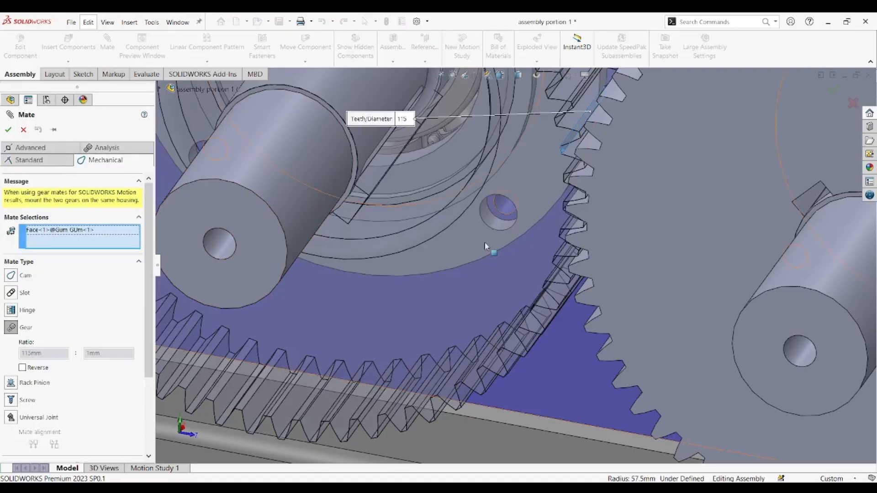
Add the matching tooth face of gear Gum GUm<2> and accept the gear mate with a 115mm : 115mm ratio.
scroll(530, 205, "up", 6)
scroll(530, 258, "down", 6)
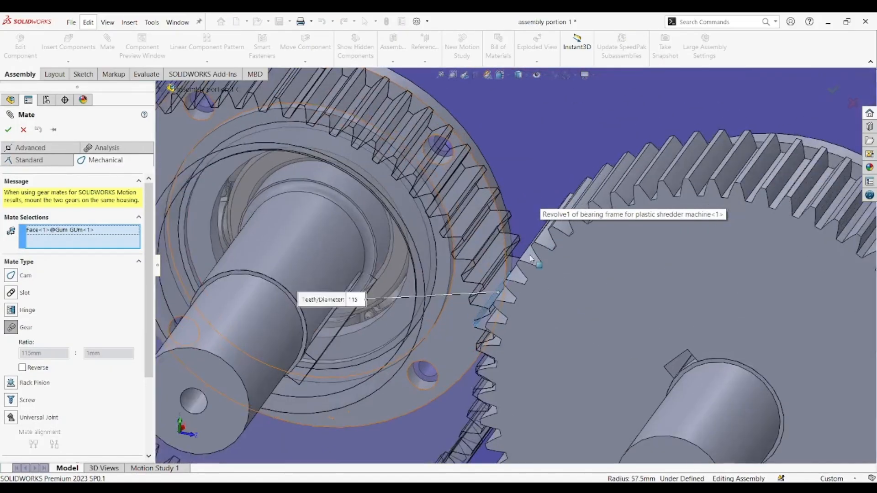
scroll(531, 259, "down", 2)
scroll(501, 347, "down", 3)
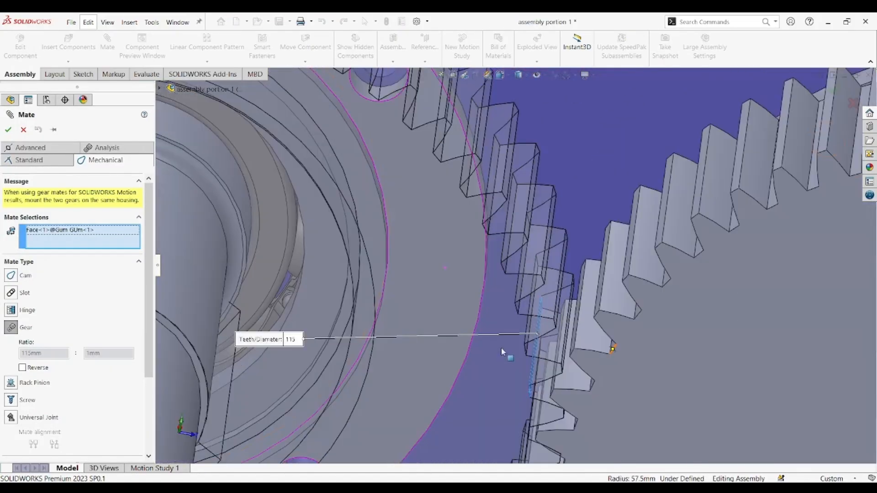
key("Right")
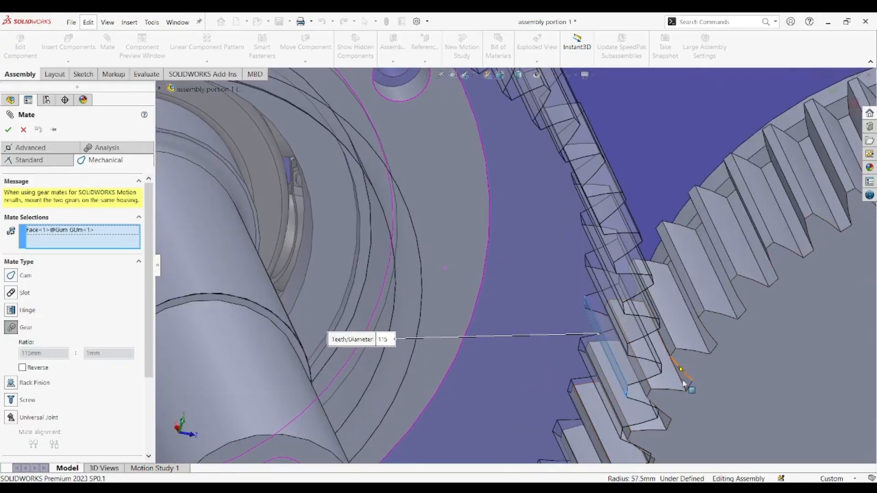
left_click(170, 312)
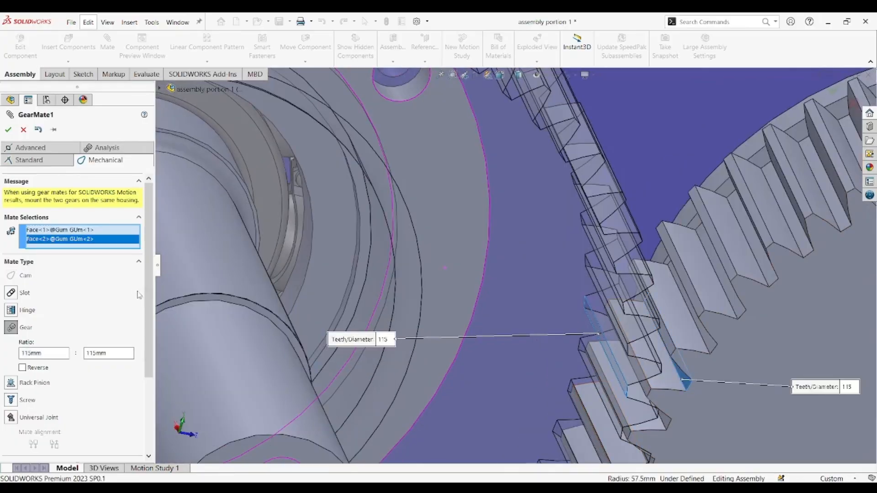
left_click(9, 129)
left_click(8, 129)
Rotate gear Gum GUm<2> to test the gear mate, and save the assembly with a rebuild.
scroll(680, 379, "up", 10)
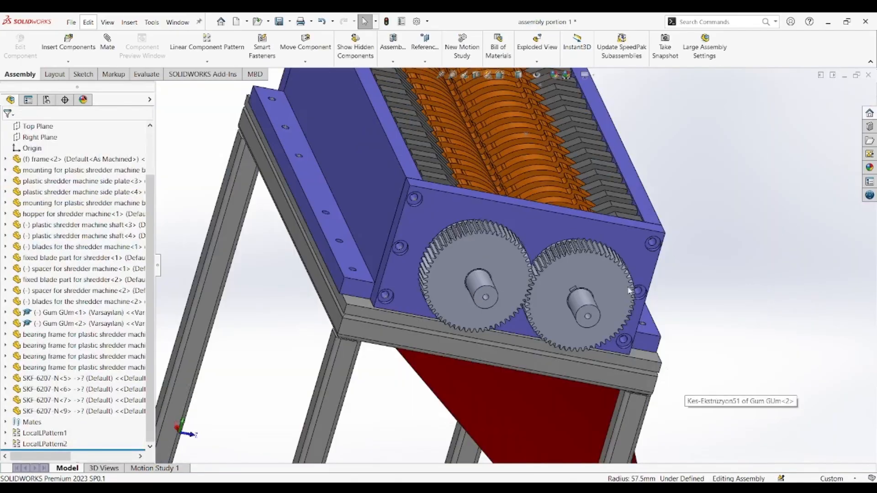
left_click_drag(601, 276, 735, 291)
key("ctrl+s")
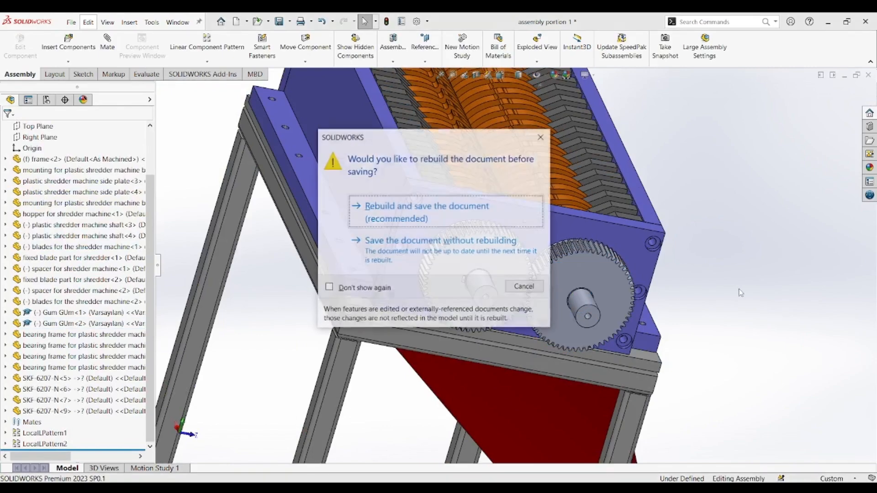
left_click(478, 222)
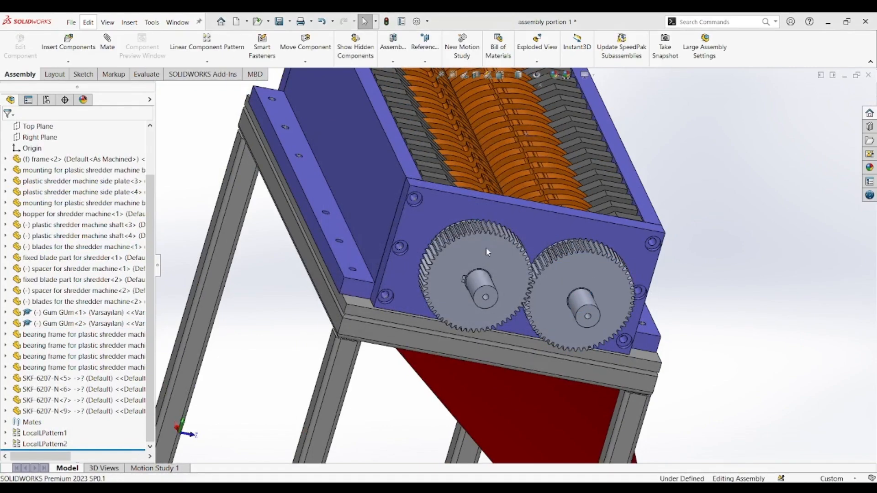
Inspect the shredder from the gear end and hopper side, and rotate gear Gum GUm<2> to watch both shafts and blades turn.
scroll(501, 289, "up", 3)
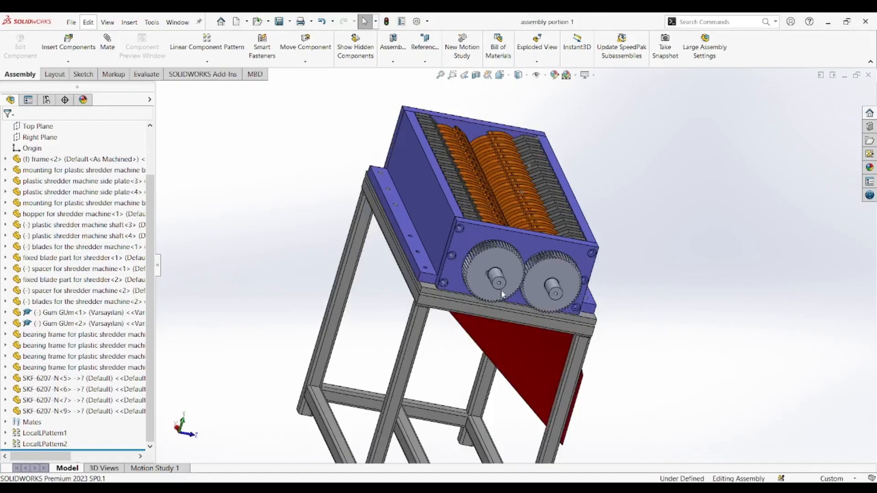
scroll(500, 290, "up", 3)
scroll(531, 251, "down", 4)
scroll(525, 264, "up", 2)
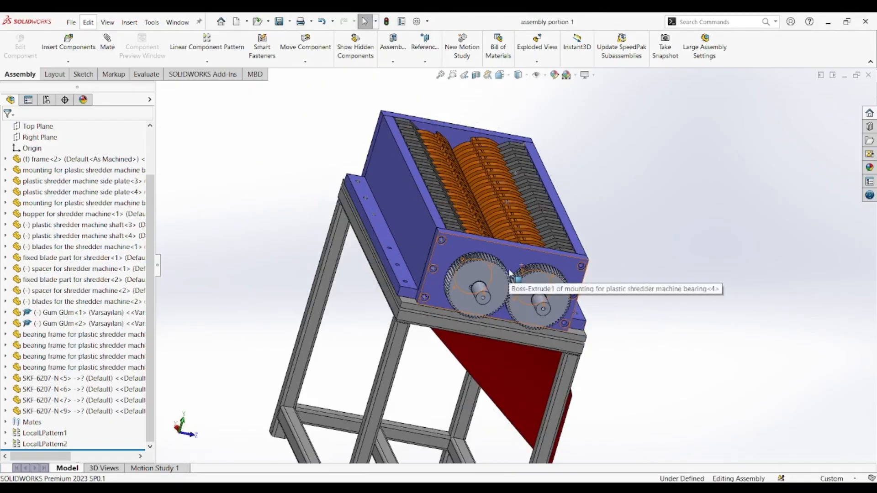
middle_click_drag(277, 251, 281, 250)
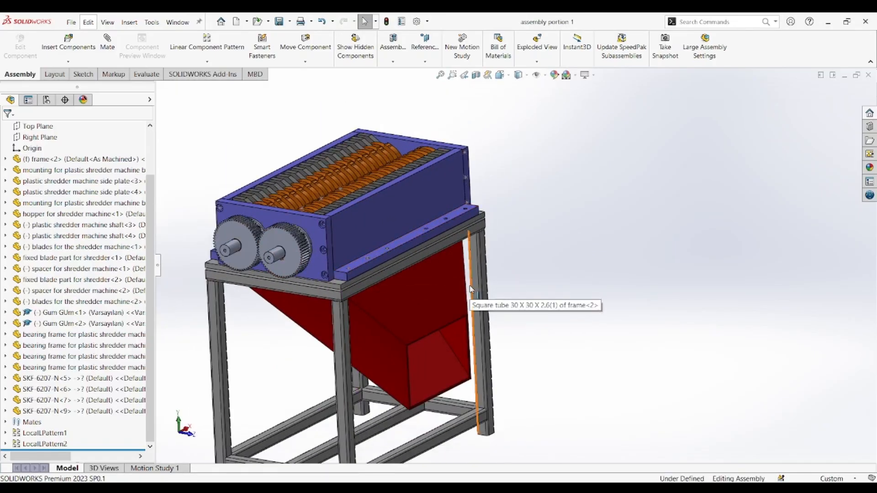
scroll(402, 290, "down", 3)
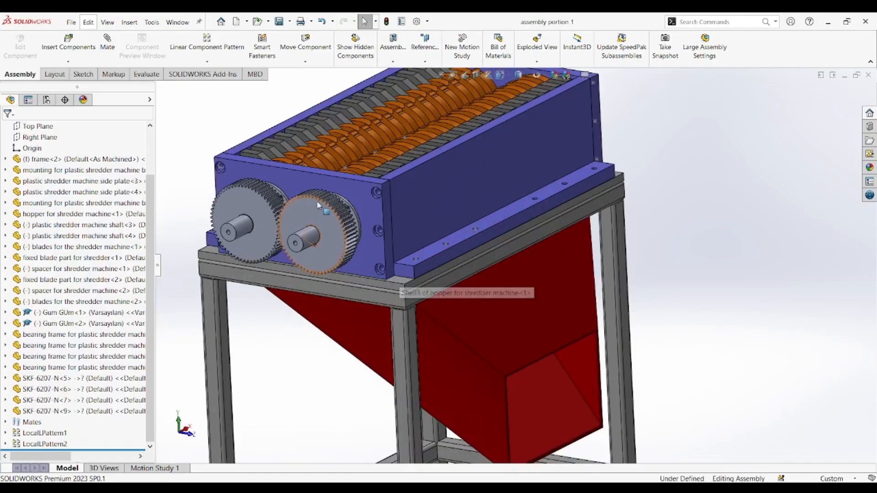
left_click_drag(319, 208, 377, 290)
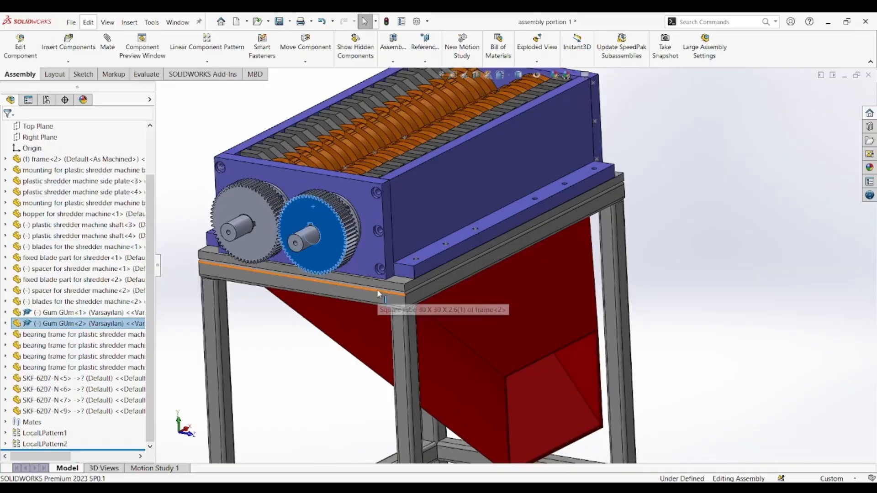